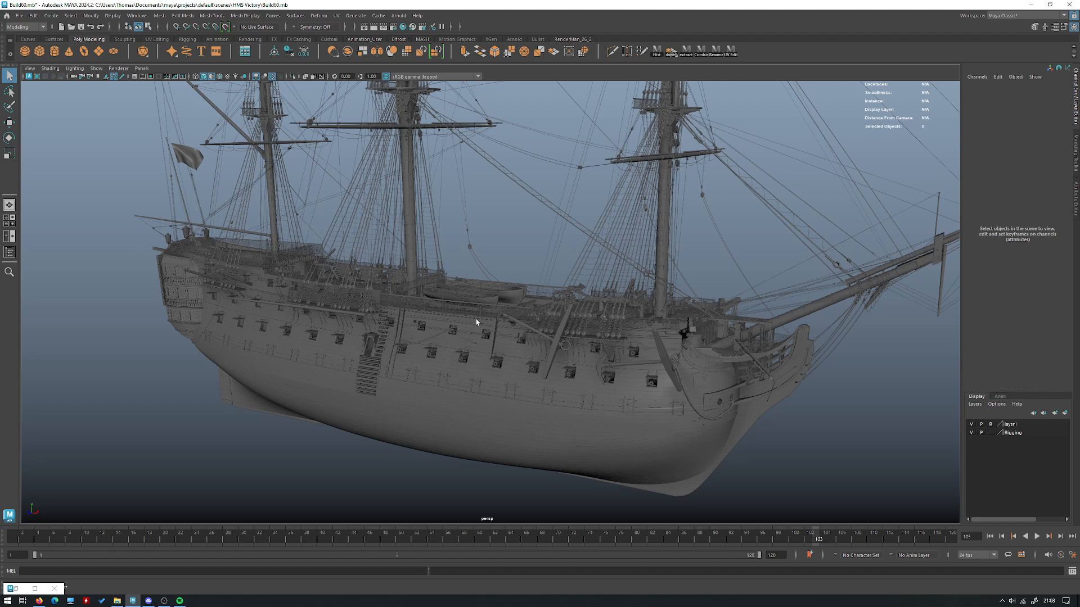
# Examine the ship model's hull and bow from several angles, including the boats stowed on the deck amidships
pyautogui.keyDown('alt'); pyautogui.moveTo(430, 297); pyautogui.dragTo(558, 234); pyautogui.keyUp('alt')
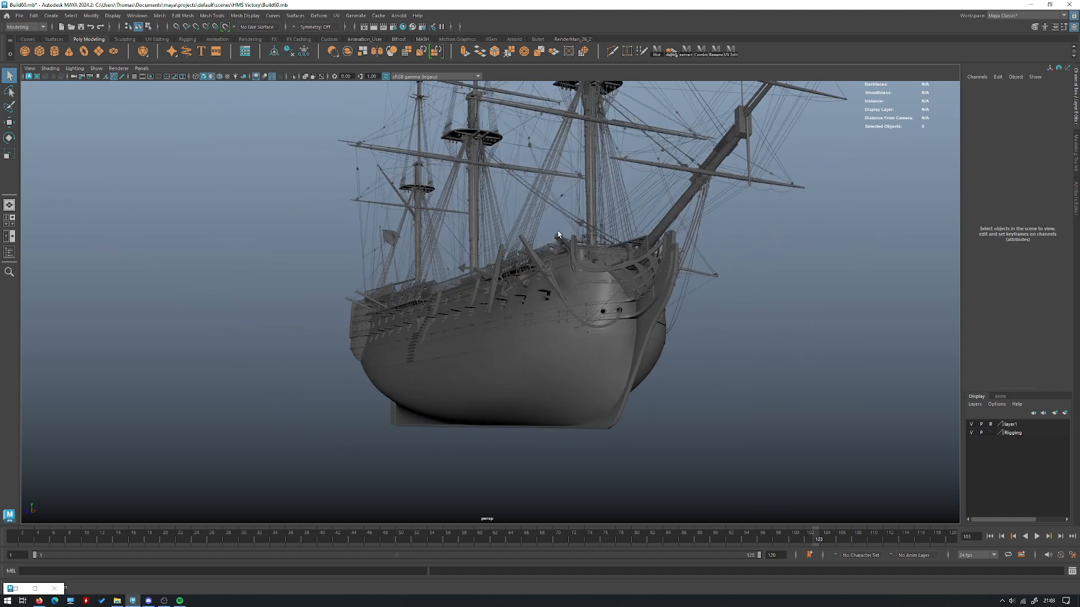
pyautogui.keyDown('alt'); pyautogui.moveTo(479, 212); pyautogui.dragTo(520, 219); pyautogui.keyUp('alt')
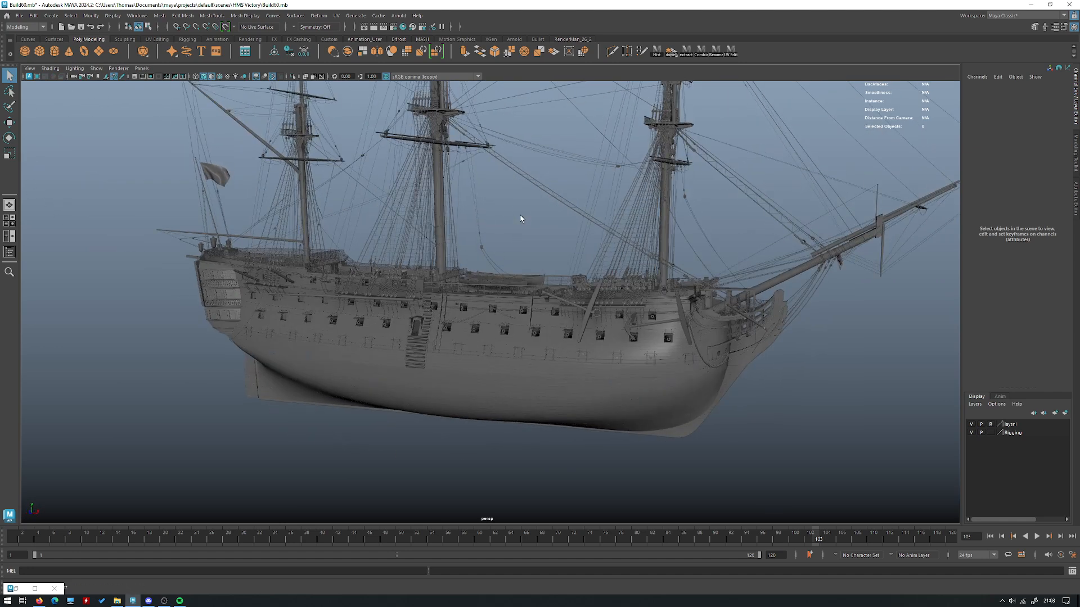
pyautogui.keyDown('alt'); pyautogui.moveTo(513, 220); pyautogui.dragTo(532, 343); pyautogui.keyUp('alt')
pyautogui.click(462, 376)
pyautogui.keyDown('alt'); pyautogui.moveTo(463, 377); pyautogui.dragTo(591, 323); pyautogui.keyUp('alt')
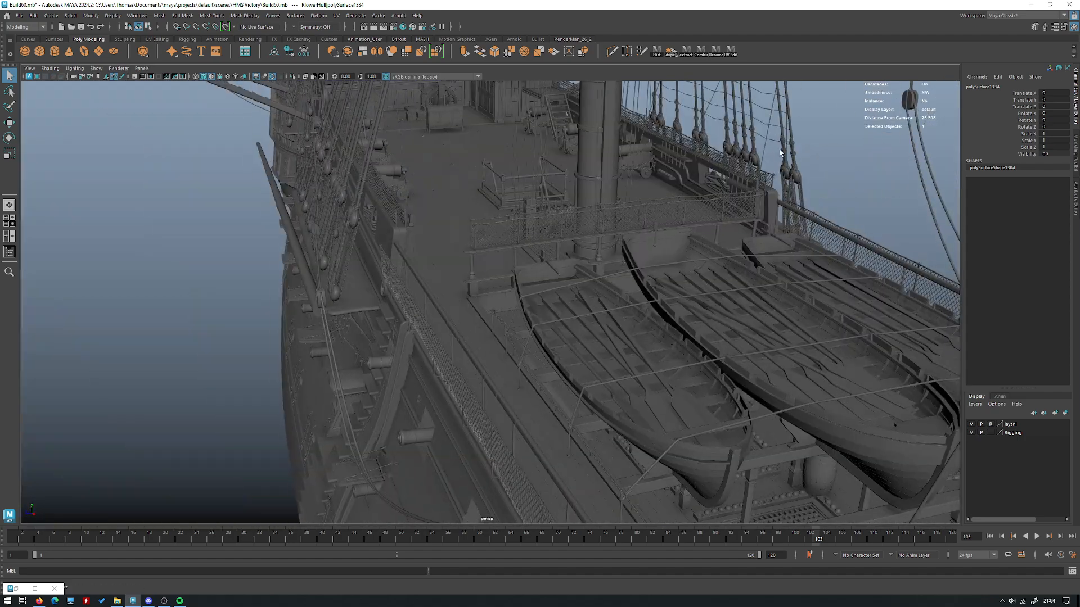
pyautogui.click(844, 169)
pyautogui.keyDown('alt'); pyautogui.moveTo(844, 168); pyautogui.dragTo(569, 264); pyautogui.keyUp('alt')
pyautogui.scroll(-6, 593, 244)
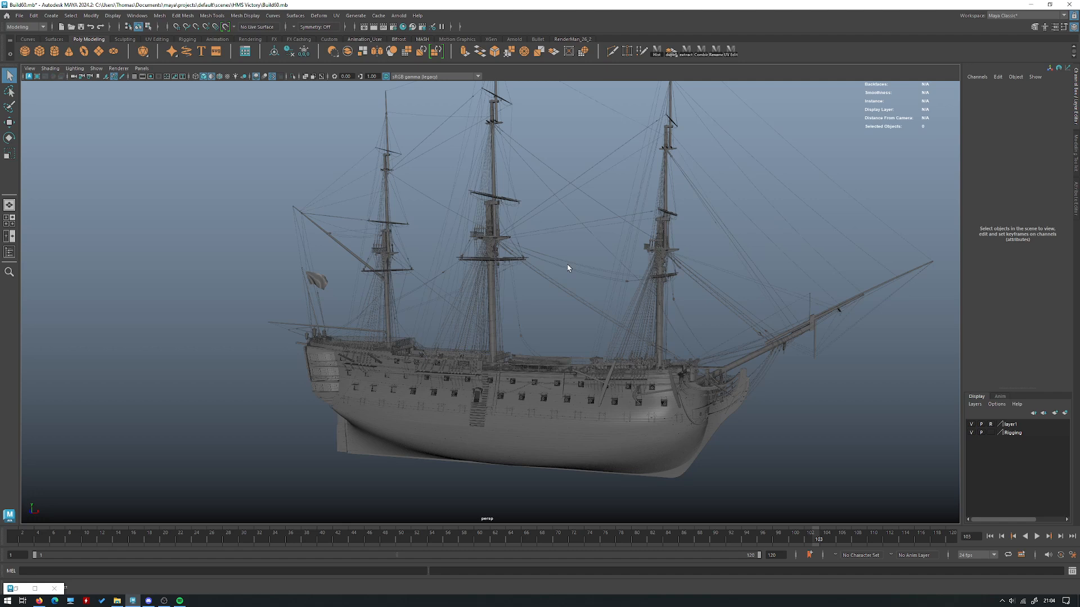
pyautogui.keyDown('alt'); pyautogui.moveTo(533, 259); pyautogui.dragTo(512, 302); pyautogui.keyUp('alt')
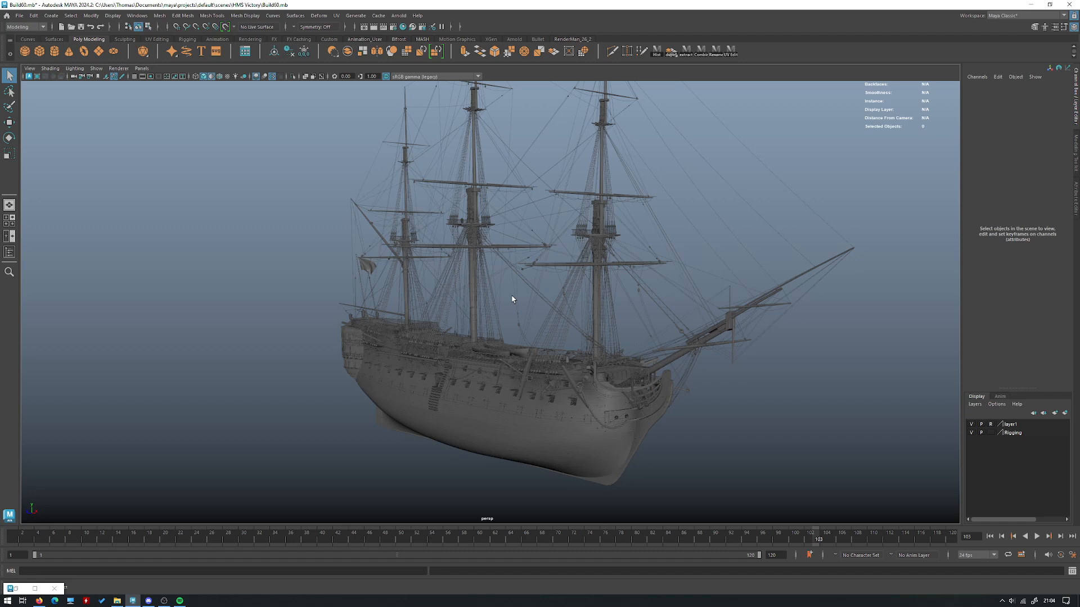
pyautogui.keyDown('alt'); pyautogui.moveTo(545, 305); pyautogui.dragTo(386, 387); pyautogui.keyUp('alt')
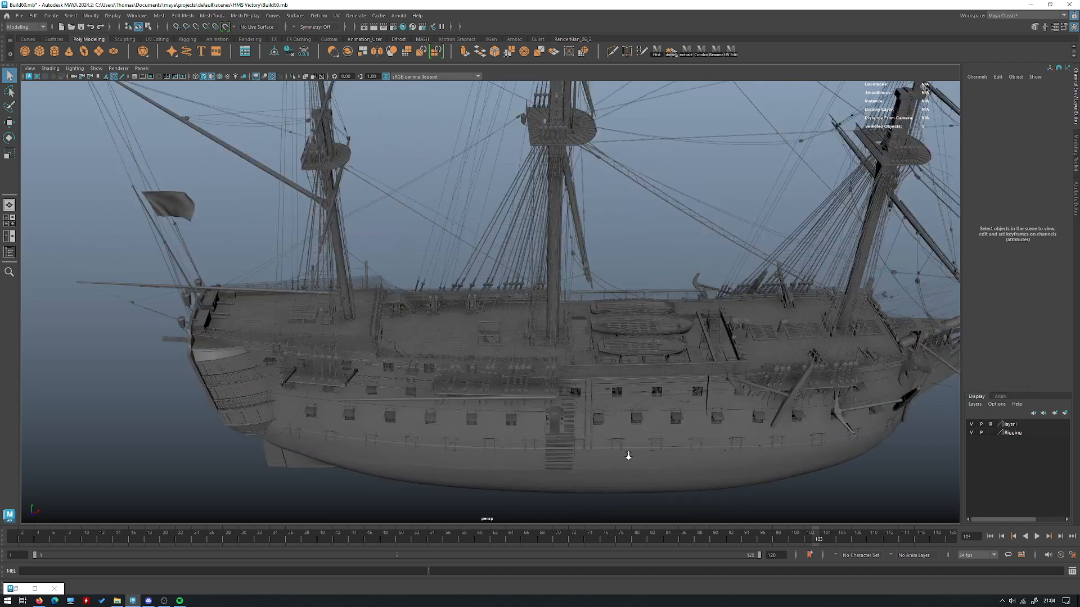
# Examine the side of the hull from stern to bow, focusing on the gunports, boarding steps and shroud attachments
pyautogui.scroll(10, 566, 379)
pyautogui.keyDown('alt'); pyautogui.moveTo(474, 272); pyautogui.dragTo(443, 273, button='right'); pyautogui.keyUp('alt')
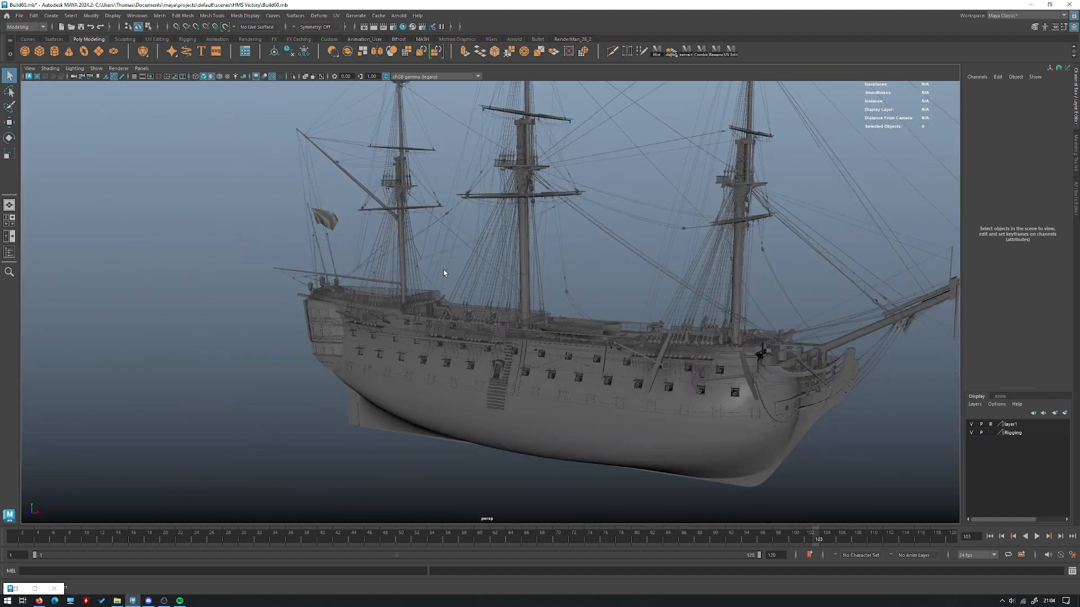
pyautogui.keyDown('alt'); pyautogui.moveTo(500, 262); pyautogui.dragTo(510, 287); pyautogui.keyUp('alt')
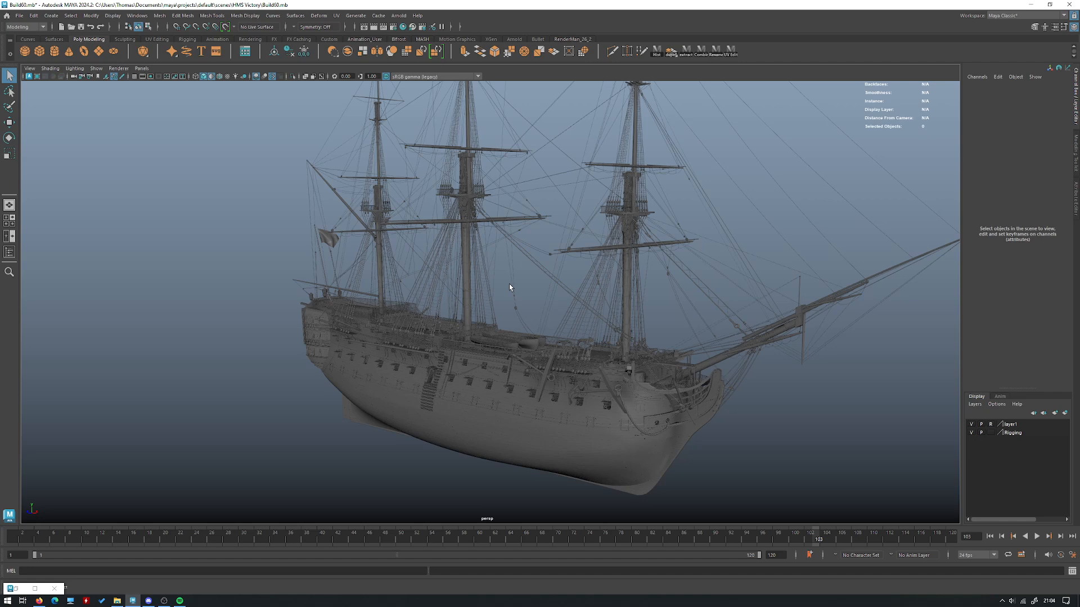
pyautogui.keyDown('alt'); pyautogui.moveTo(482, 292); pyautogui.dragTo(391, 296); pyautogui.keyUp('alt')
pyautogui.scroll(5, 485, 347)
pyautogui.keyDown('alt'); pyautogui.moveTo(391, 296); pyautogui.dragTo(391, 306, button='right'); pyautogui.keyUp('alt')
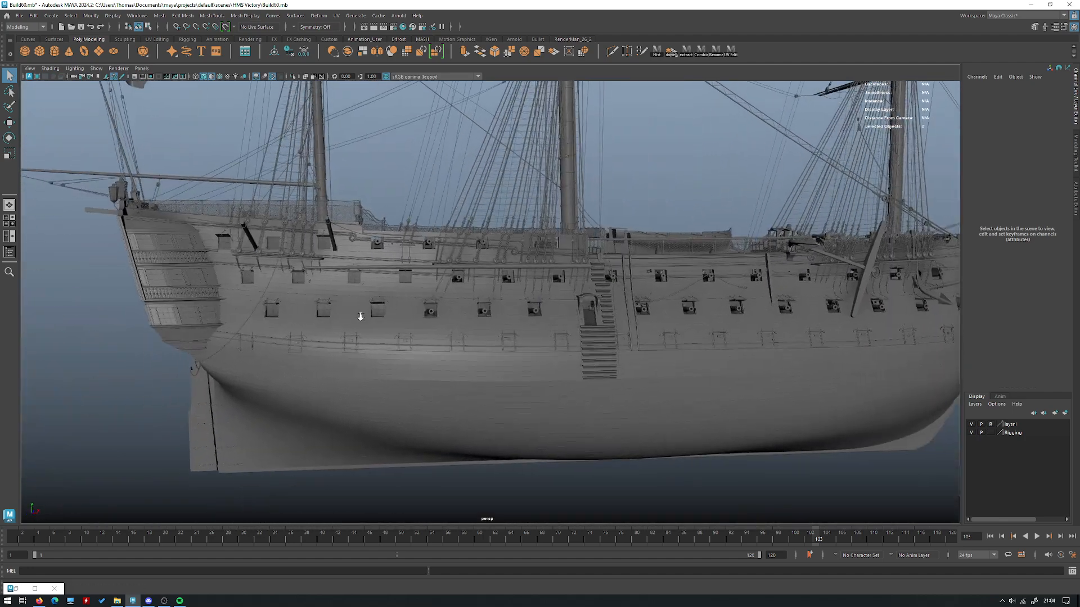
pyautogui.keyDown('alt'); pyautogui.moveTo(391, 306); pyautogui.dragTo(427, 391); pyautogui.keyUp('alt')
pyautogui.keyDown('alt'); pyautogui.moveTo(462, 398); pyautogui.dragTo(347, 344, button='right'); pyautogui.keyUp('alt')
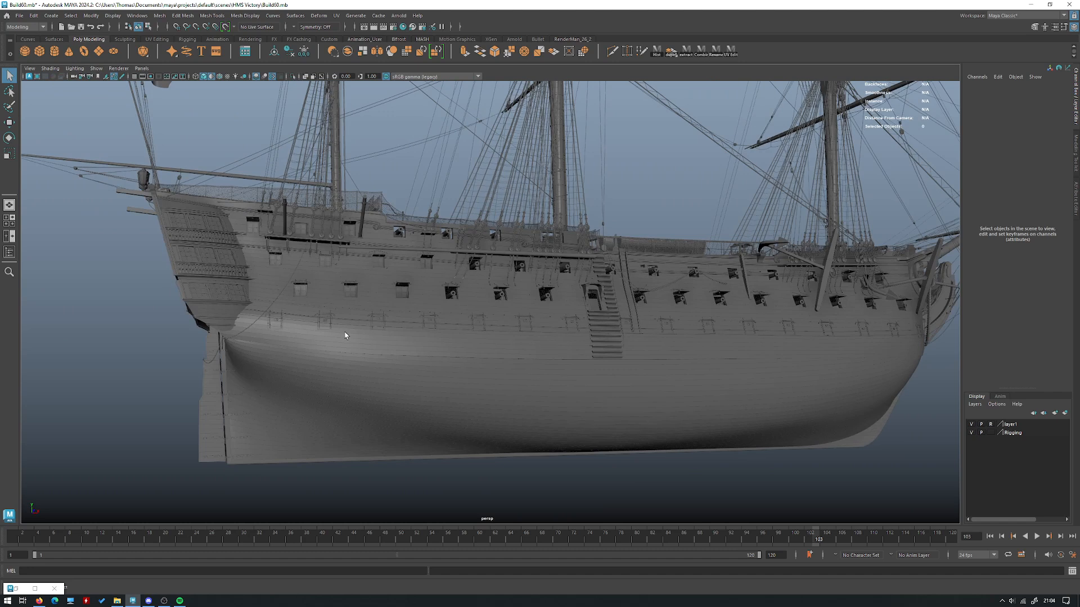
pyautogui.keyDown('alt'); pyautogui.moveTo(347, 344); pyautogui.dragTo(711, 292); pyautogui.keyUp('alt')
pyautogui.keyDown('alt'); pyautogui.moveTo(756, 253); pyautogui.dragTo(767, 281); pyautogui.keyUp('alt')
pyautogui.keyDown('alt'); pyautogui.moveTo(686, 293); pyautogui.dragTo(444, 264); pyautogui.keyUp('alt')
pyautogui.scroll(10, 449, 261)
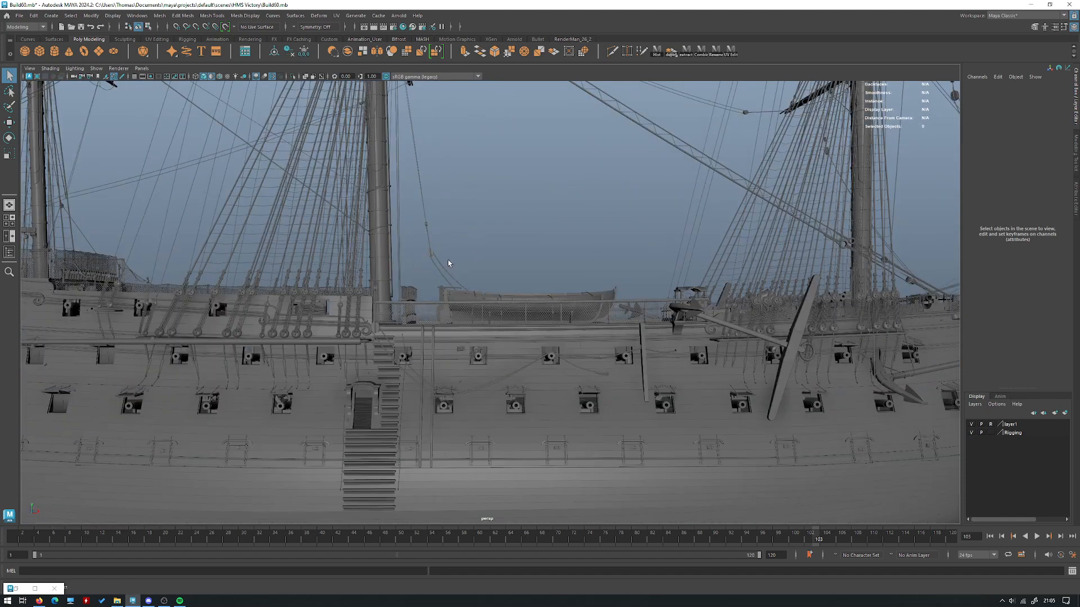
pyautogui.scroll(-3, 596, 187)
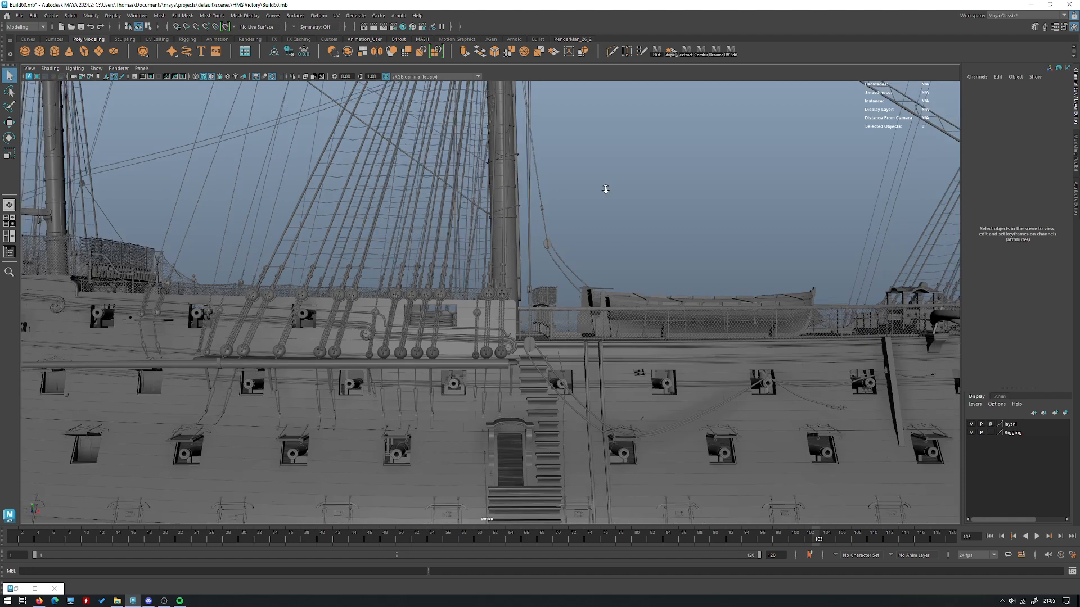
pyautogui.scroll(-3, 585, 197)
pyautogui.keyDown('alt'); pyautogui.moveTo(568, 196); pyautogui.dragTo(522, 202); pyautogui.keyUp('alt')
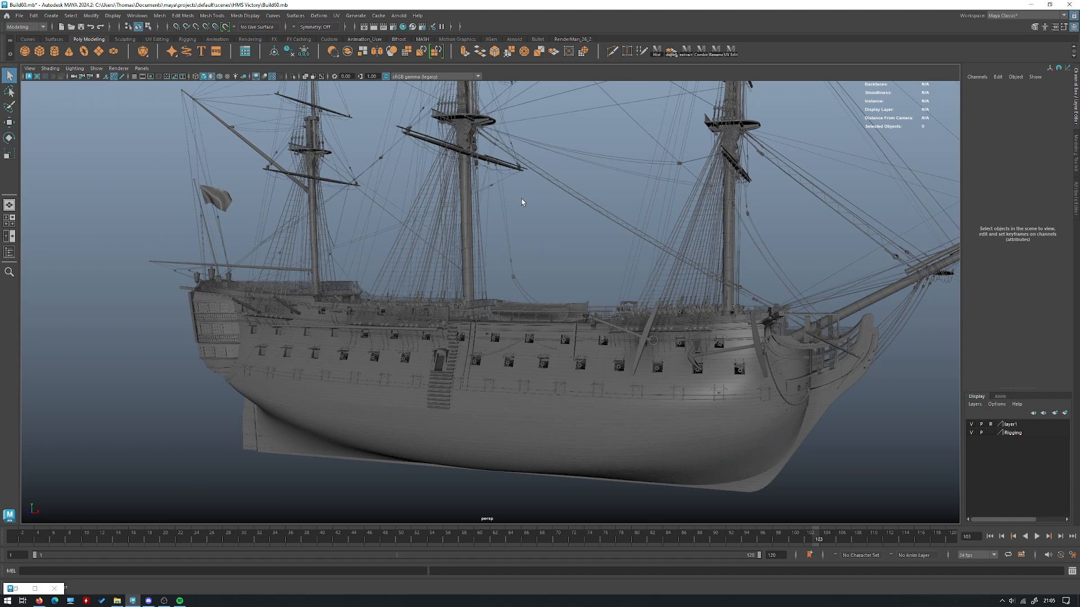
# Examine the lower hull at the bow and stern, along with the masts and rigging above it
pyautogui.moveTo(567, 334)
pyautogui.keyDown('alt'); pyautogui.mouseDown()
pyautogui.moveTo(548, 271)
pyautogui.moveTo(579, 346)
pyautogui.mouseUp(); pyautogui.keyUp('alt')
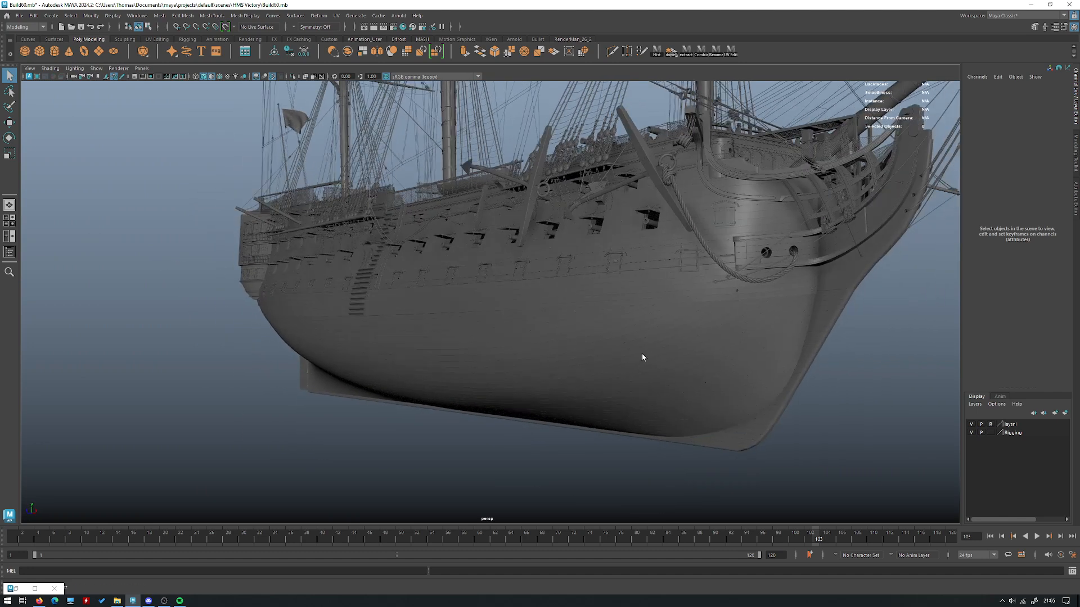
pyautogui.keyDown('alt'); pyautogui.moveTo(642, 354); pyautogui.dragTo(537, 373); pyautogui.keyUp('alt')
pyautogui.keyDown('alt'); pyautogui.moveTo(376, 373); pyautogui.dragTo(630, 361); pyautogui.keyUp('alt')
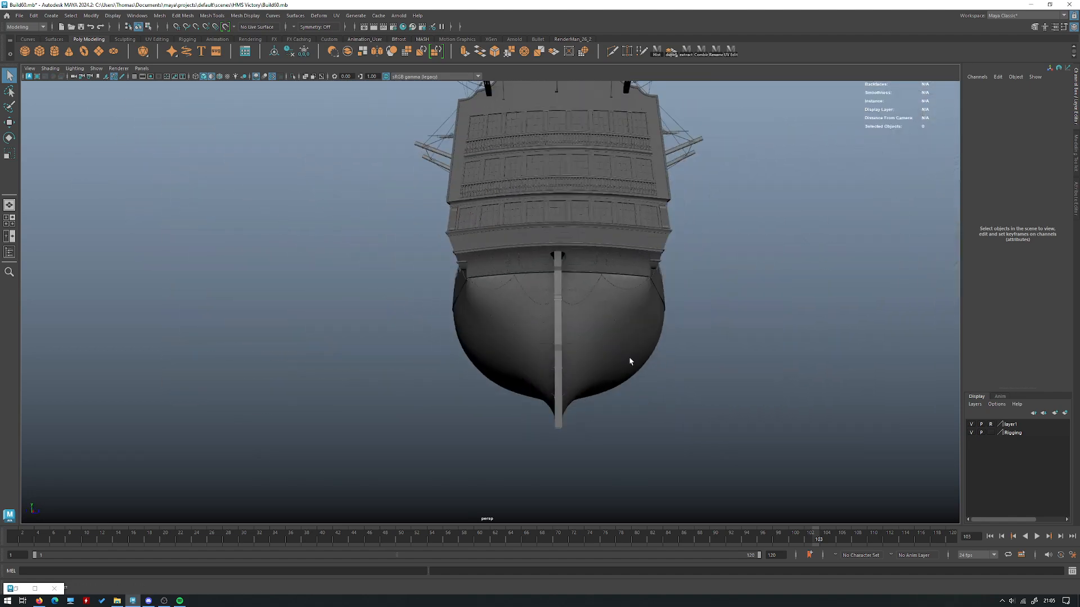
pyautogui.keyDown('alt'); pyautogui.moveTo(538, 371); pyautogui.dragTo(672, 362); pyautogui.keyUp('alt')
pyautogui.keyDown('alt'); pyautogui.moveTo(533, 356); pyautogui.dragTo(503, 328); pyautogui.keyUp('alt')
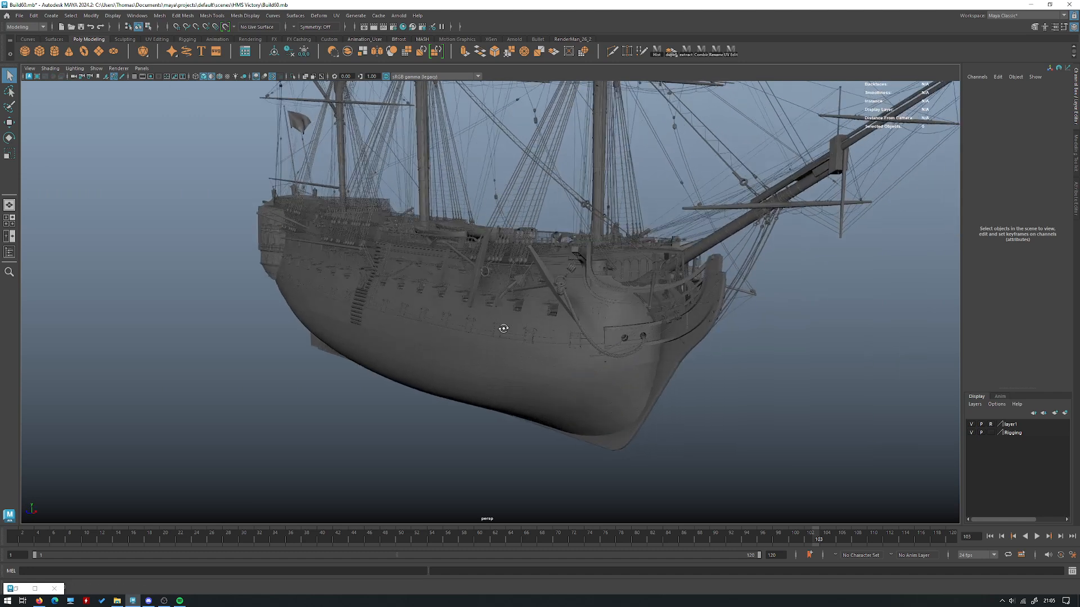
pyautogui.keyDown('alt'); pyautogui.moveTo(474, 285); pyautogui.dragTo(494, 291); pyautogui.keyUp('alt')
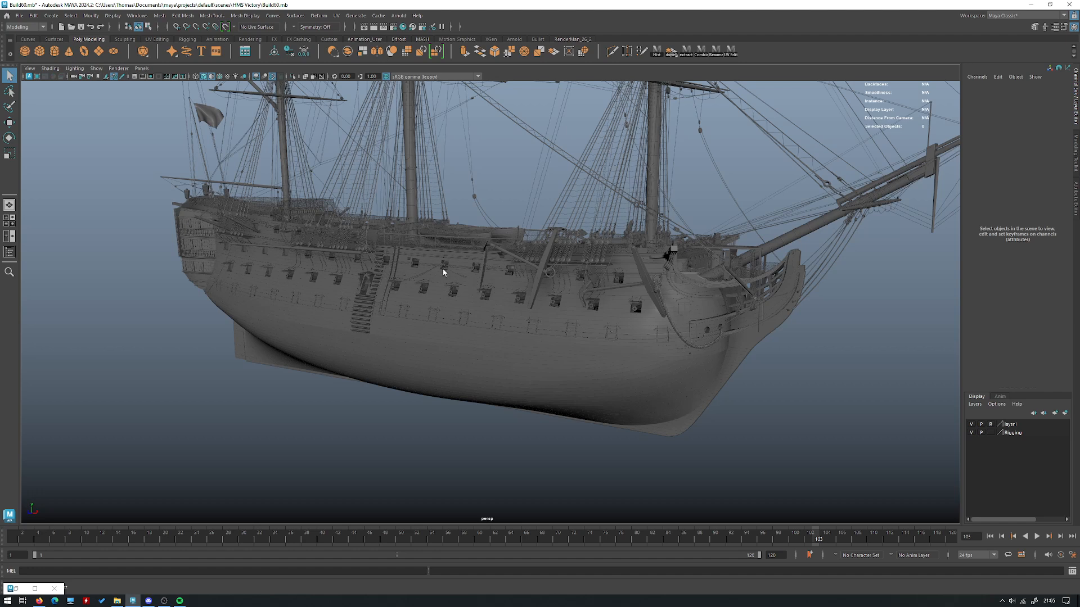
pyautogui.keyDown('alt'); pyautogui.moveTo(471, 281); pyautogui.dragTo(451, 280); pyautogui.keyUp('alt')
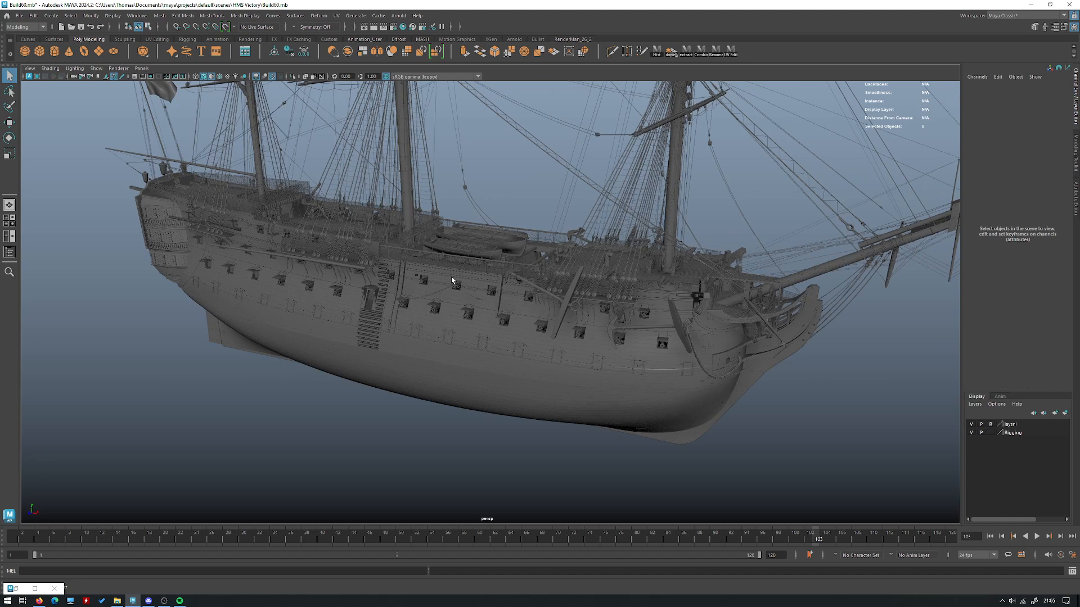
pyautogui.keyDown('alt'); pyautogui.moveTo(452, 278); pyautogui.dragTo(256, 489); pyautogui.keyUp('alt')
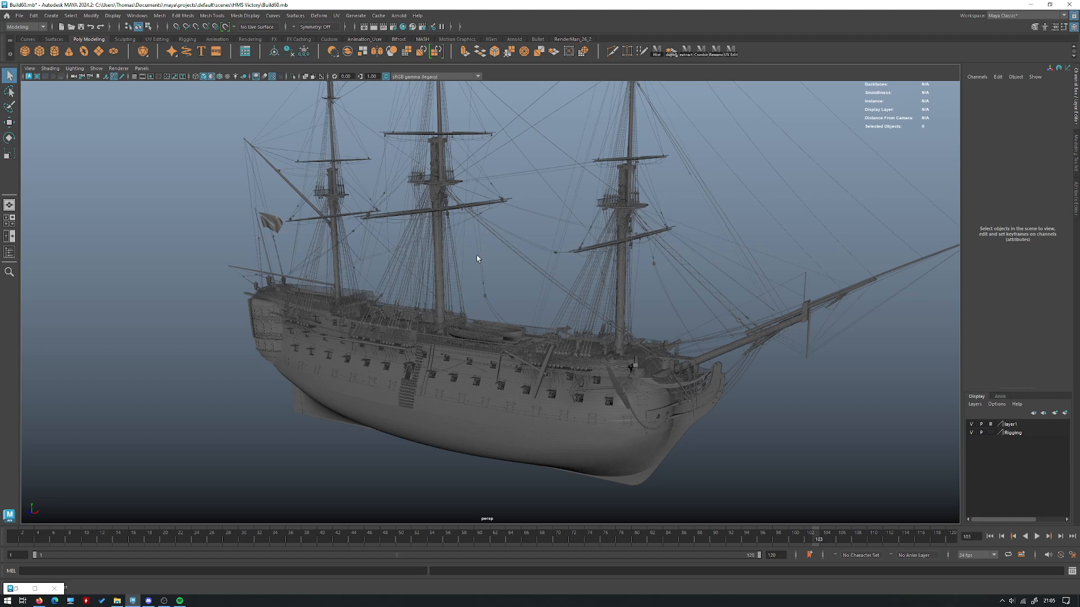
pyautogui.moveTo(477, 258)
pyautogui.keyDown('alt'); pyautogui.mouseDown()
pyautogui.moveTo(394, 260)
pyautogui.moveTo(485, 265)
pyautogui.moveTo(454, 244)
pyautogui.moveTo(495, 234)
pyautogui.moveTo(493, 270)
pyautogui.moveTo(472, 260)
pyautogui.mouseUp(); pyautogui.keyUp('alt')
pyautogui.keyDown('alt'); pyautogui.moveTo(473, 260); pyautogui.dragTo(707, 370, button='right'); pyautogui.keyUp('alt')
pyautogui.keyDown('alt'); pyautogui.moveTo(708, 369); pyautogui.dragTo(711, 319); pyautogui.keyUp('alt')
pyautogui.keyDown('alt'); pyautogui.moveTo(547, 292); pyautogui.dragTo(393, 302); pyautogui.keyUp('alt')
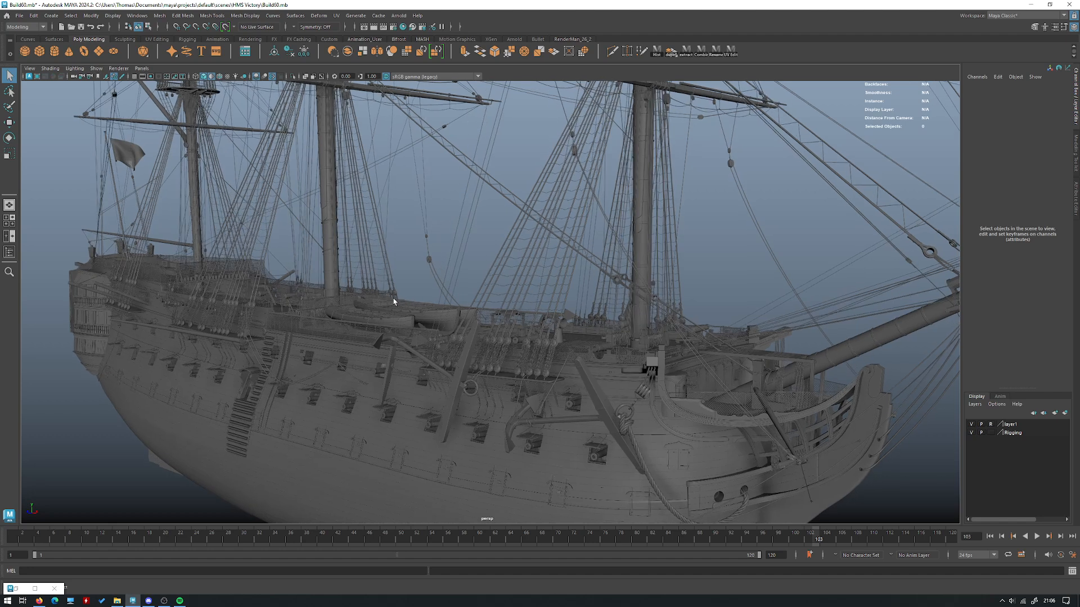
# Examine the upper deck around the main mast, including the netting, guns and stowed boats
pyautogui.keyDown('alt'); pyautogui.moveTo(394, 302); pyautogui.dragTo(771, 351); pyautogui.keyUp('alt')
pyautogui.keyDown('alt'); pyautogui.moveTo(726, 321); pyautogui.dragTo(653, 318); pyautogui.keyUp('alt')
pyautogui.keyDown('alt'); pyautogui.moveTo(653, 318); pyautogui.dragTo(632, 324, button='middle'); pyautogui.keyUp('alt')
pyautogui.keyDown('alt'); pyautogui.moveTo(633, 324); pyautogui.dragTo(424, 301); pyautogui.keyUp('alt')
pyautogui.keyDown('alt'); pyautogui.moveTo(411, 248); pyautogui.dragTo(409, 237); pyautogui.keyUp('alt')
pyautogui.keyDown('alt'); pyautogui.moveTo(409, 238); pyautogui.dragTo(428, 247, button='middle'); pyautogui.keyUp('alt')
pyautogui.keyDown('alt'); pyautogui.moveTo(427, 247); pyautogui.dragTo(619, 314); pyautogui.keyUp('alt')
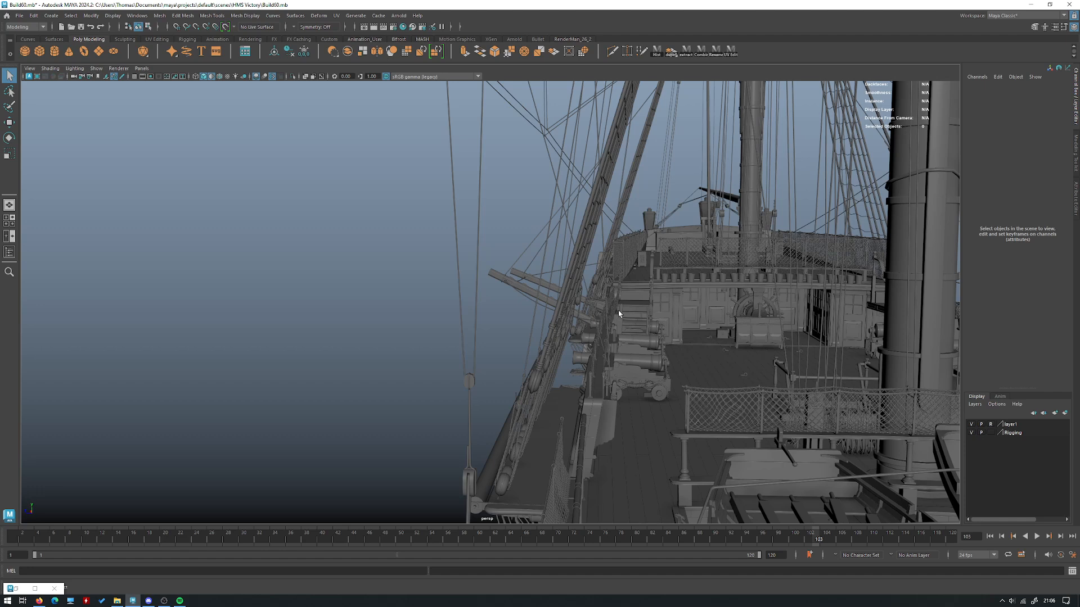
pyautogui.keyDown('alt'); pyautogui.moveTo(677, 284); pyautogui.dragTo(538, 278); pyautogui.keyUp('alt')
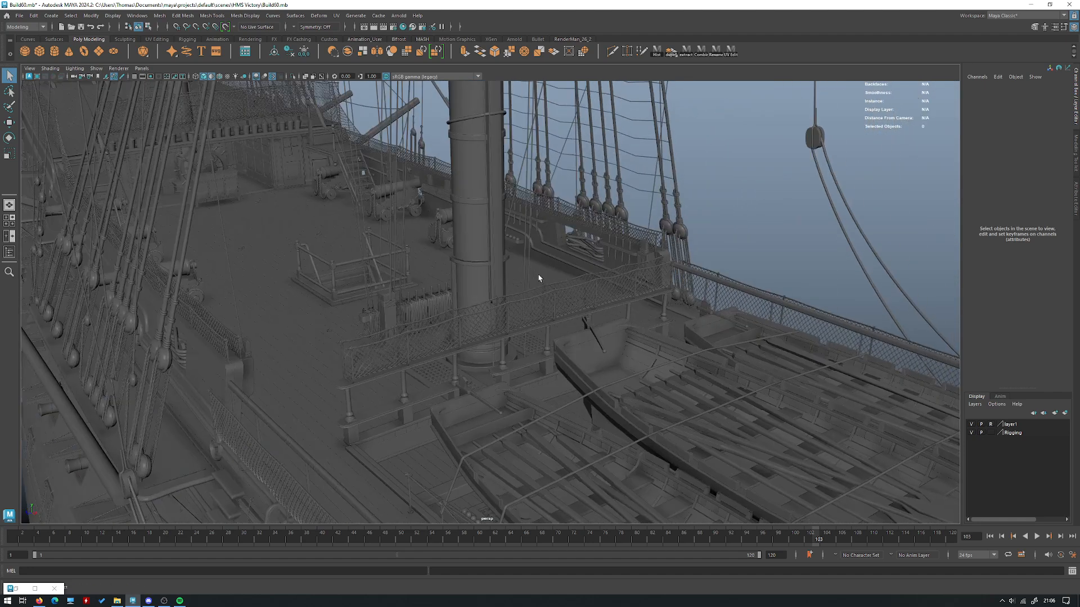
# Examine the quarterdeck around the ship's wheel, including the cabinet, lanterns, panelled doors and deck rings
pyautogui.click(230, 187)
pyautogui.press('f')
pyautogui.scroll(-5, 550, 212)
pyautogui.click(757, 144)
pyautogui.keyDown('alt'); pyautogui.moveTo(756, 144); pyautogui.dragTo(549, 366); pyautogui.keyUp('alt')
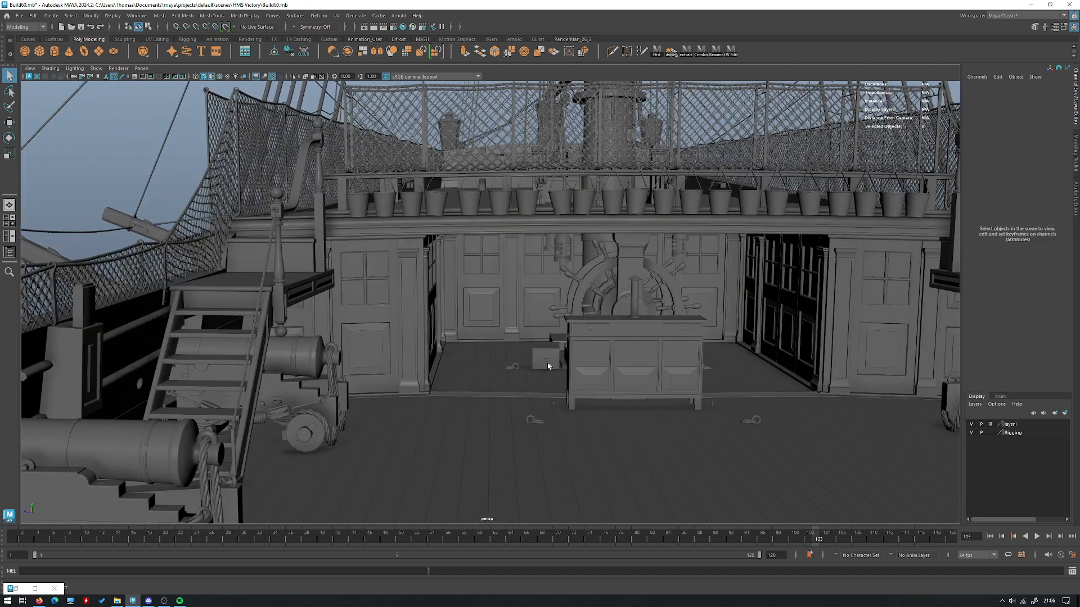
pyautogui.click(528, 421)
pyautogui.keyDown('alt'); pyautogui.moveTo(562, 409); pyautogui.dragTo(531, 434); pyautogui.keyUp('alt')
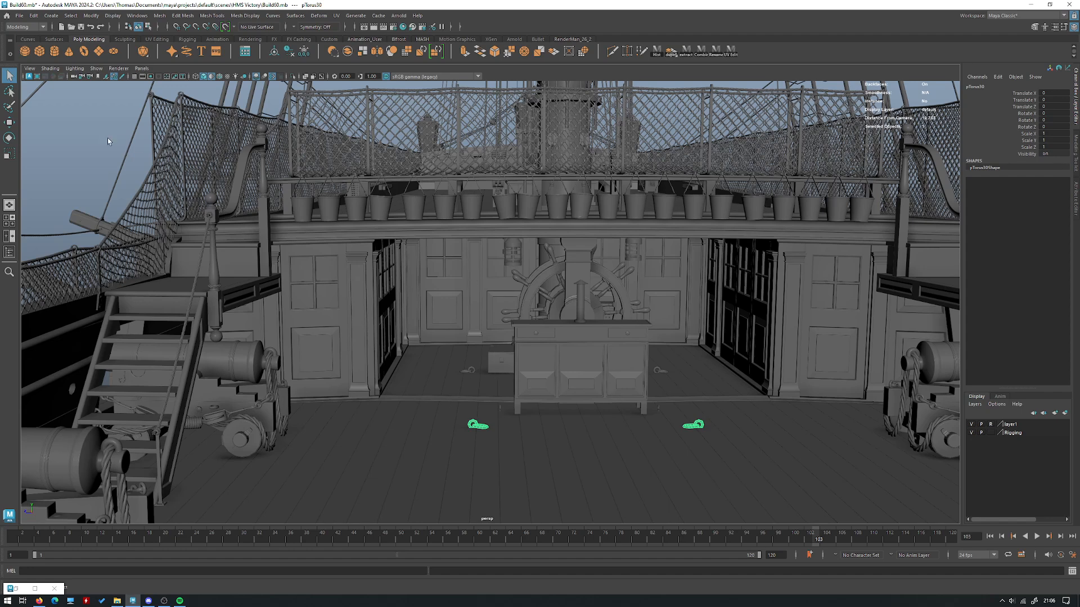
pyautogui.click(467, 425)
pyautogui.keyDown('alt'); pyautogui.moveTo(480, 413); pyautogui.dragTo(509, 366); pyautogui.keyUp('alt')
pyautogui.keyDown('alt'); pyautogui.moveTo(509, 366); pyautogui.dragTo(545, 420, button='right'); pyautogui.keyUp('alt')
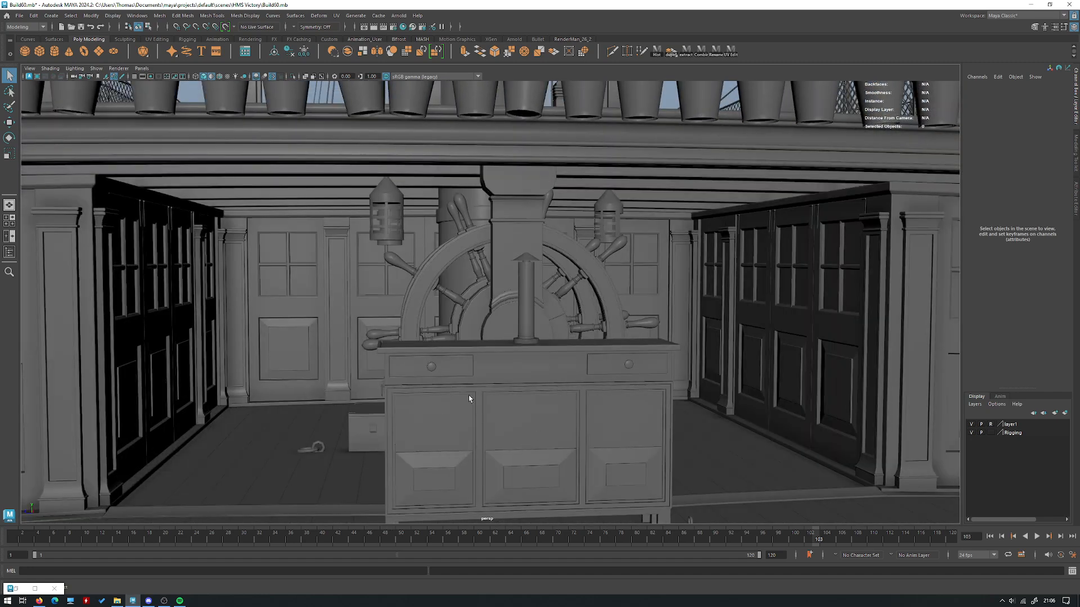
pyautogui.keyDown('alt'); pyautogui.moveTo(469, 398); pyautogui.dragTo(390, 286); pyautogui.keyUp('alt')
pyautogui.keyDown('alt'); pyautogui.moveTo(555, 242); pyautogui.dragTo(394, 247, button='right'); pyautogui.keyUp('alt')
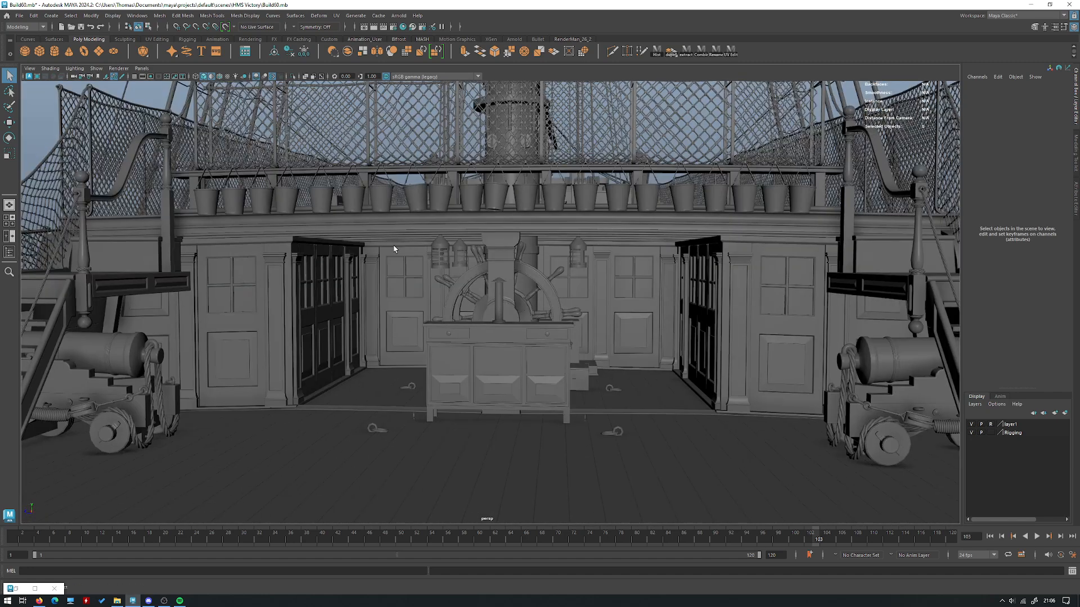
# Examine the quarterdeck cannons with their tackle, the cannonball racks and the ladder along the bulwark
pyautogui.keyDown('alt'); pyautogui.moveTo(394, 247); pyautogui.dragTo(551, 261); pyautogui.keyUp('alt')
pyautogui.keyDown('alt'); pyautogui.moveTo(449, 245); pyautogui.dragTo(411, 295); pyautogui.keyUp('alt')
pyautogui.keyDown('alt'); pyautogui.moveTo(412, 295); pyautogui.dragTo(552, 217, button='middle'); pyautogui.keyUp('alt')
pyautogui.keyDown('alt'); pyautogui.moveTo(552, 217); pyautogui.dragTo(422, 277); pyautogui.keyUp('alt')
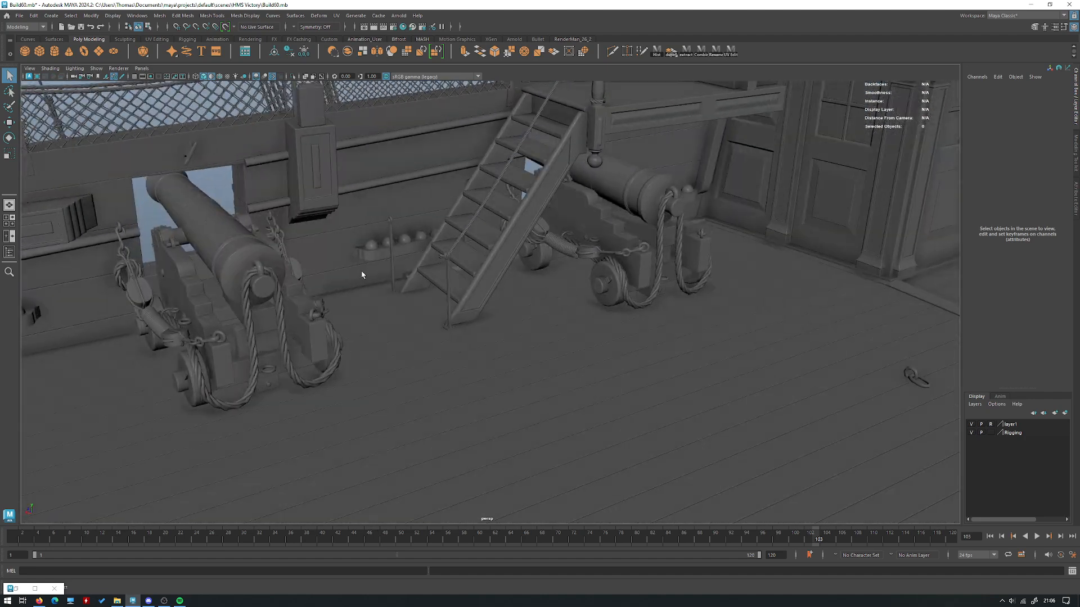
pyautogui.keyDown('alt'); pyautogui.moveTo(253, 323); pyautogui.dragTo(345, 318, button='middle'); pyautogui.keyUp('alt')
pyautogui.keyDown('alt'); pyautogui.moveTo(343, 312); pyautogui.dragTo(450, 282); pyautogui.keyUp('alt')
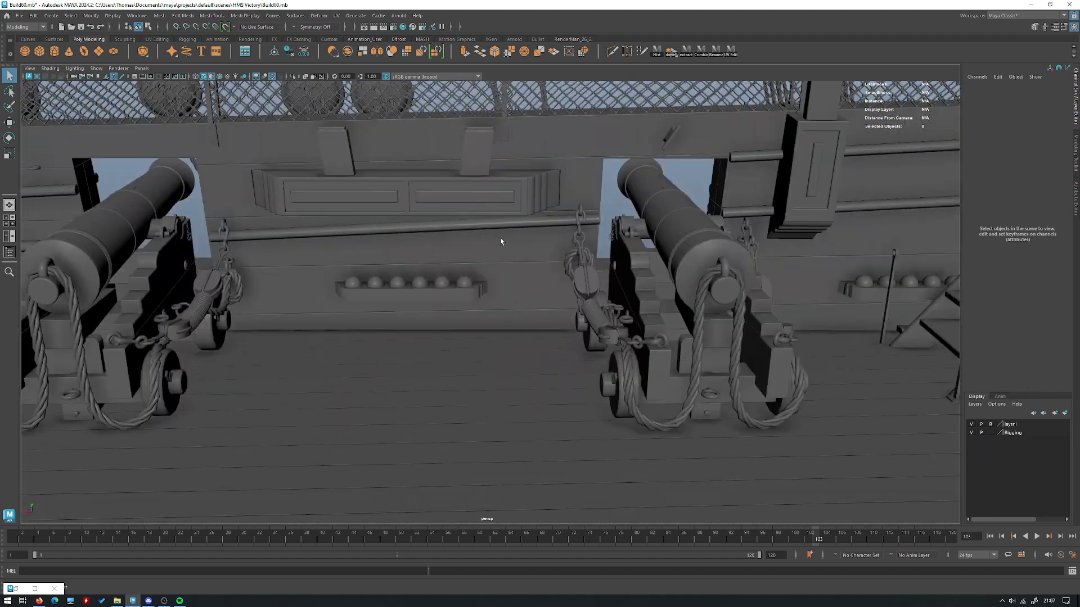
pyautogui.keyDown('alt'); pyautogui.moveTo(450, 282); pyautogui.dragTo(507, 264, button='right'); pyautogui.keyUp('alt')
pyautogui.keyDown('alt'); pyautogui.moveTo(506, 265); pyautogui.dragTo(650, 249); pyautogui.keyUp('alt')
# Examine the stowed boats and the forecastle with its belfry and guns, framing a thin rope up close
pyautogui.keyDown('alt'); pyautogui.moveTo(297, 294); pyautogui.dragTo(568, 308); pyautogui.keyUp('alt')
pyautogui.keyDown('alt'); pyautogui.moveTo(569, 309); pyautogui.dragTo(547, 359, button='right'); pyautogui.keyUp('alt')
pyautogui.keyDown('alt'); pyautogui.moveTo(547, 359); pyautogui.dragTo(424, 308); pyautogui.keyUp('alt')
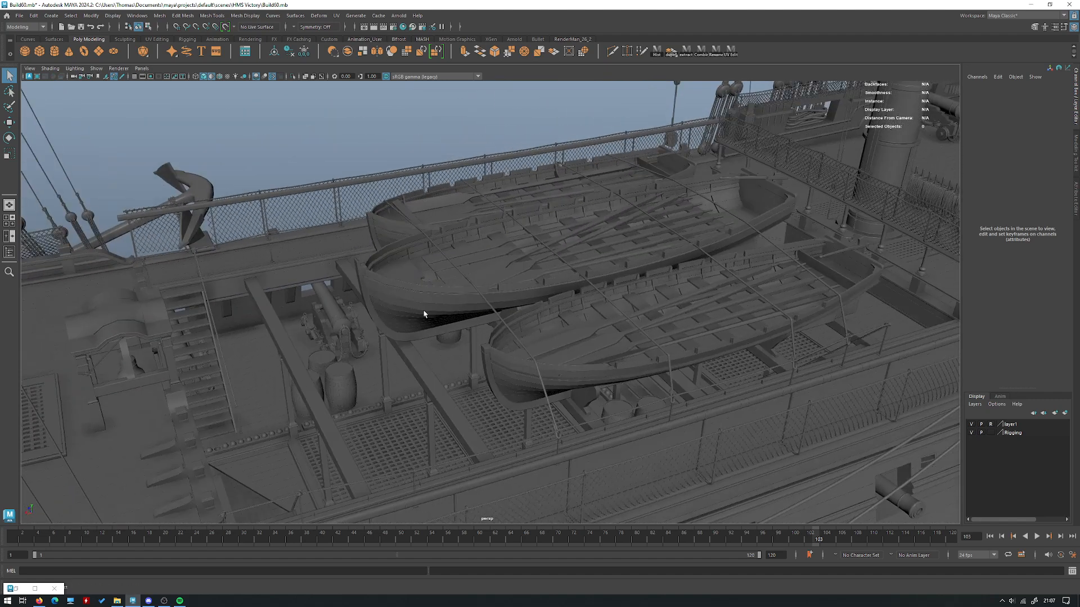
pyautogui.keyDown('alt'); pyautogui.moveTo(412, 309); pyautogui.dragTo(509, 279, button='middle'); pyautogui.keyUp('alt')
pyautogui.keyDown('alt'); pyautogui.moveTo(483, 279); pyautogui.dragTo(563, 353); pyautogui.keyUp('alt')
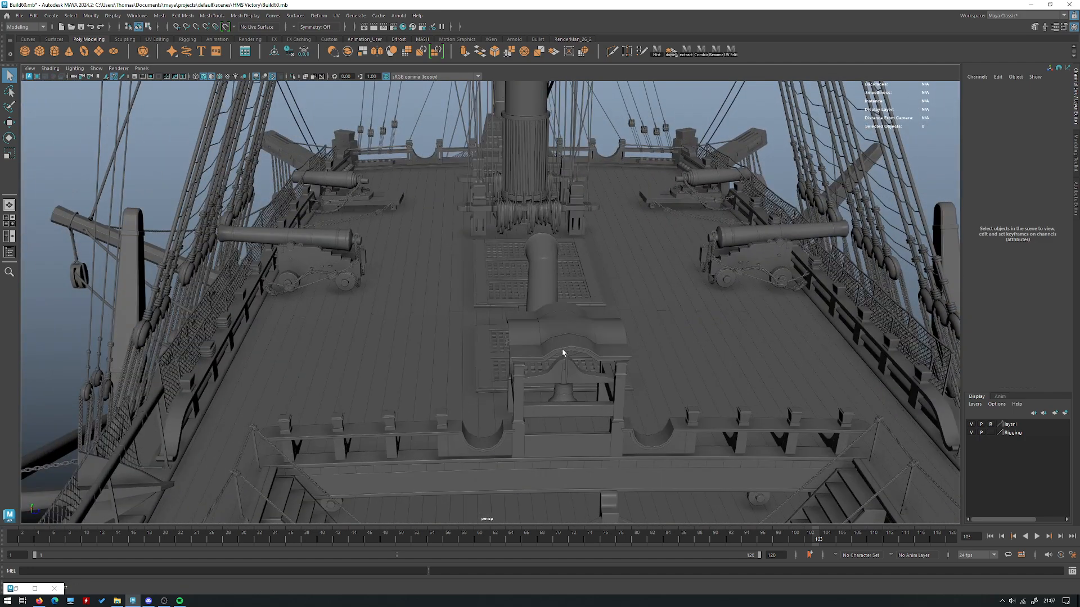
pyautogui.keyDown('alt'); pyautogui.moveTo(546, 346); pyautogui.dragTo(655, 329); pyautogui.keyUp('alt')
pyautogui.keyDown('alt'); pyautogui.moveTo(476, 304); pyautogui.dragTo(609, 284); pyautogui.keyUp('alt')
pyautogui.click(659, 295)
pyautogui.press('f')
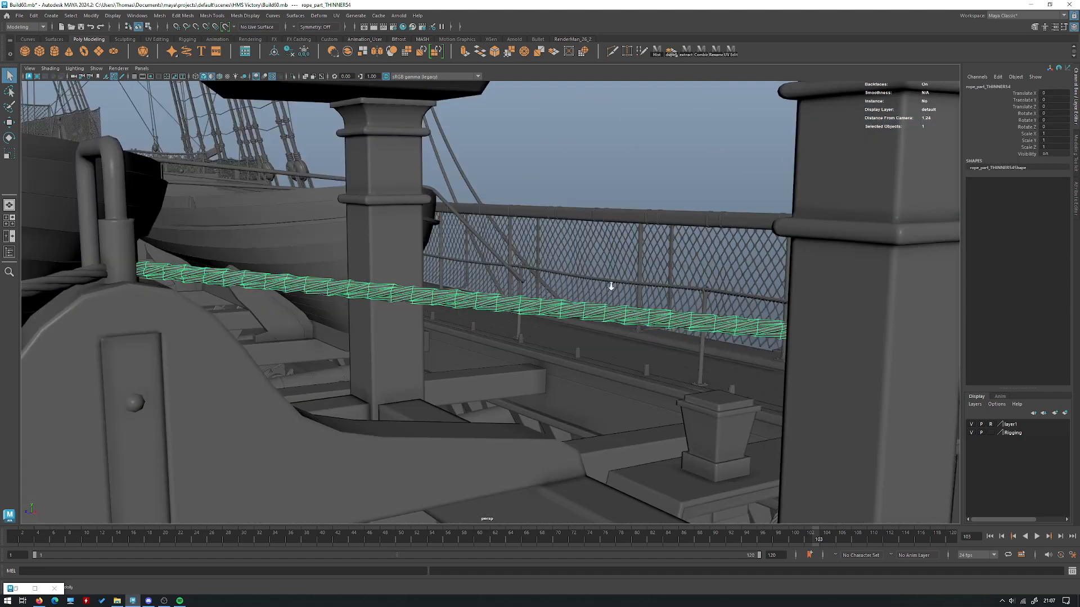
# Examine the whole exterior of the ship from the side and bow after leaving the deck close-up
pyautogui.keyDown('alt'); pyautogui.moveTo(610, 285); pyautogui.dragTo(546, 206, button='right'); pyautogui.keyUp('alt')
pyautogui.click(546, 206)
pyautogui.keyDown('alt'); pyautogui.moveTo(546, 206); pyautogui.dragTo(548, 239); pyautogui.keyUp('alt')
pyautogui.keyDown('alt'); pyautogui.moveTo(548, 239); pyautogui.dragTo(385, 355, button='right'); pyautogui.keyUp('alt')
pyautogui.keyDown('alt'); pyautogui.moveTo(386, 354); pyautogui.dragTo(492, 280); pyautogui.keyUp('alt')
pyautogui.keyDown('alt'); pyautogui.moveTo(492, 280); pyautogui.dragTo(273, 227, button='right'); pyautogui.keyUp('alt')
pyautogui.keyDown('alt'); pyautogui.moveTo(272, 227); pyautogui.dragTo(446, 234); pyautogui.keyUp('alt')
pyautogui.keyDown('alt'); pyautogui.moveTo(446, 234); pyautogui.dragTo(615, 223, button='right'); pyautogui.keyUp('alt')
pyautogui.keyDown('alt'); pyautogui.moveTo(616, 222); pyautogui.dragTo(613, 224); pyautogui.keyUp('alt')
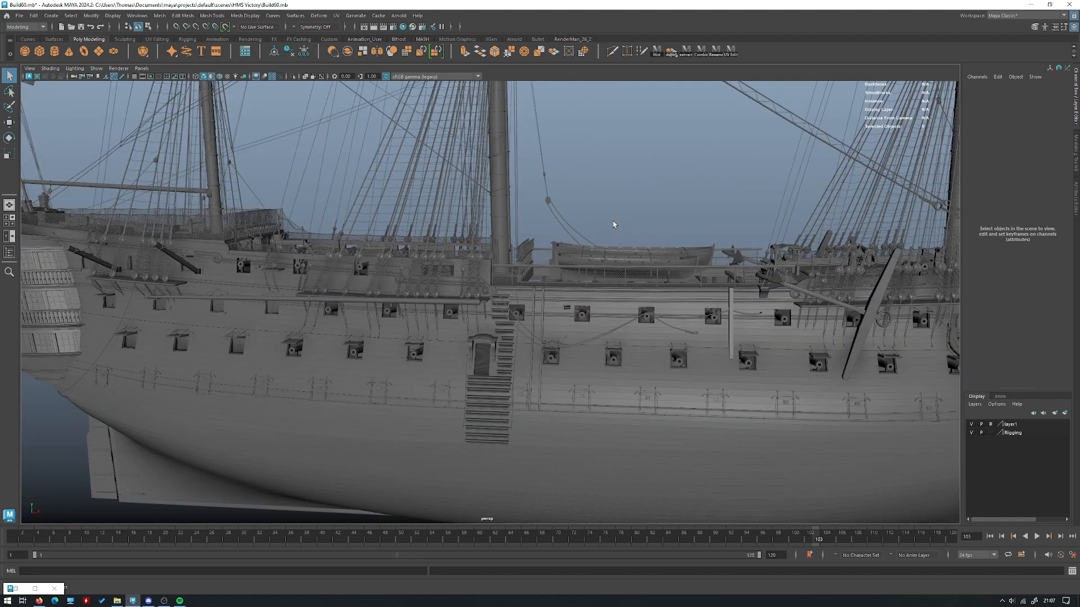
pyautogui.keyDown('alt'); pyautogui.moveTo(540, 184); pyautogui.dragTo(497, 226, button='right'); pyautogui.keyUp('alt')
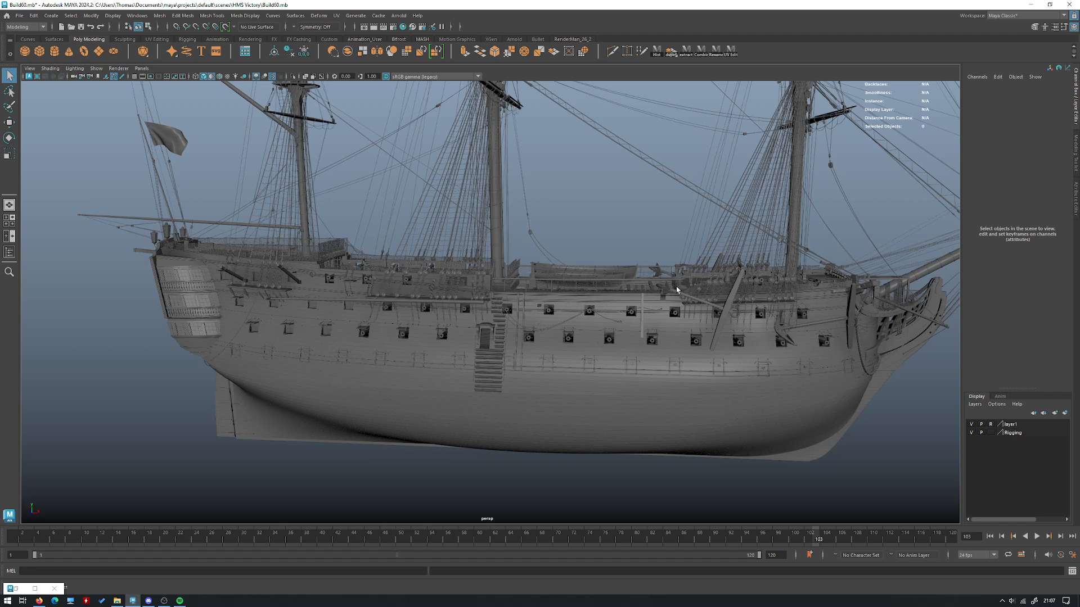
pyautogui.keyDown('alt'); pyautogui.moveTo(609, 346); pyautogui.dragTo(561, 319); pyautogui.keyUp('alt')
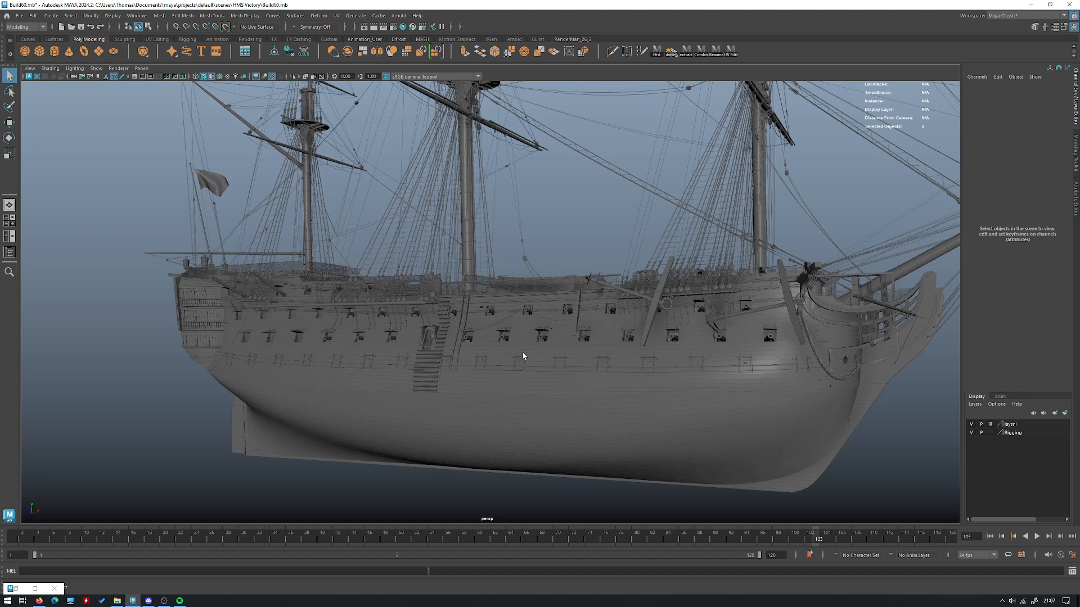
pyautogui.keyDown('alt'); pyautogui.moveTo(523, 305); pyautogui.dragTo(242, 405); pyautogui.keyUp('alt')
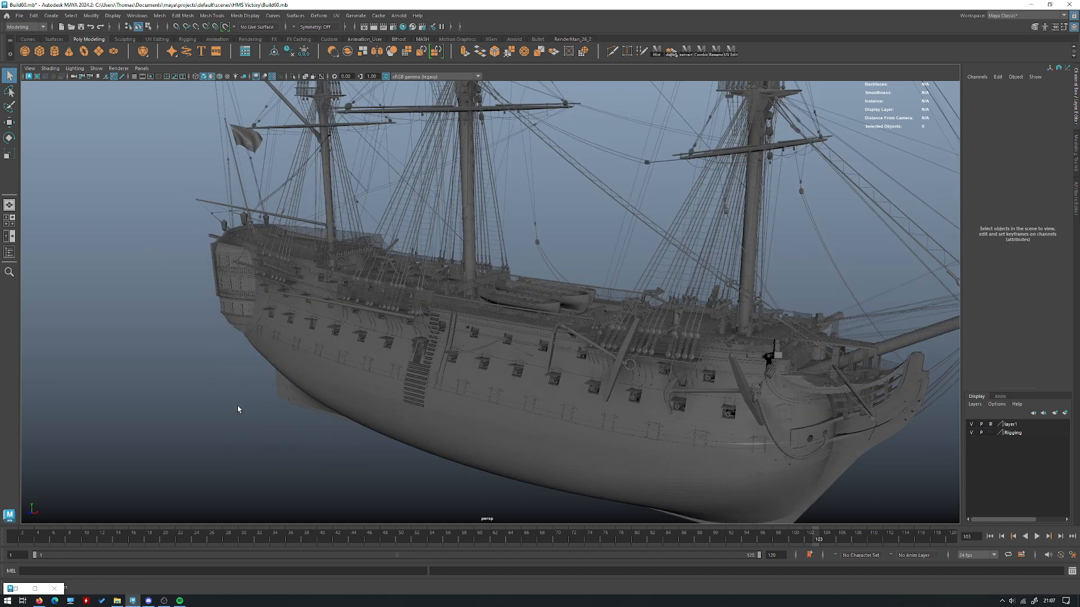
# Switch to Firefox, bring up the Pinterest ship cross-section pin and browse its related ship model photos
pyautogui.keyDown('alt'); pyautogui.moveTo(308, 356); pyautogui.dragTo(288, 343); pyautogui.keyUp('alt')
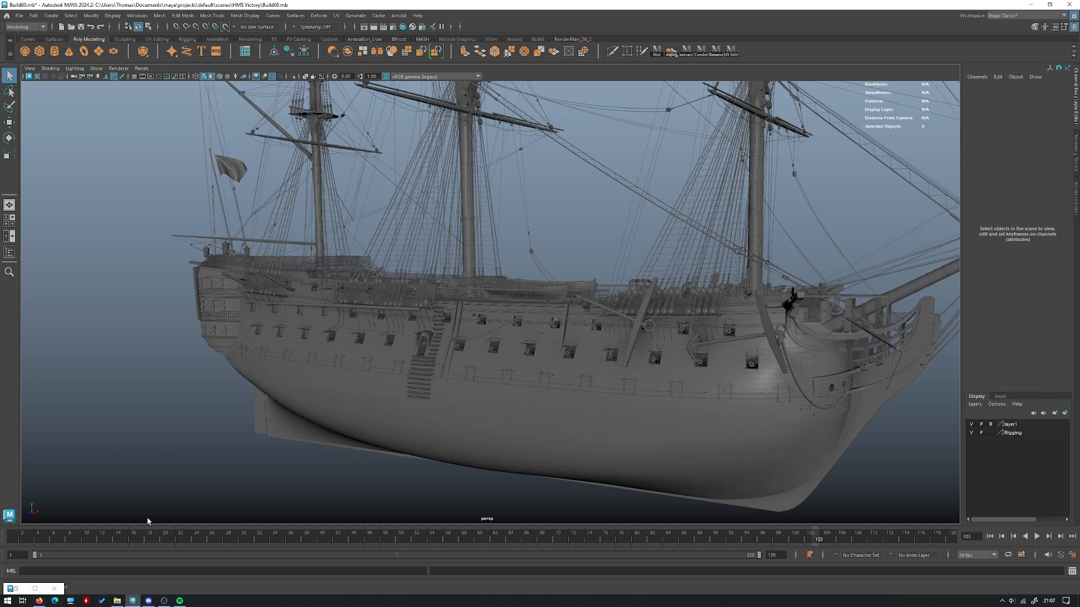
pyautogui.click(39, 601)
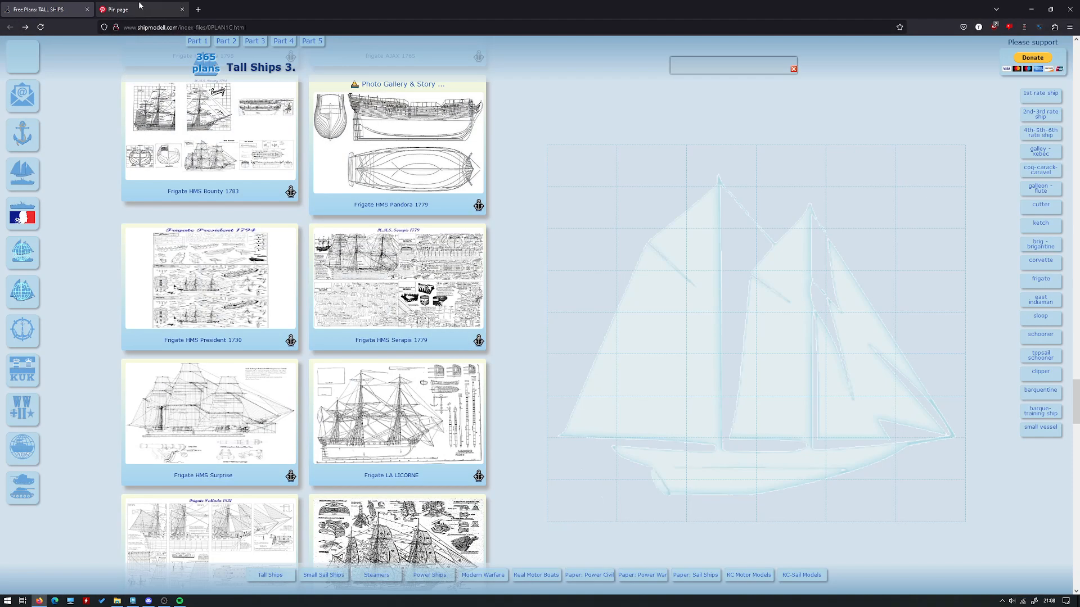
pyautogui.click(139, 6)
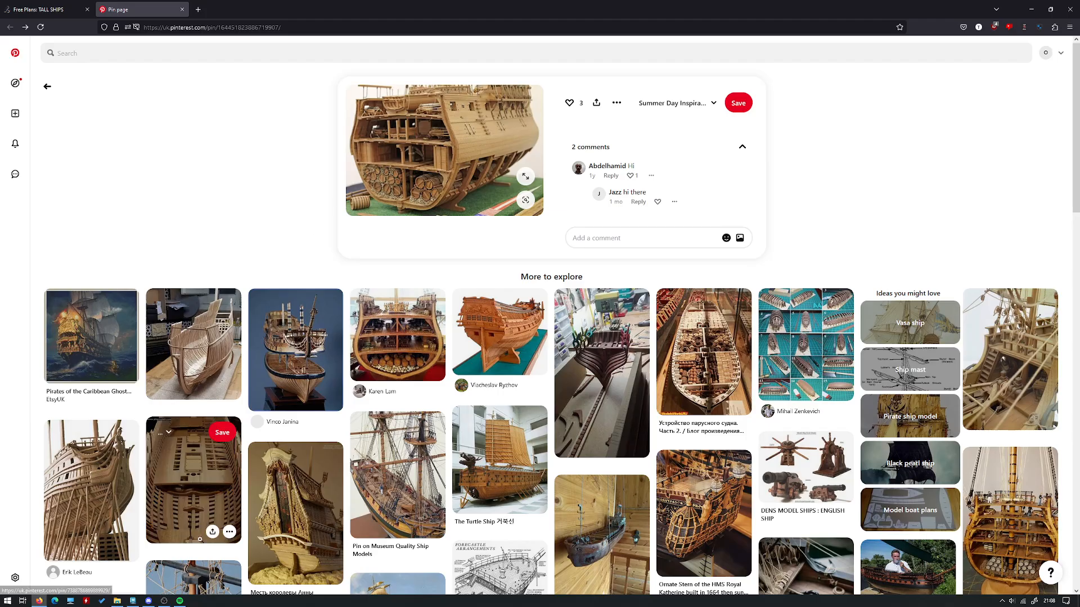
pyautogui.click(140, 601)
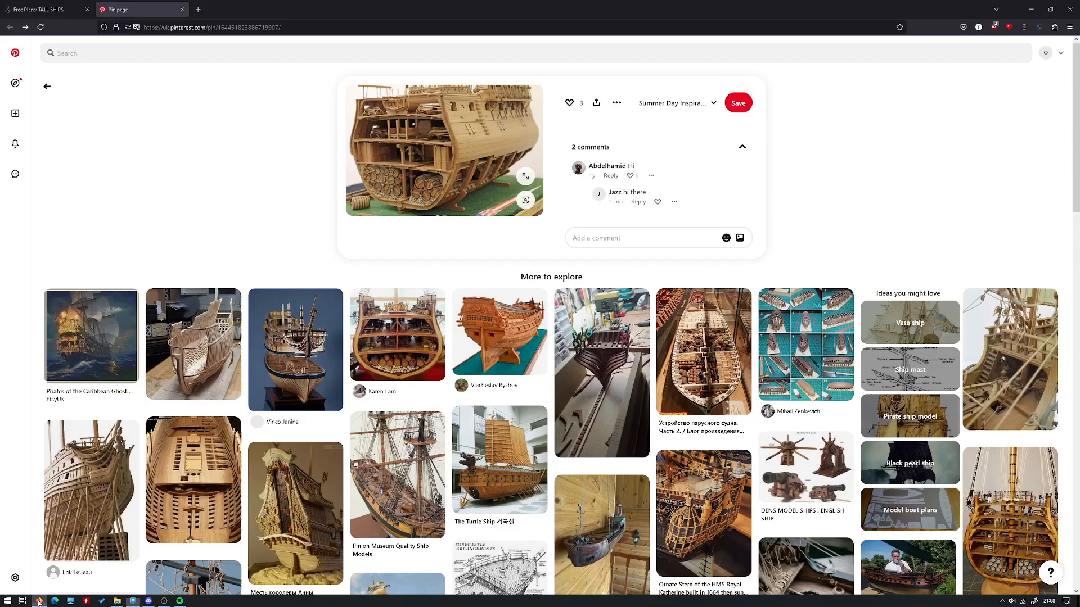
pyautogui.click(39, 601)
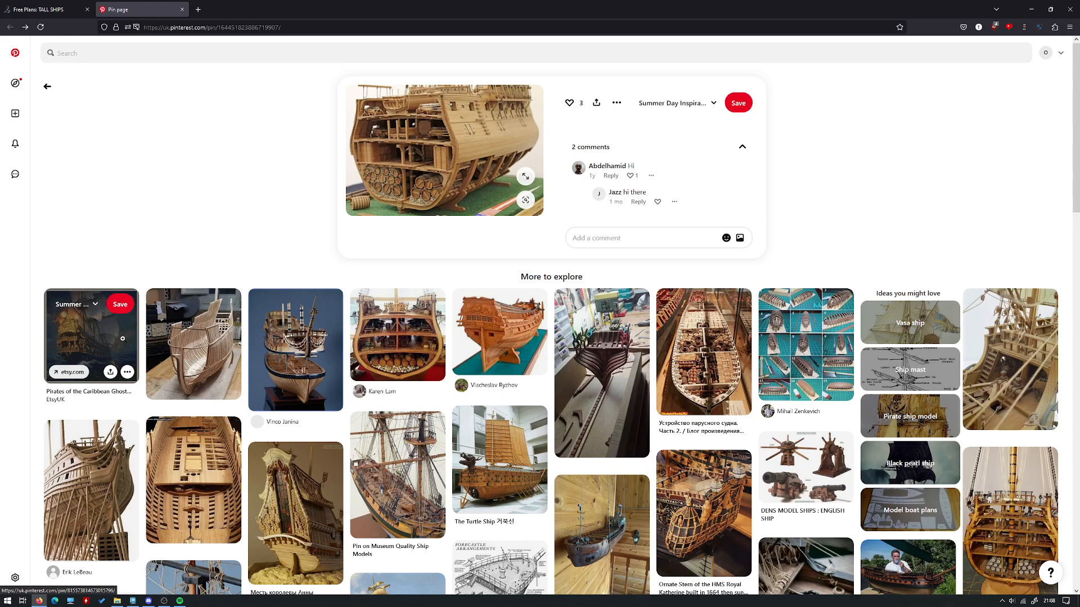
pyautogui.scroll(-4, 114, 336)
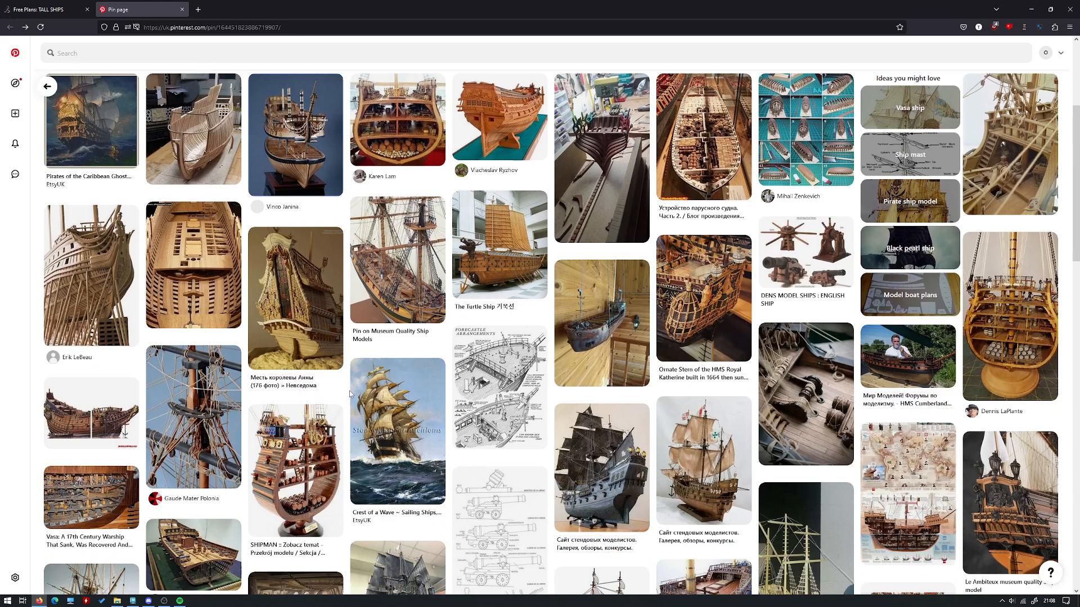
pyautogui.scroll(-2, 436, 406)
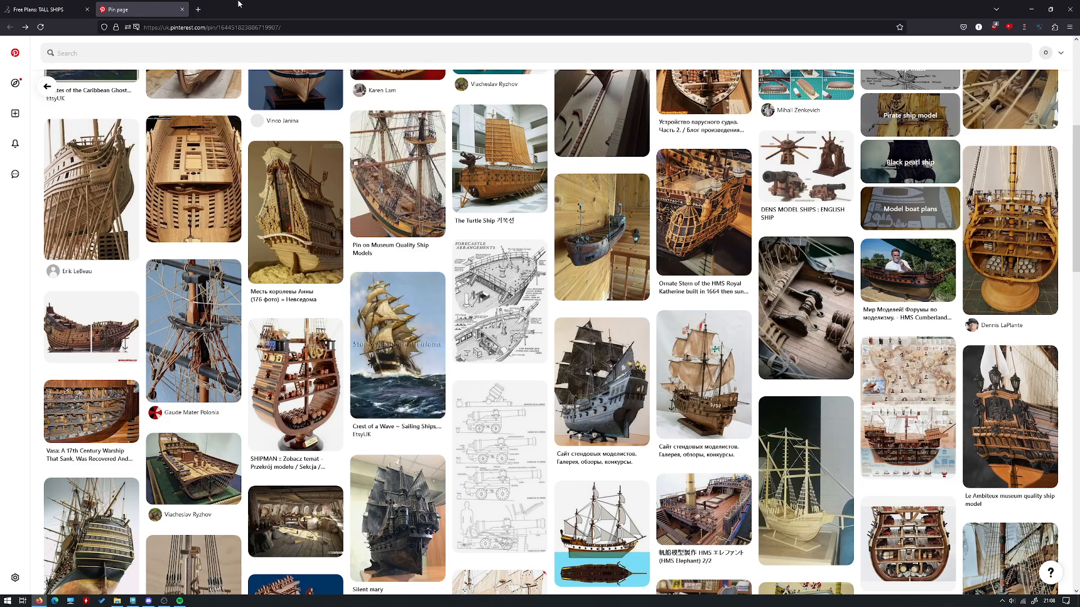
# Search Google Images for "hms victory" in a new tab, preview the Hattons of London bow photo and close the tab
pyautogui.click(199, 8)
pyautogui.write('hms victory')
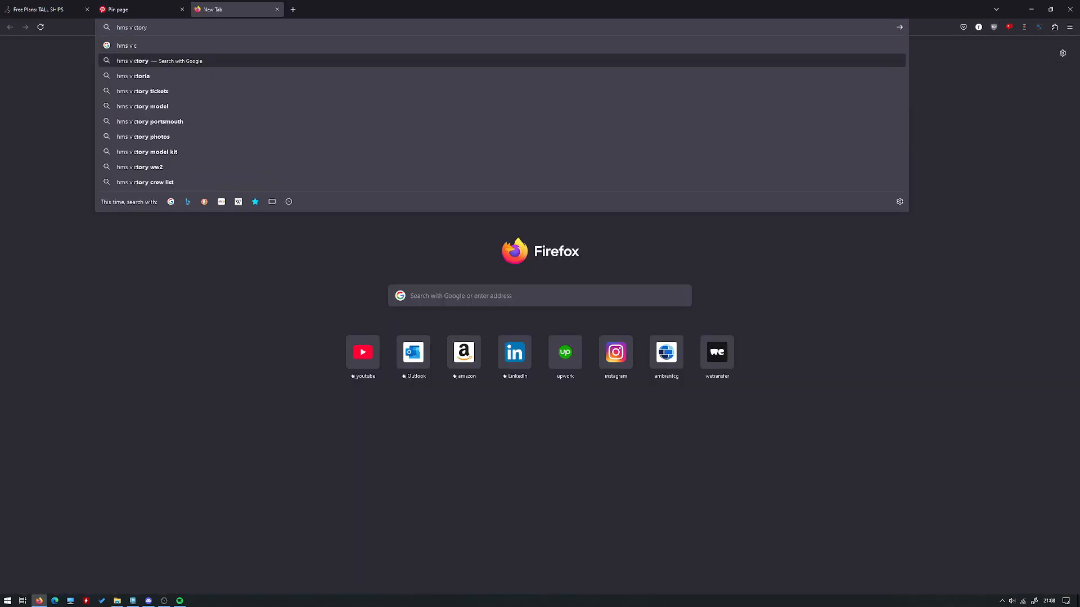
pyautogui.press('Return')
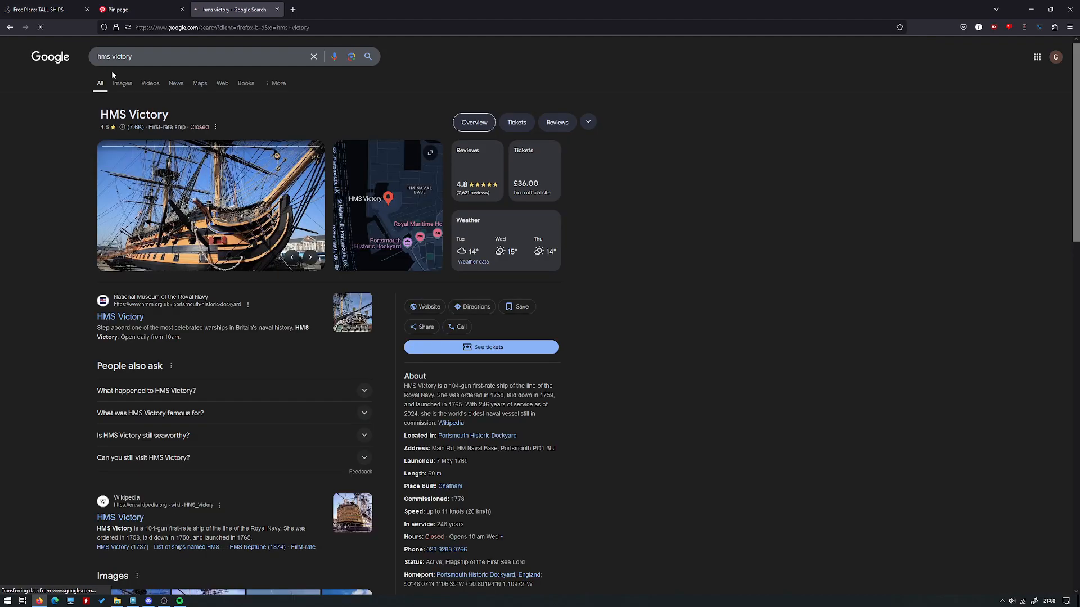
pyautogui.click(116, 83)
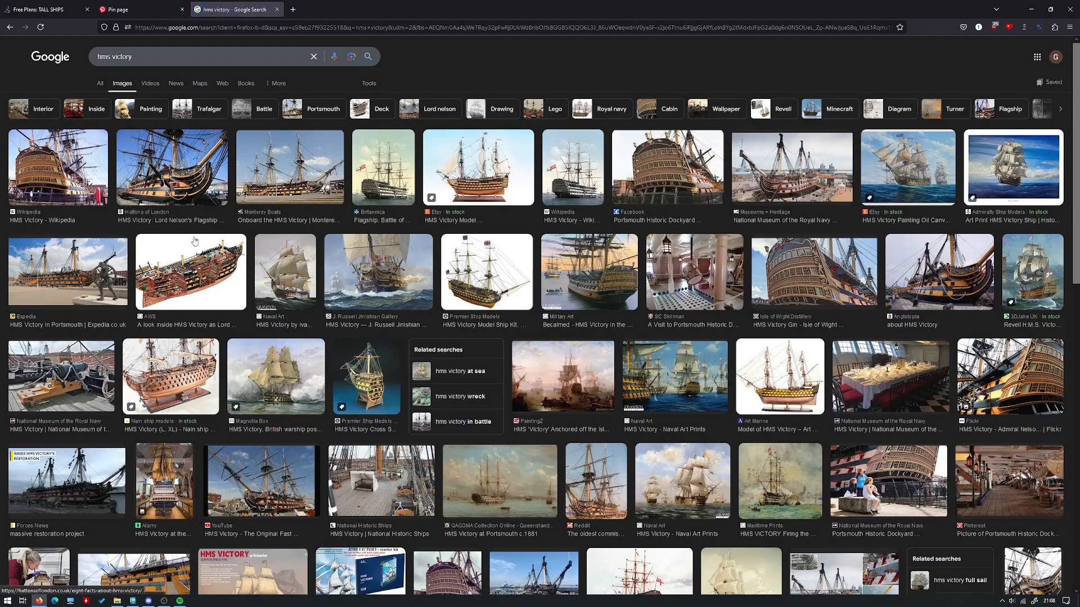
pyautogui.click(185, 168)
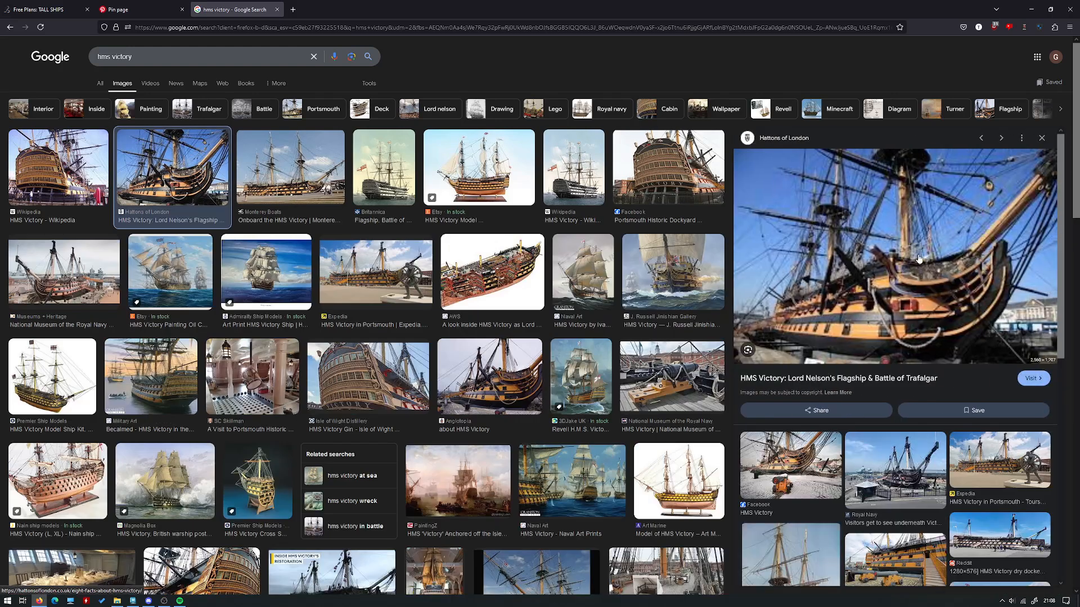
pyautogui.click(119, 8)
pyautogui.click(277, 9)
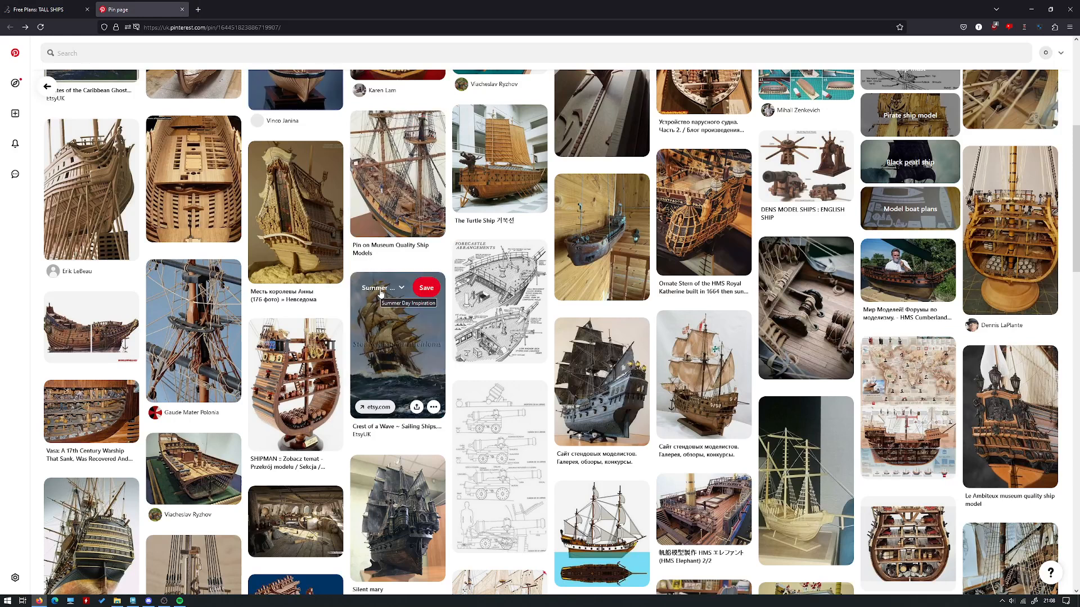
# Return to the pin's wooden ship cross-section photo and enlarge it to study the interior decks and barrels
pyautogui.scroll(5, 568, 249)
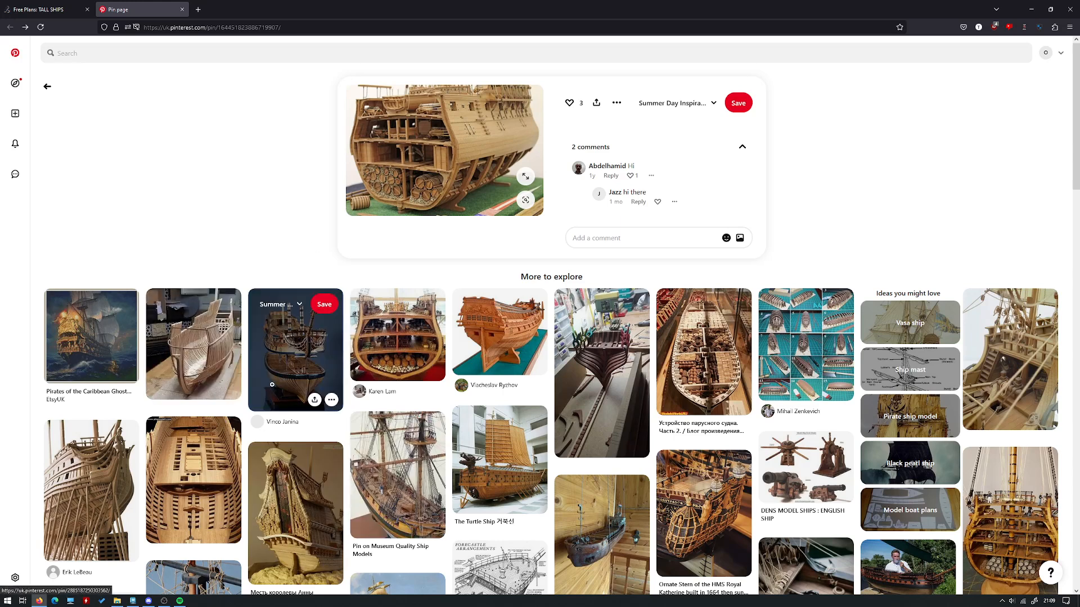
pyautogui.scroll(-2, 923, 403)
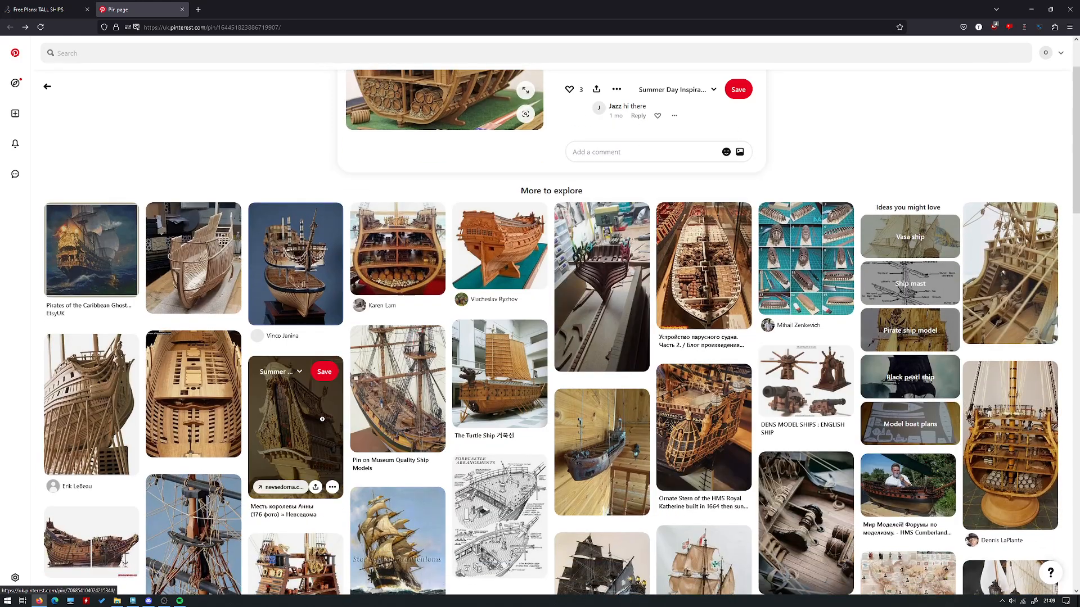
pyautogui.scroll(2, 322, 419)
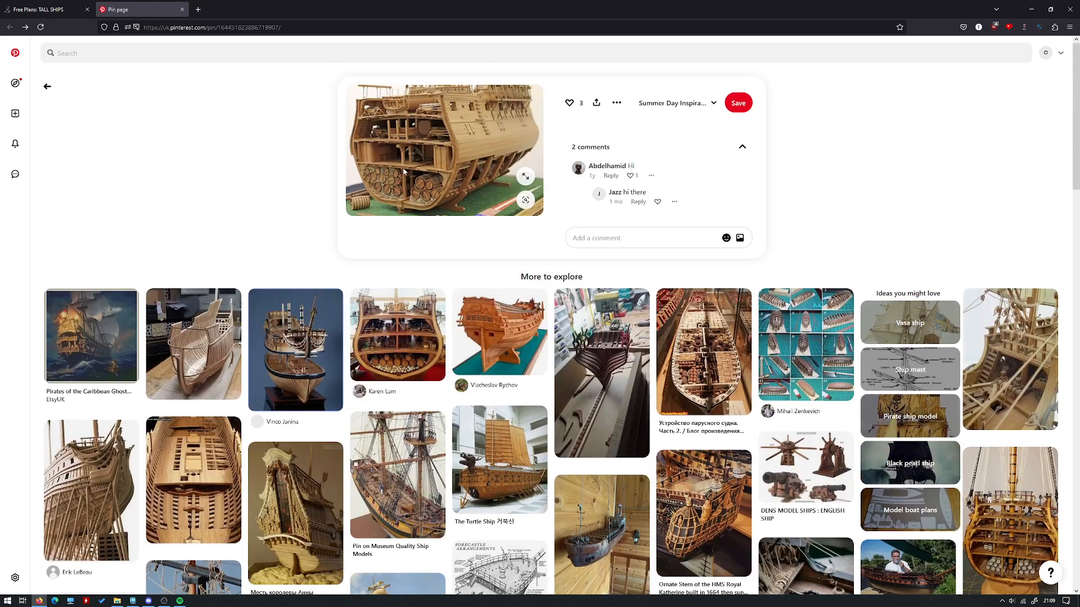
pyautogui.rightClick(412, 153)
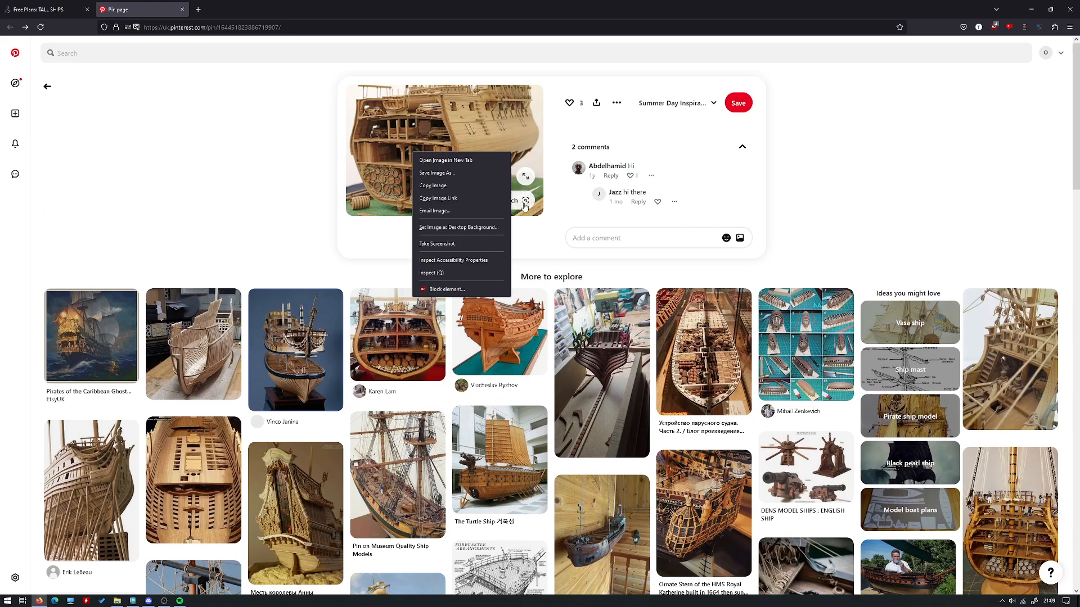
pyautogui.click(531, 232)
pyautogui.click(526, 176)
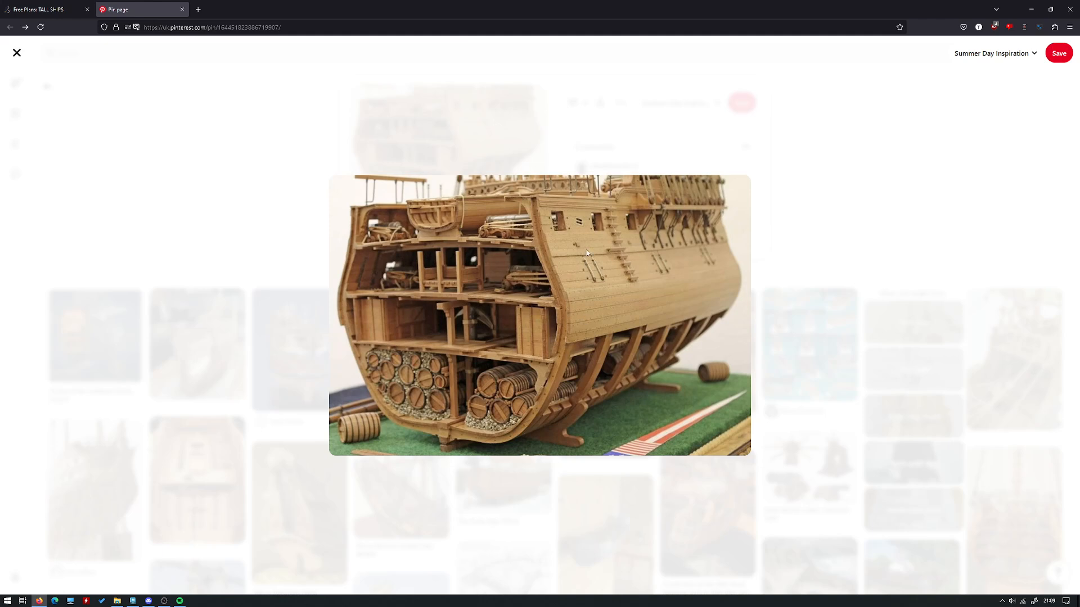
# Switch to Maya, approach the quarterdeck from amidships, and isolate and frame its deck floor mesh
pyautogui.click(133, 601)
pyautogui.keyDown('alt'); pyautogui.moveTo(482, 294); pyautogui.dragTo(622, 282); pyautogui.keyUp('alt')
pyautogui.keyDown('alt'); pyautogui.moveTo(622, 282); pyautogui.dragTo(500, 343, button='middle'); pyautogui.keyUp('alt')
pyautogui.scroll(3, 500, 343)
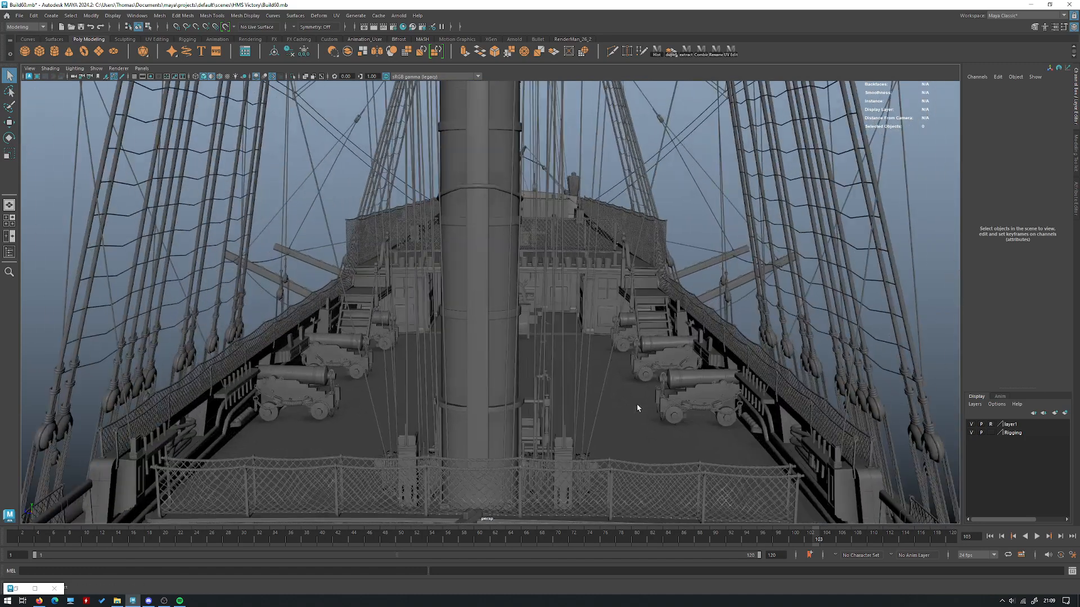
pyautogui.click(650, 397)
pyautogui.hotkey('ctrl', '1')
pyautogui.press('f')
# Examine the isolated deck mesh with its hatch openings, and bring the rest of the ship back into view
pyautogui.click(723, 282)
pyautogui.keyDown('alt'); pyautogui.moveTo(724, 282); pyautogui.dragTo(504, 315); pyautogui.keyUp('alt')
pyautogui.keyDown('alt'); pyautogui.moveTo(503, 316); pyautogui.dragTo(528, 261, button='middle'); pyautogui.keyUp('alt')
pyautogui.scroll(3, 436, 372)
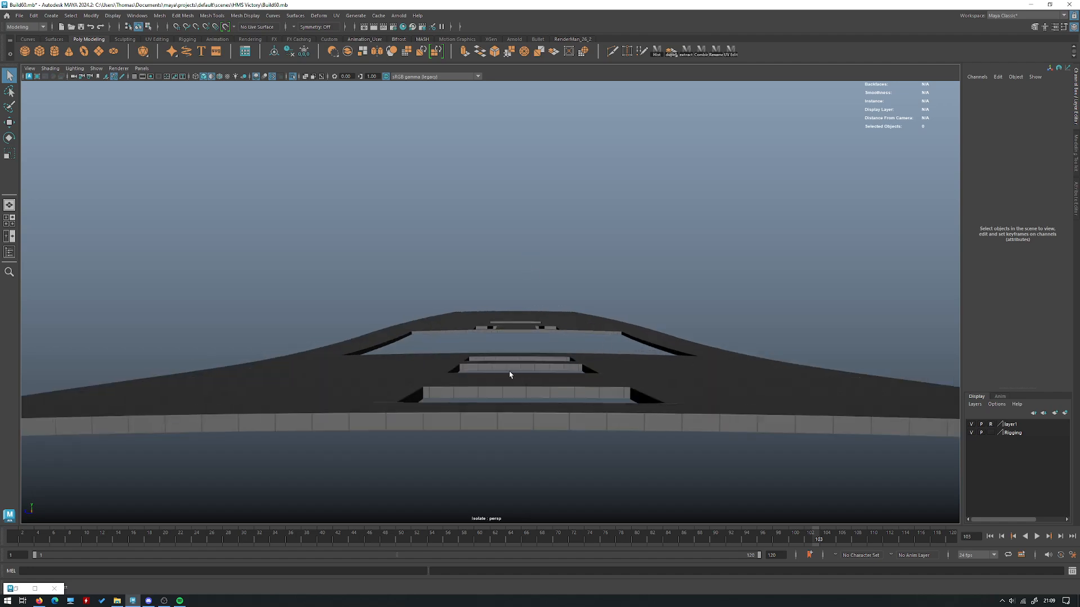
pyautogui.scroll(-3, 436, 372)
pyautogui.hotkey('ctrl', '1')
# Examine the aft quarterdeck up close, including the panelled bulkhead, ship's wheel, ladders and bucket row below the netting
pyautogui.keyDown('alt'); pyautogui.moveTo(569, 332); pyautogui.dragTo(354, 295); pyautogui.keyUp('alt')
pyautogui.keyDown('alt'); pyautogui.moveTo(354, 295); pyautogui.dragTo(350, 290, button='right'); pyautogui.keyUp('alt')
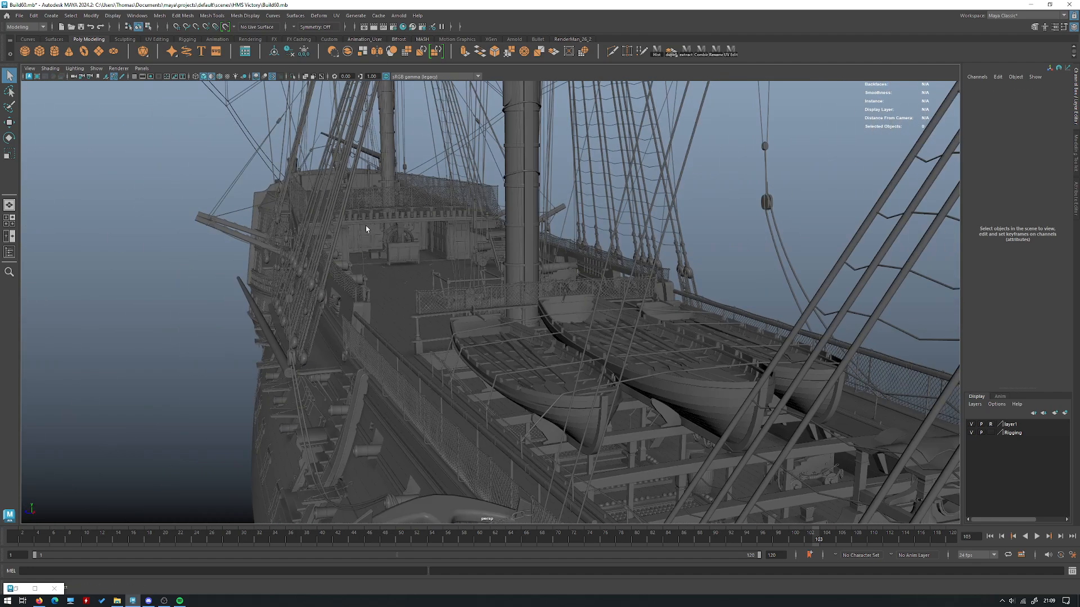
pyautogui.click(344, 214)
pyautogui.press('f')
pyautogui.keyDown('alt'); pyautogui.moveTo(436, 225); pyautogui.dragTo(181, 248, button='right'); pyautogui.keyUp('alt')
pyautogui.keyDown('alt'); pyautogui.moveTo(181, 248); pyautogui.dragTo(444, 236); pyautogui.keyUp('alt')
pyautogui.click(453, 236)
pyautogui.keyDown('alt'); pyautogui.moveTo(707, 329); pyautogui.dragTo(491, 192); pyautogui.keyUp('alt')
pyautogui.click(452, 180)
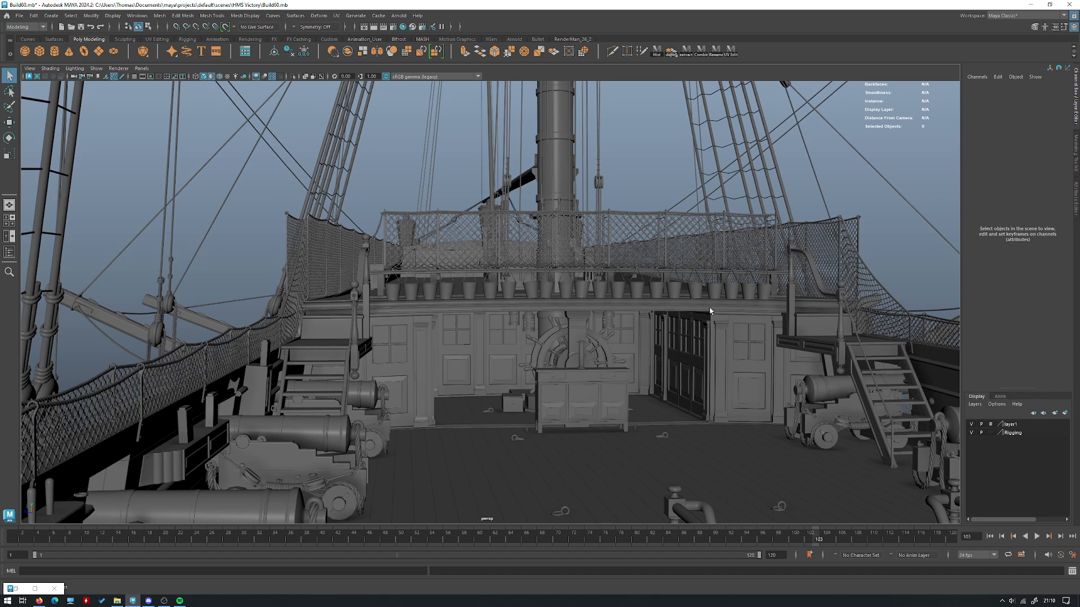
# View the quarterdeck and stowed boats from farther forward, looking aft through the masts and shrouds
pyautogui.keyDown('alt'); pyautogui.moveTo(603, 290); pyautogui.dragTo(519, 277, button='right'); pyautogui.keyUp('alt')
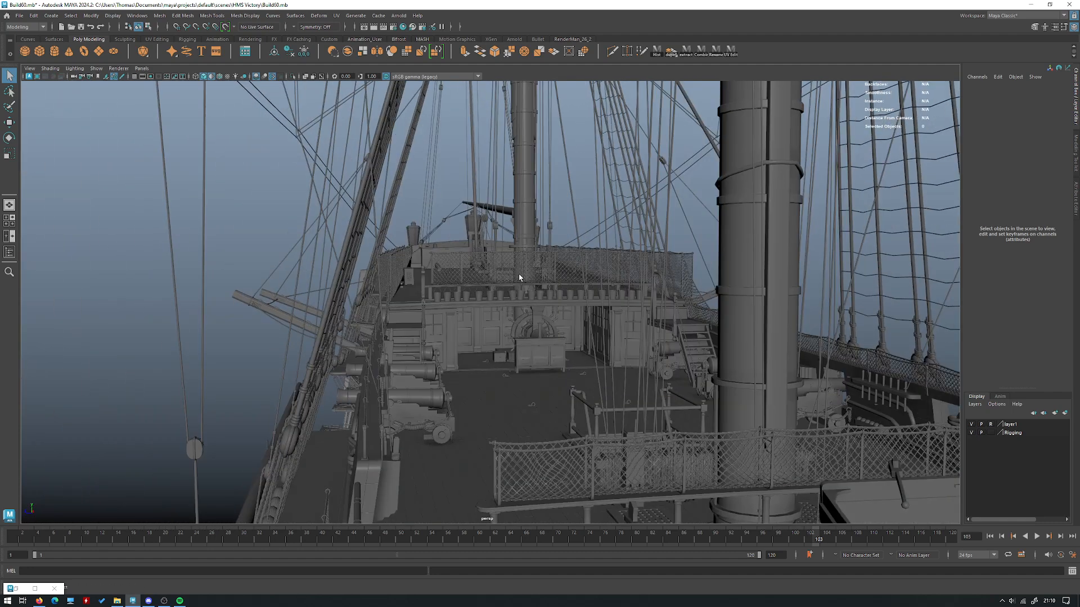
pyautogui.keyDown('alt'); pyautogui.moveTo(519, 277); pyautogui.dragTo(482, 251); pyautogui.keyUp('alt')
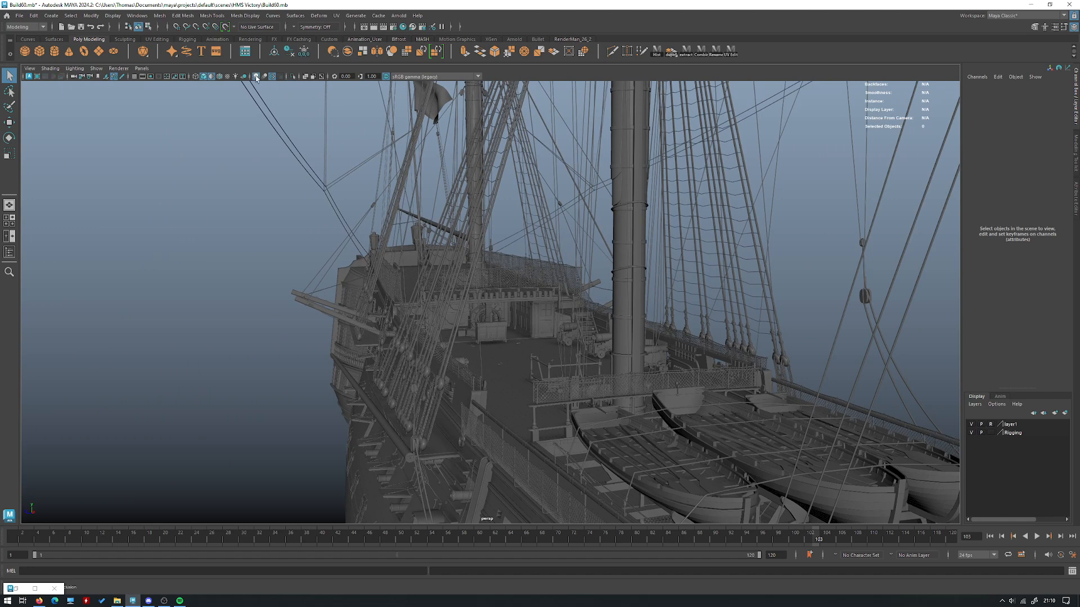
pyautogui.keyDown('alt'); pyautogui.moveTo(507, 331); pyautogui.dragTo(548, 325, button='right'); pyautogui.keyUp('alt')
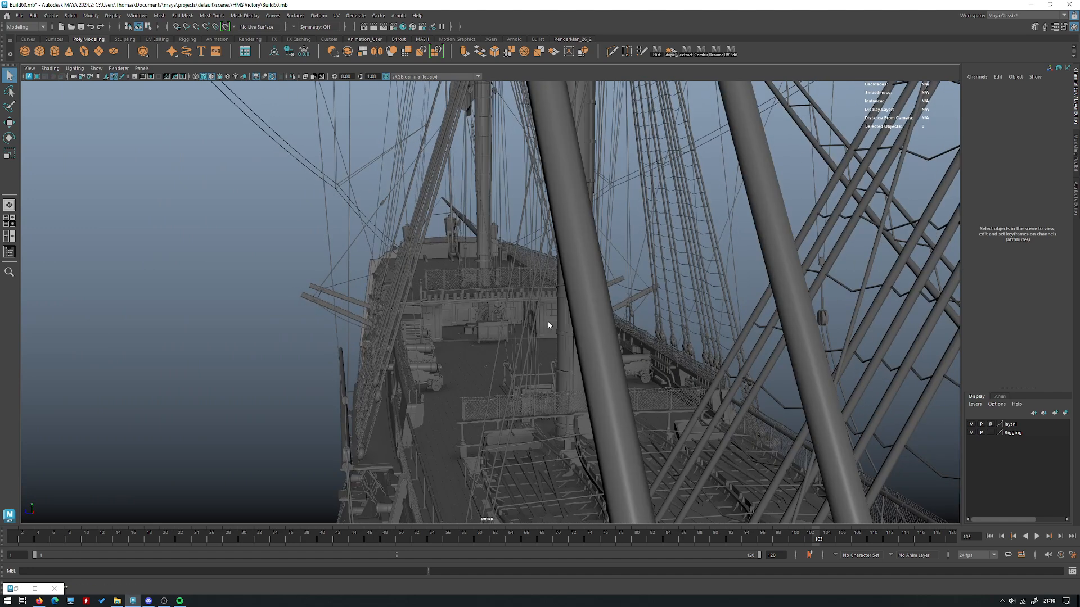
# Switch to Firefox, close the enlarged cross-section photo, browse the related pins and open the USS Syren museum-quality model pin
pyautogui.click(39, 600)
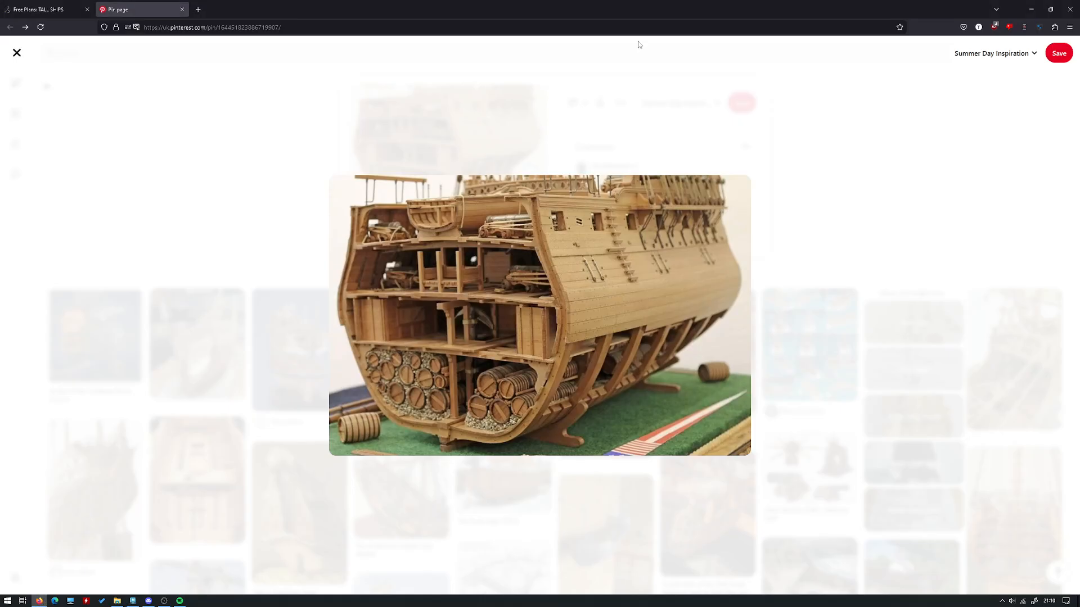
pyautogui.click(17, 54)
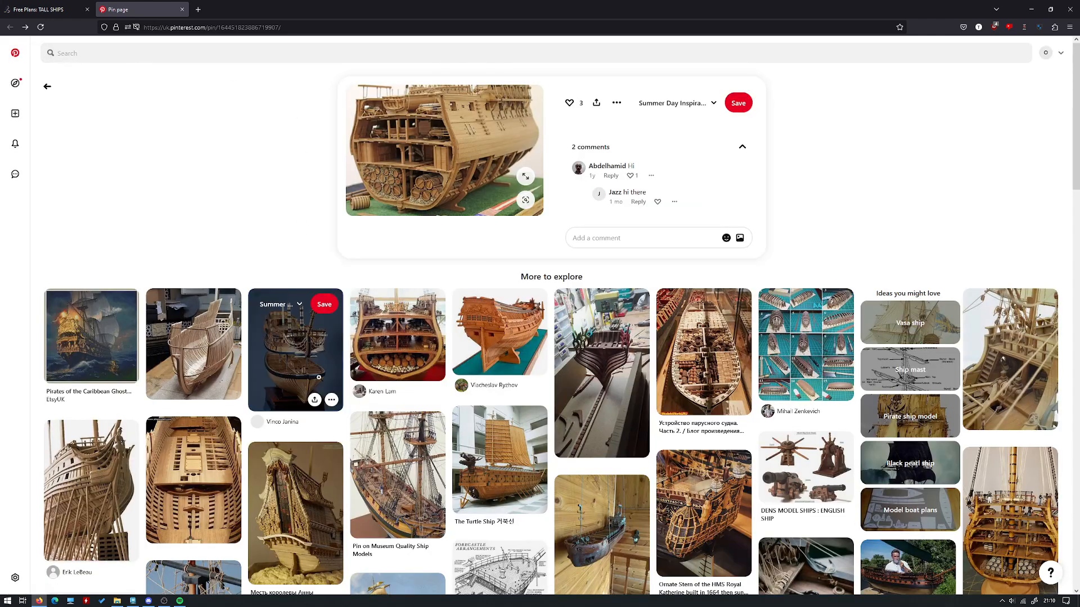
pyautogui.scroll(-3, 741, 372)
pyautogui.scroll(-5, 740, 373)
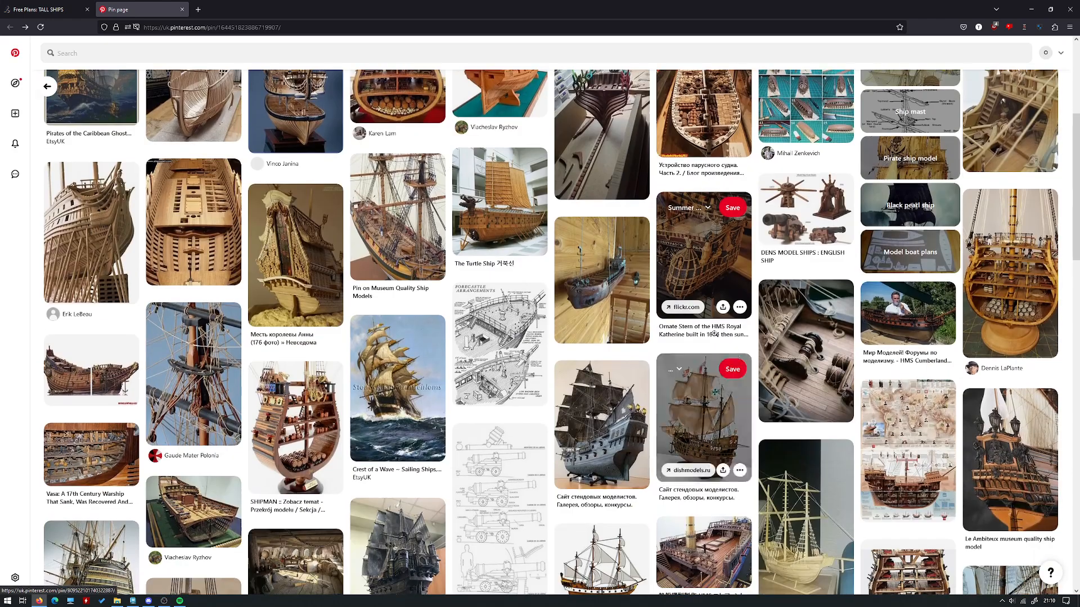
pyautogui.scroll(4, 285, 310)
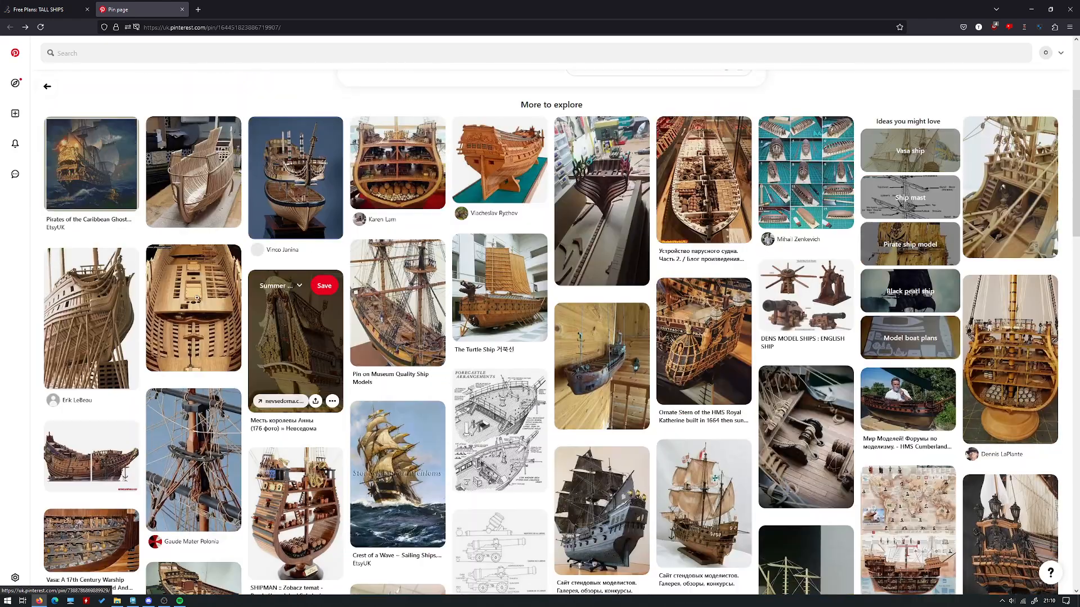
pyautogui.click(403, 318)
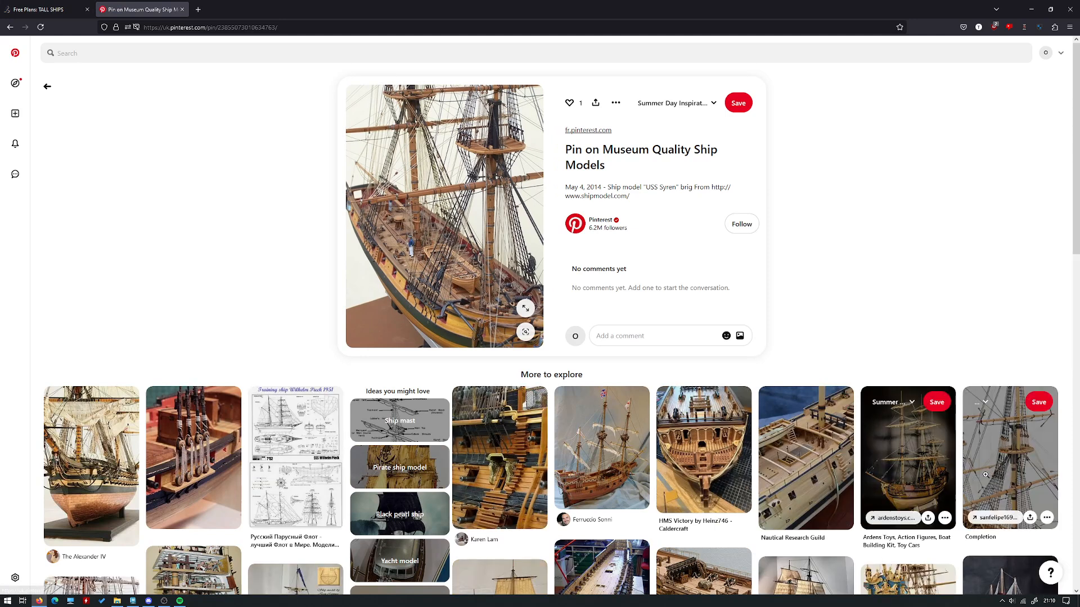
# Open the Caldercraft HMS Victory pin, follow related Nautical Research Guild pins to the Confederacy stern view, and browse its suggestions
pyautogui.click(709, 452)
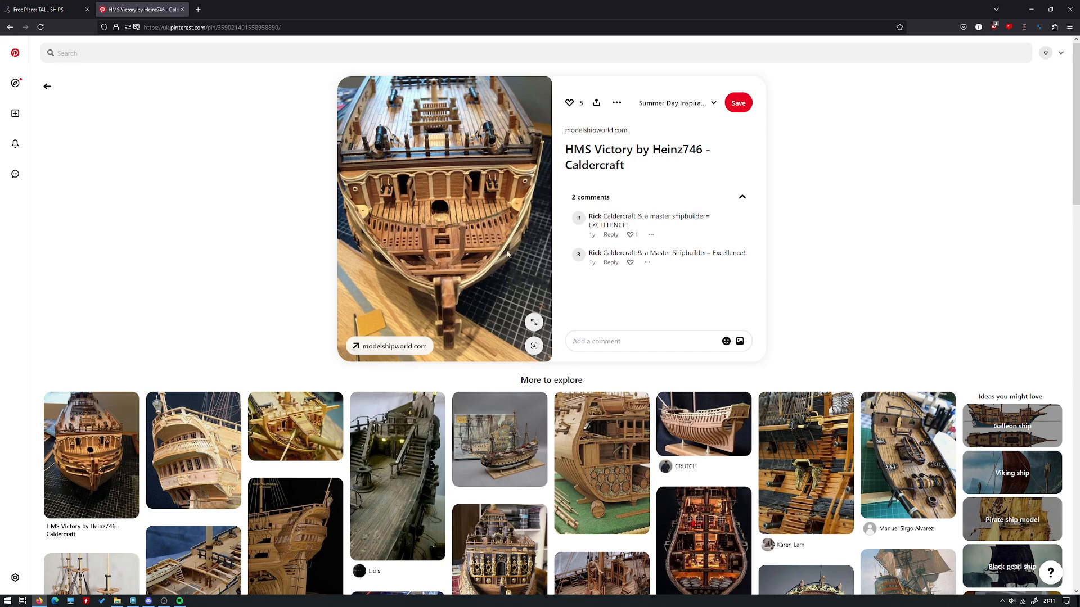
pyautogui.scroll(-2, 312, 265)
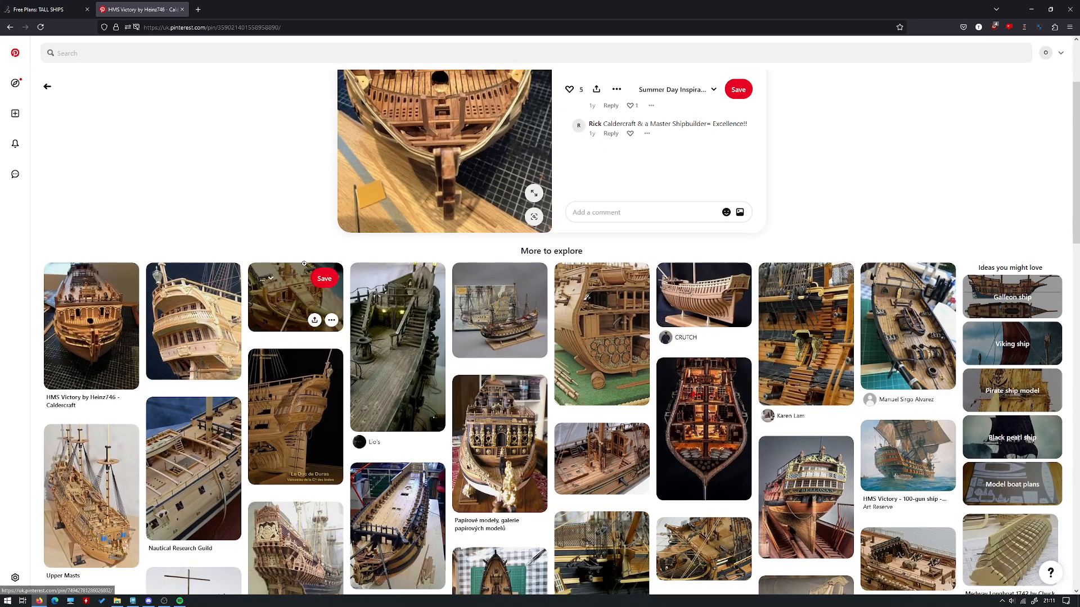
pyautogui.click(200, 478)
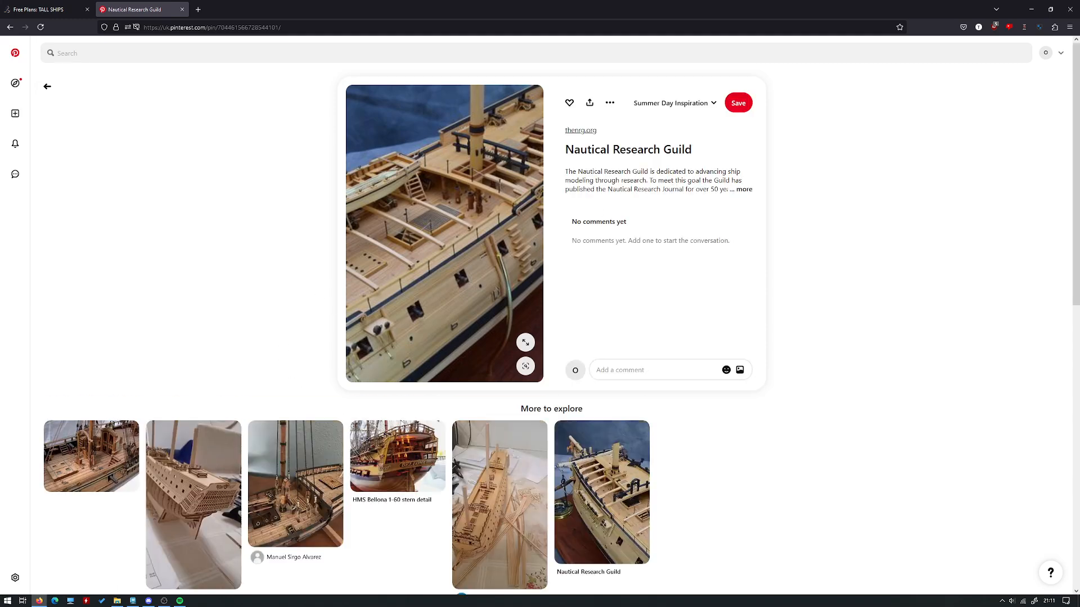
pyautogui.click(598, 499)
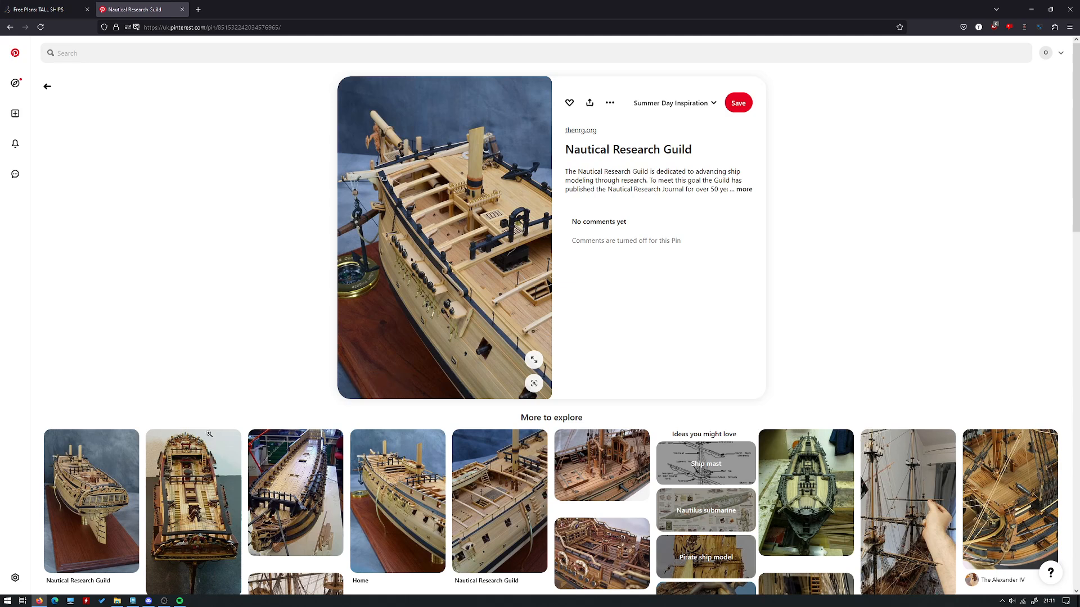
pyautogui.moveTo(194, 494)
pyautogui.click(112, 506)
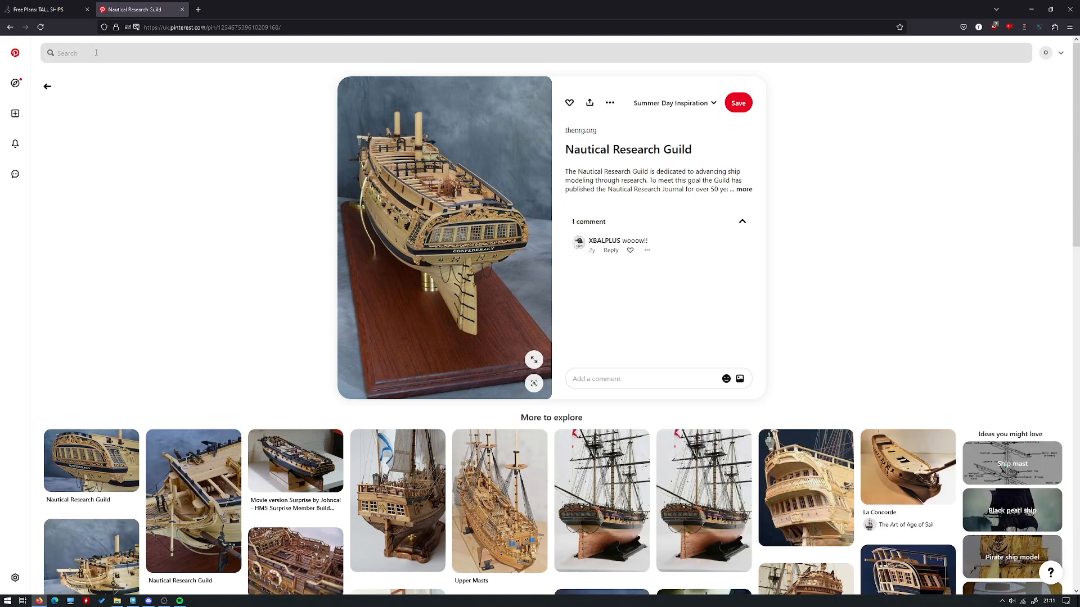
pyautogui.scroll(-3, 315, 168)
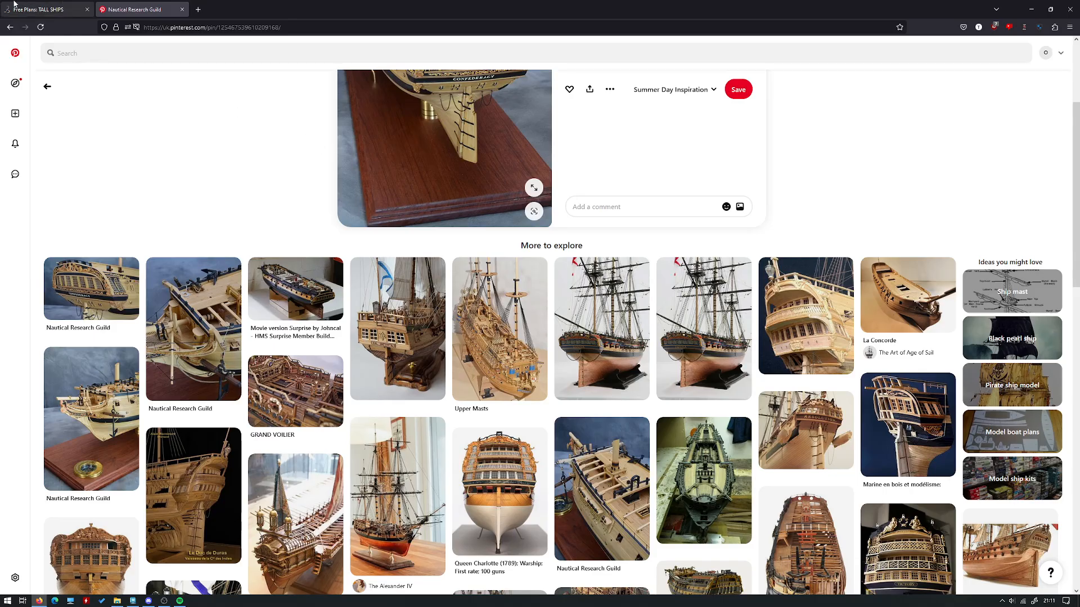
# Switch to the Free Plans: TALL SHIPS page and browse the frigate plans through to the end of the list
pyautogui.click(45, 9)
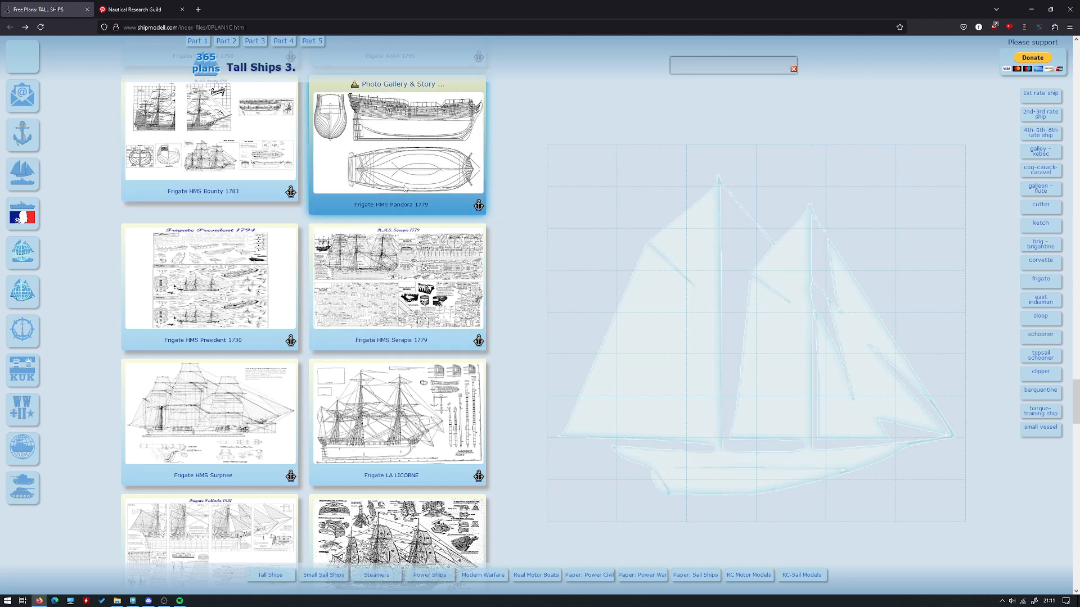
pyautogui.scroll(-3, 423, 374)
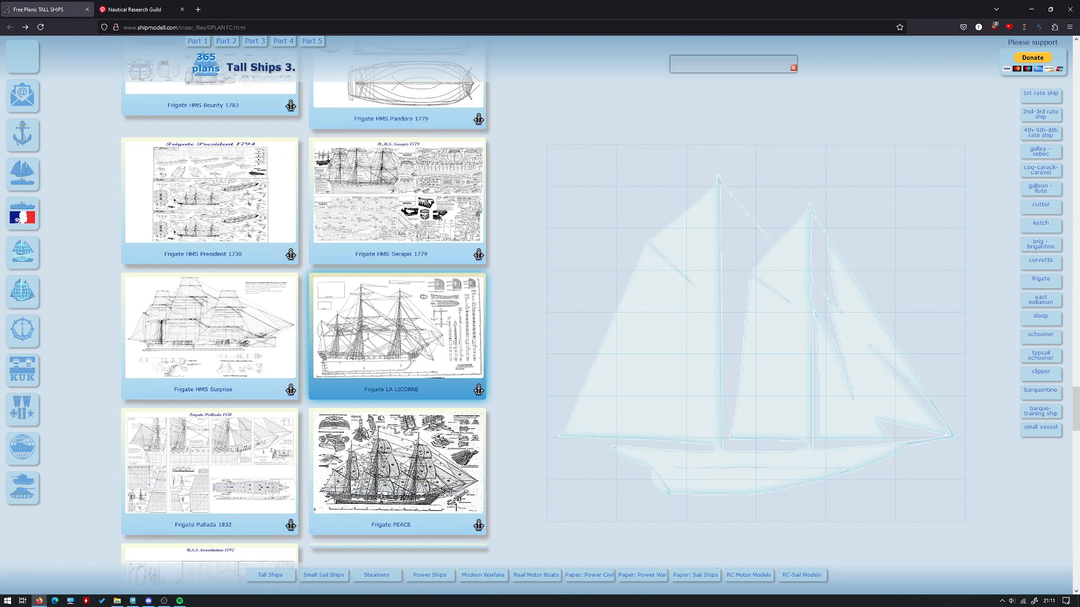
pyautogui.scroll(5, 343, 319)
pyautogui.scroll(3, 344, 319)
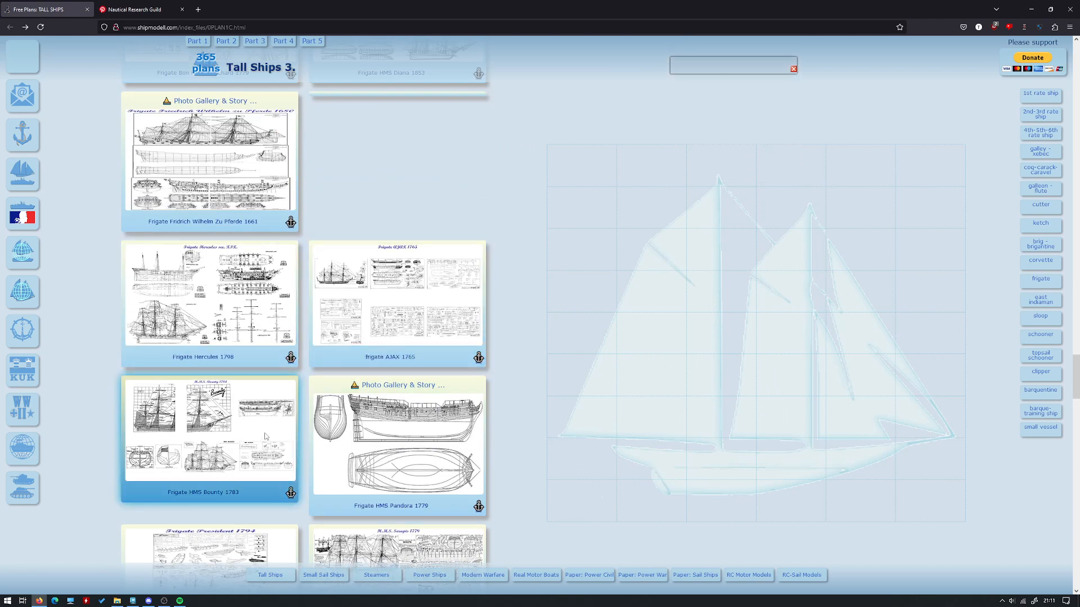
pyautogui.scroll(-15, 423, 360)
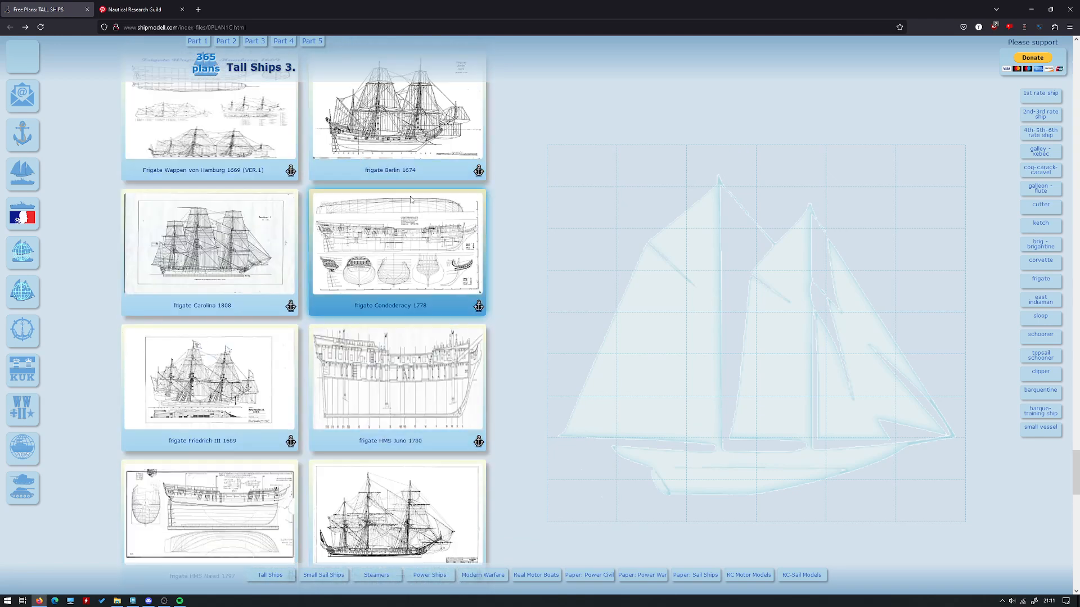
pyautogui.scroll(-3, 393, 330)
pyautogui.scroll(-8, 394, 330)
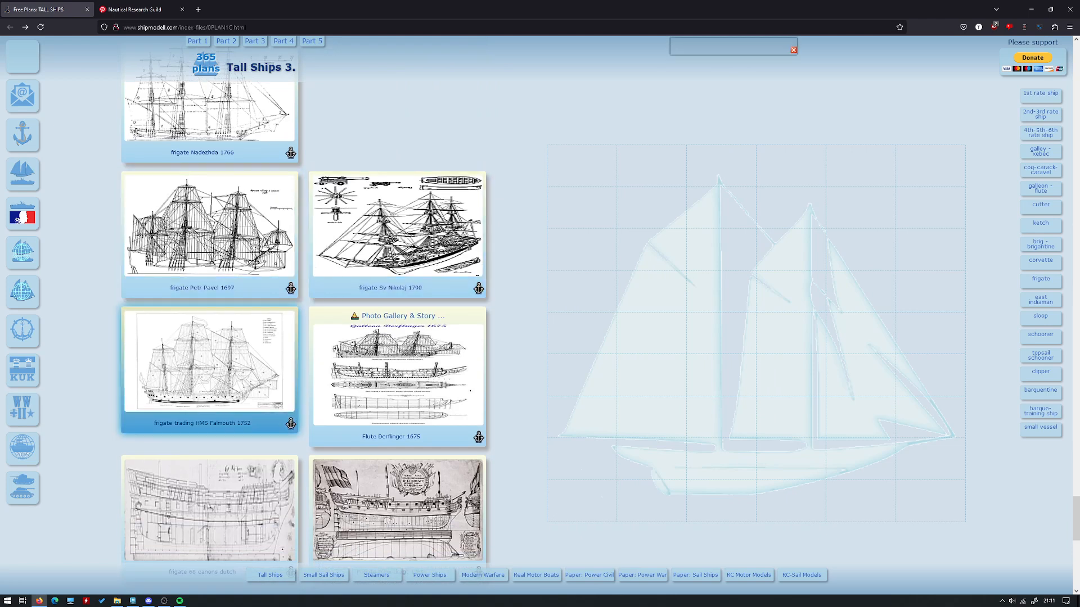
pyautogui.scroll(-5, 302, 315)
pyautogui.scroll(-5, 302, 315)
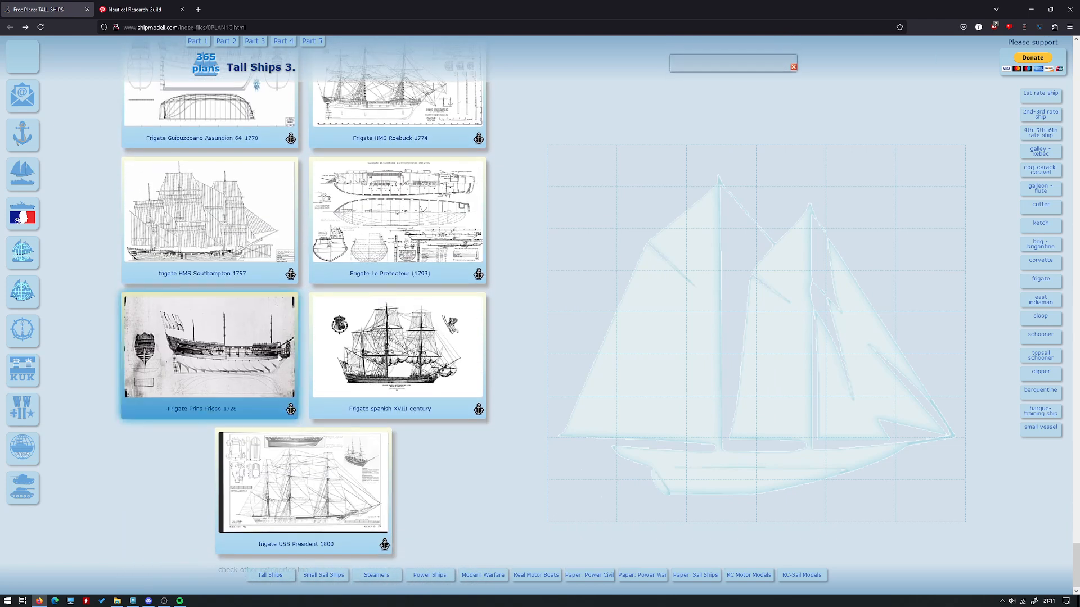
# Go back to the Frigate HMS Serapis 1779 plan, open its archive on Google Drive, and dismiss the download support page
pyautogui.scroll(5, 280, 356)
pyautogui.scroll(5, 277, 358)
pyautogui.scroll(10, 276, 348)
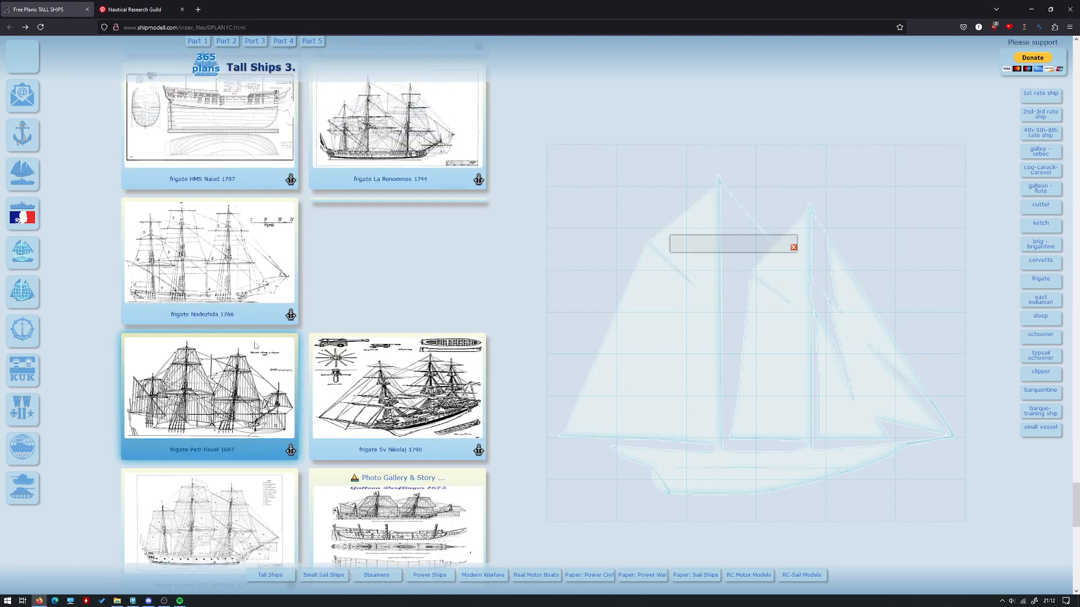
pyautogui.scroll(8, 270, 319)
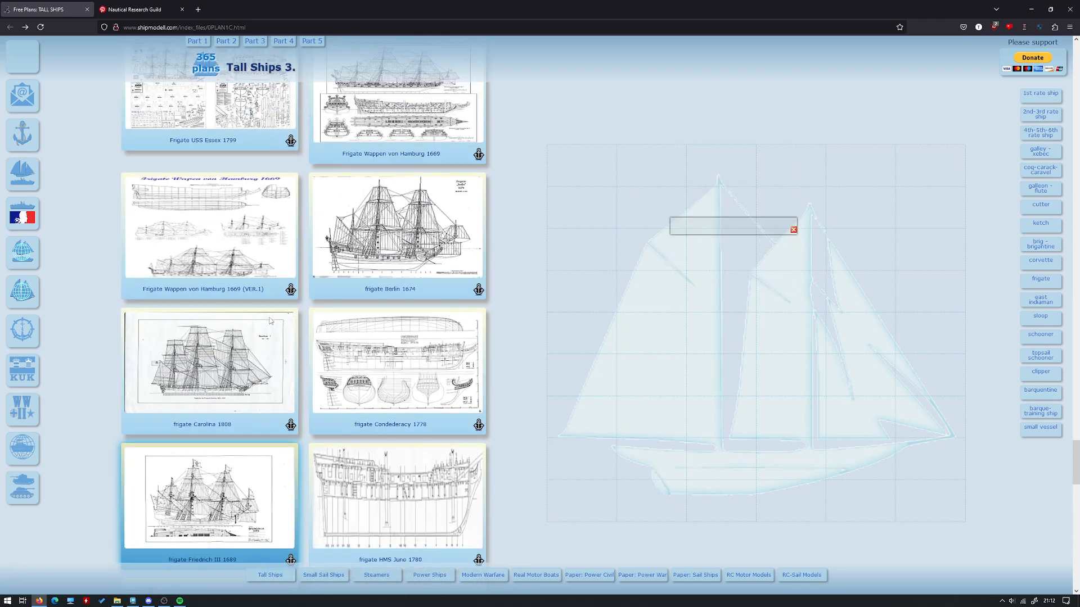
pyautogui.scroll(8, 270, 321)
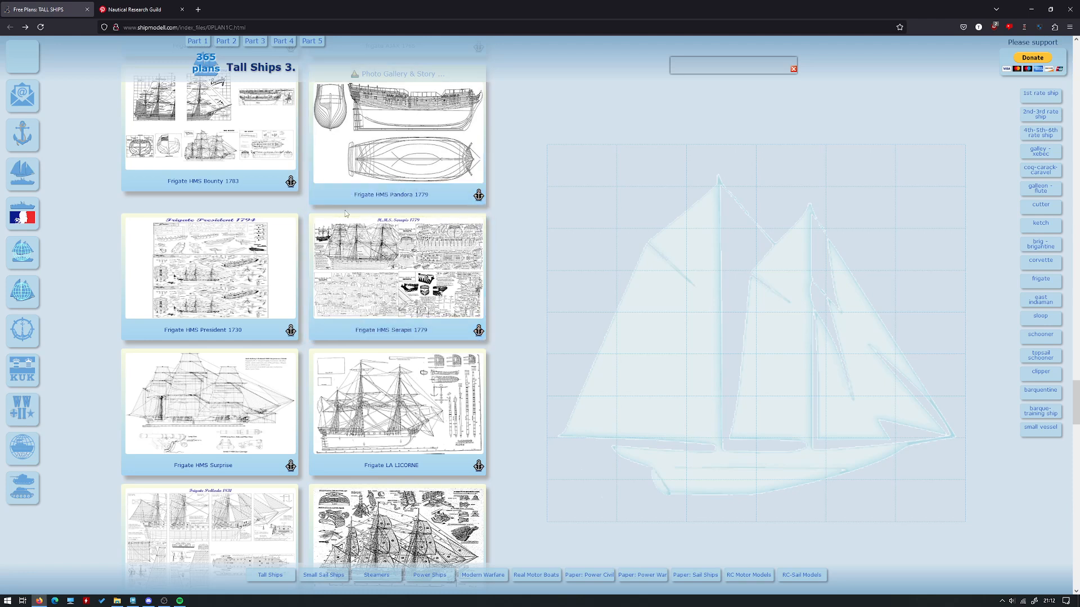
pyautogui.scroll(2, 388, 315)
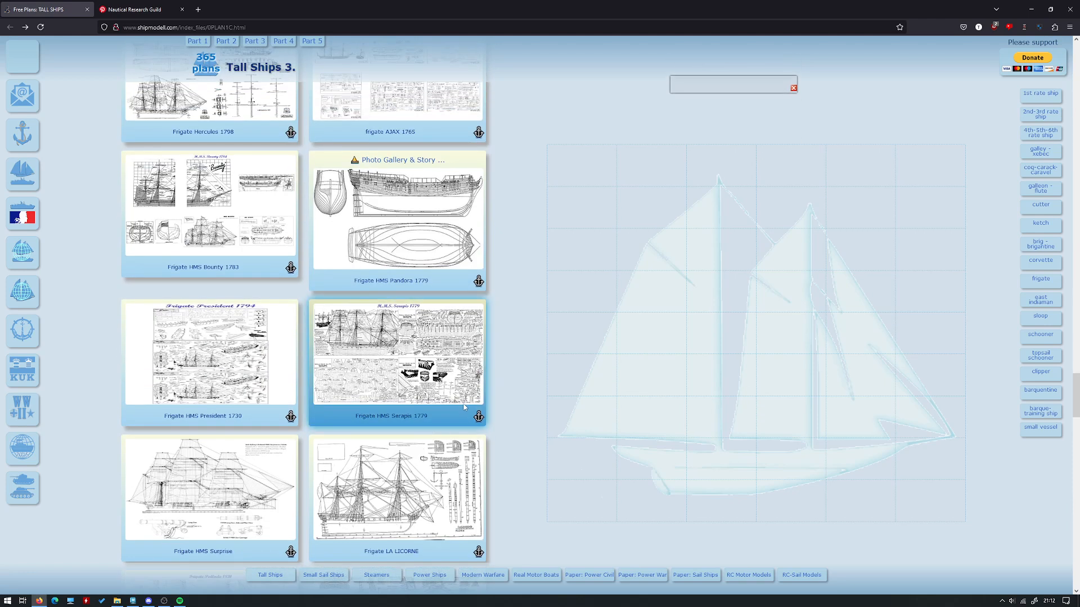
pyautogui.moveTo(358, 416); pyautogui.dragTo(426, 416)
pyautogui.click(433, 426)
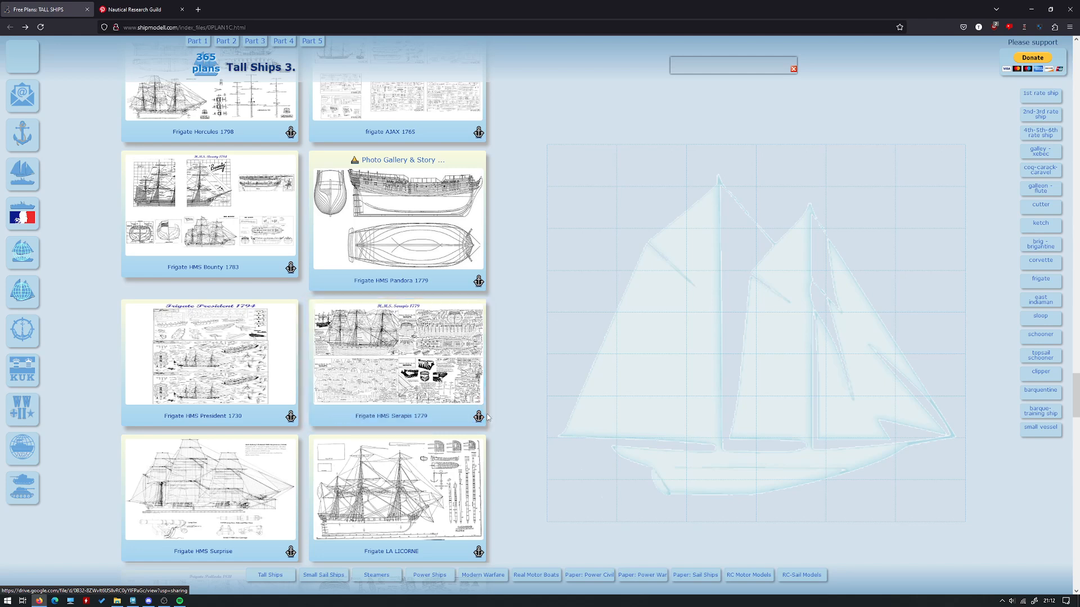
pyautogui.click(478, 417)
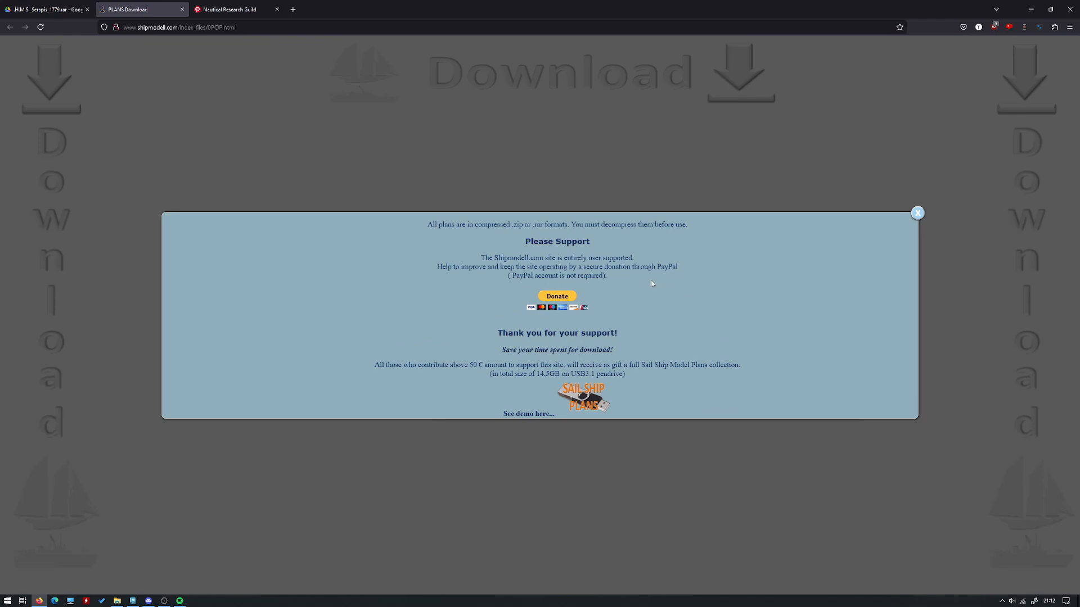
pyautogui.click(917, 214)
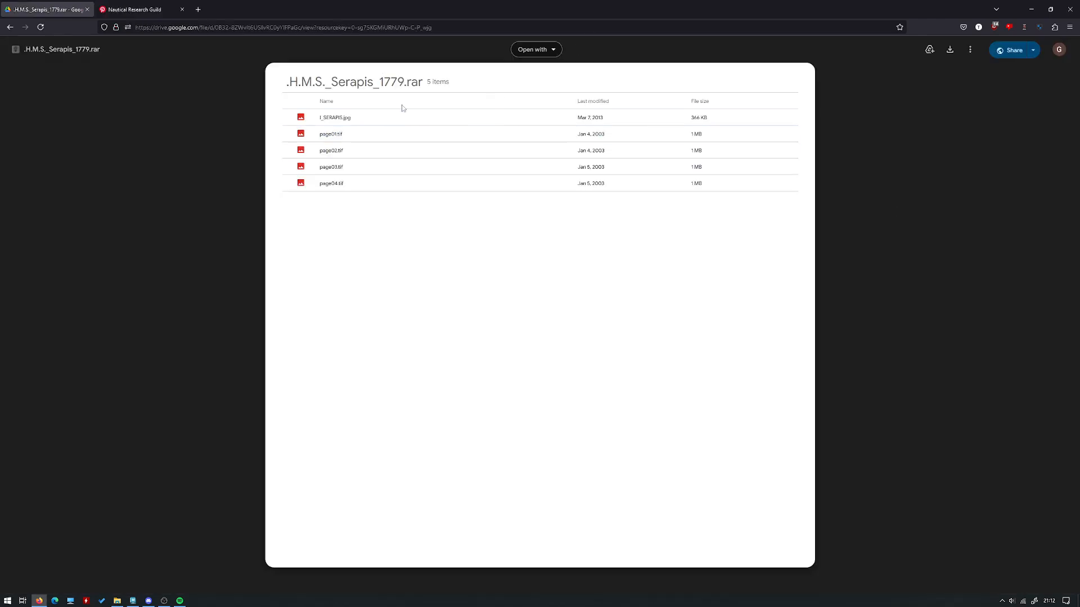
# Minimize Firefox, open the Blueprints folder inside the ship project's Ref folder in File Explorer, and open the I_SERAPIS overview image
pyautogui.click(1032, 7)
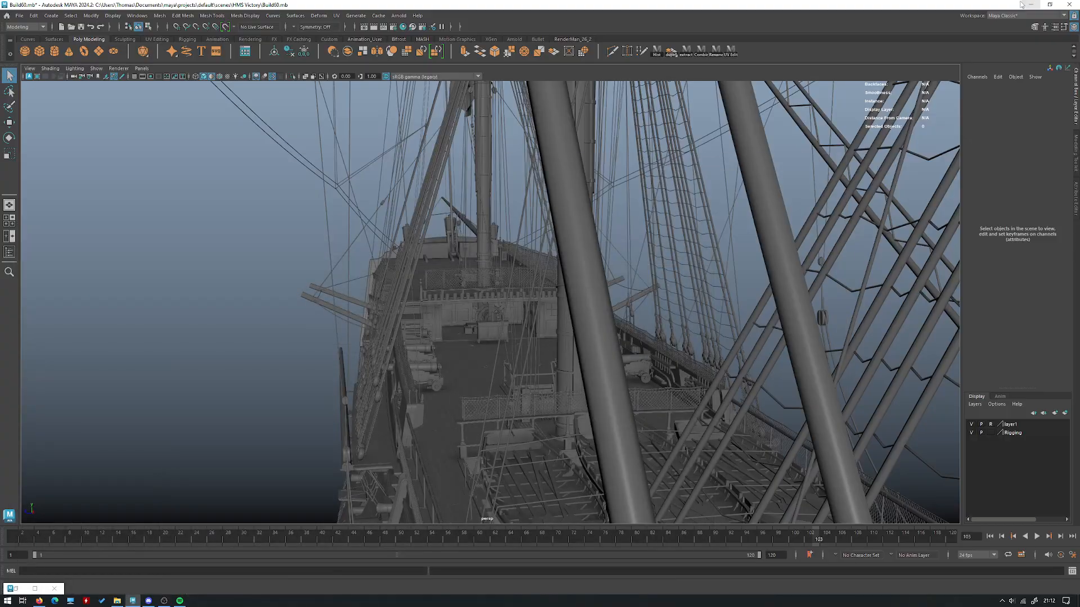
pyautogui.click(117, 601)
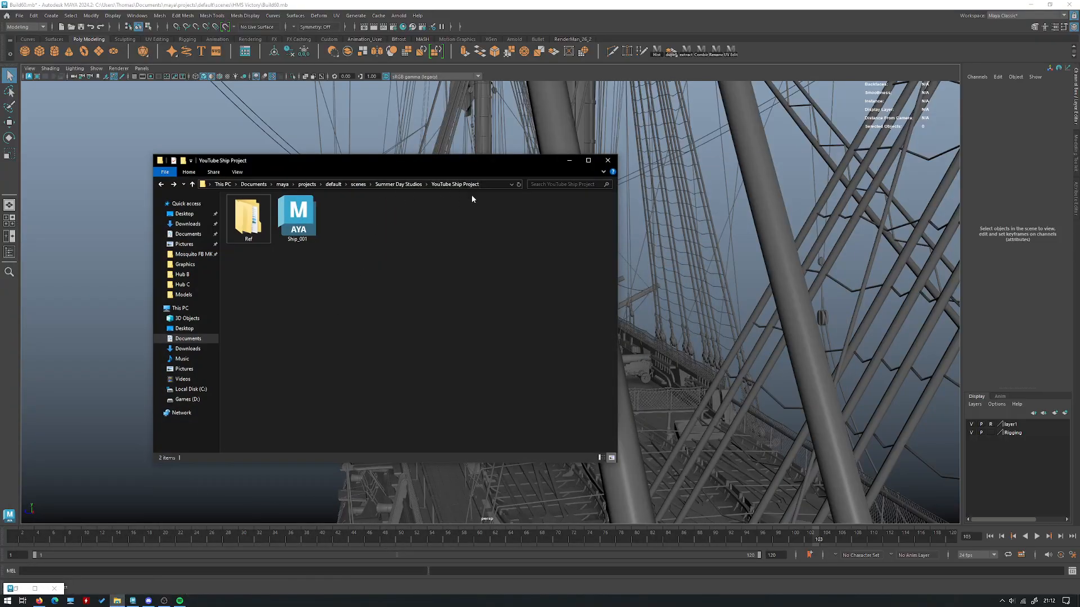
pyautogui.doubleClick(256, 231)
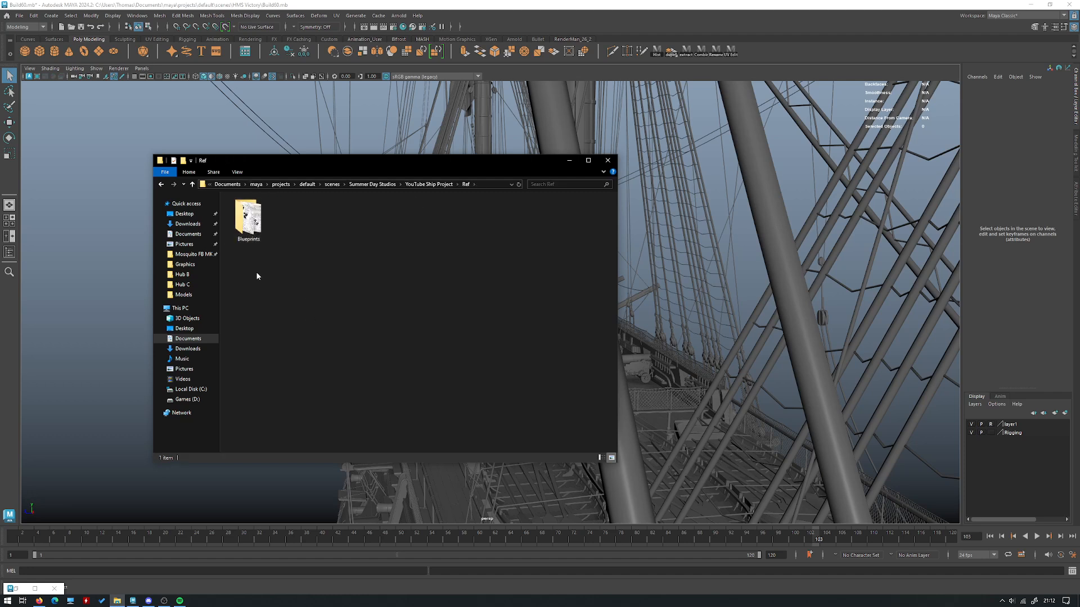
pyautogui.doubleClick(254, 216)
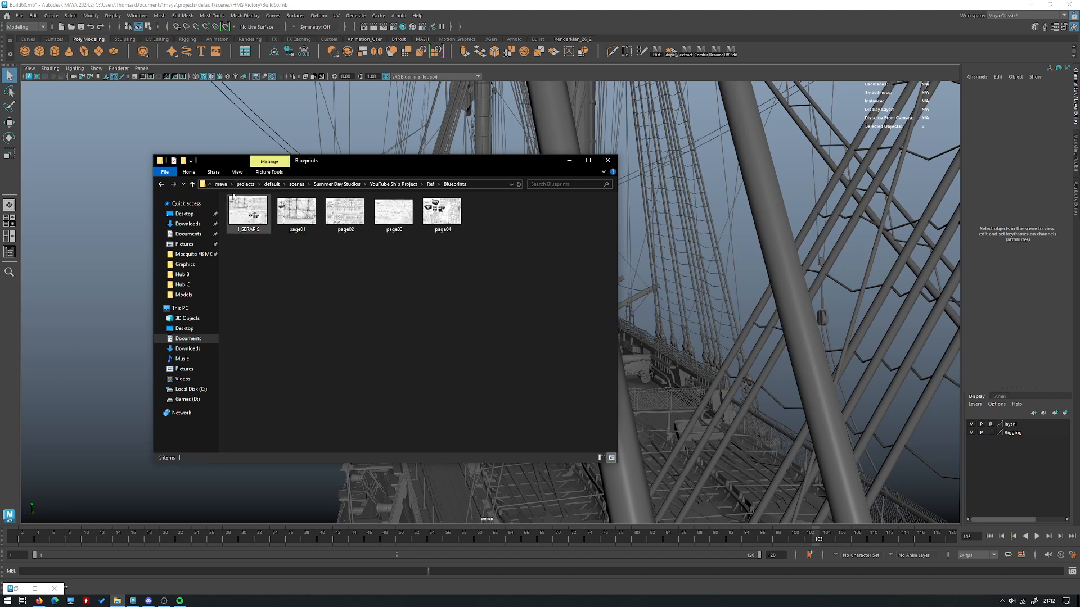
pyautogui.doubleClick(250, 213)
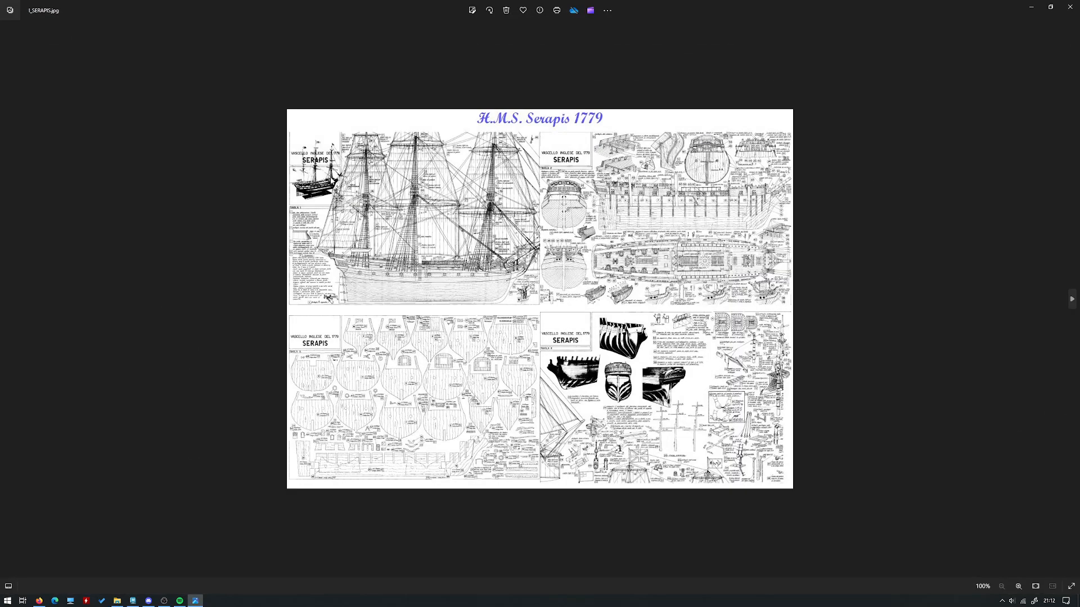
# Examine the Serapis overview, page01 and page02 blueprints, including the hull planking in the page01 side view up close
pyautogui.scroll(3, 491, 313)
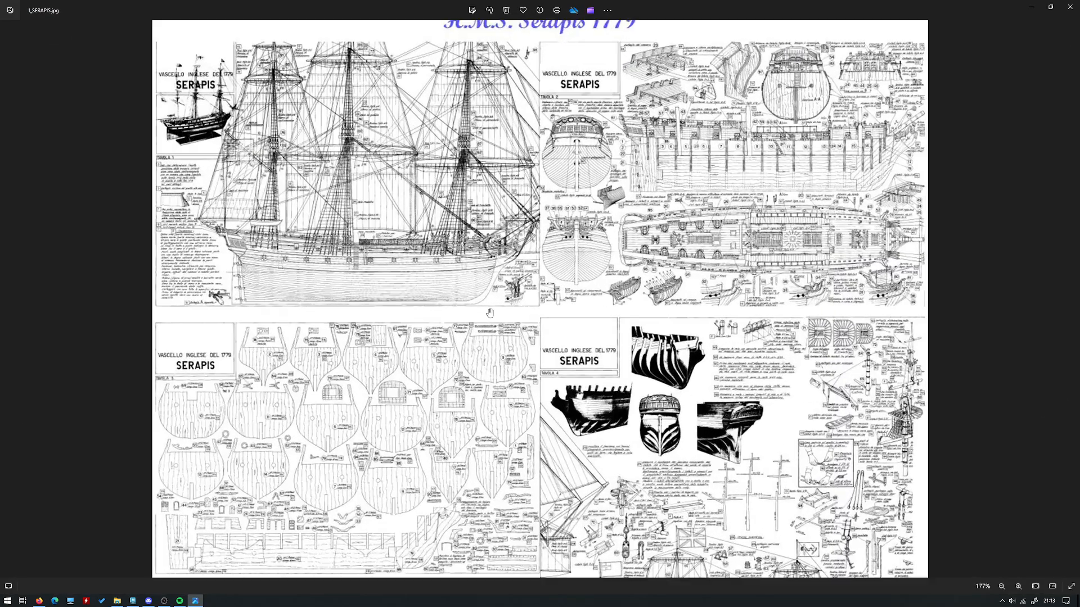
pyautogui.scroll(-3, 473, 298)
pyautogui.press('Right')
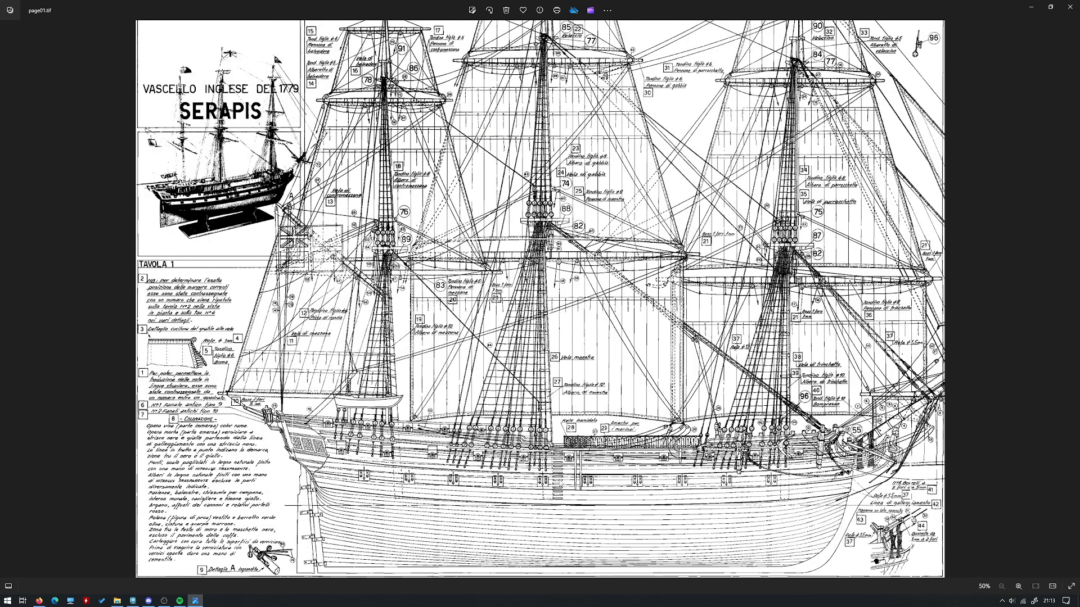
pyautogui.press('Right')
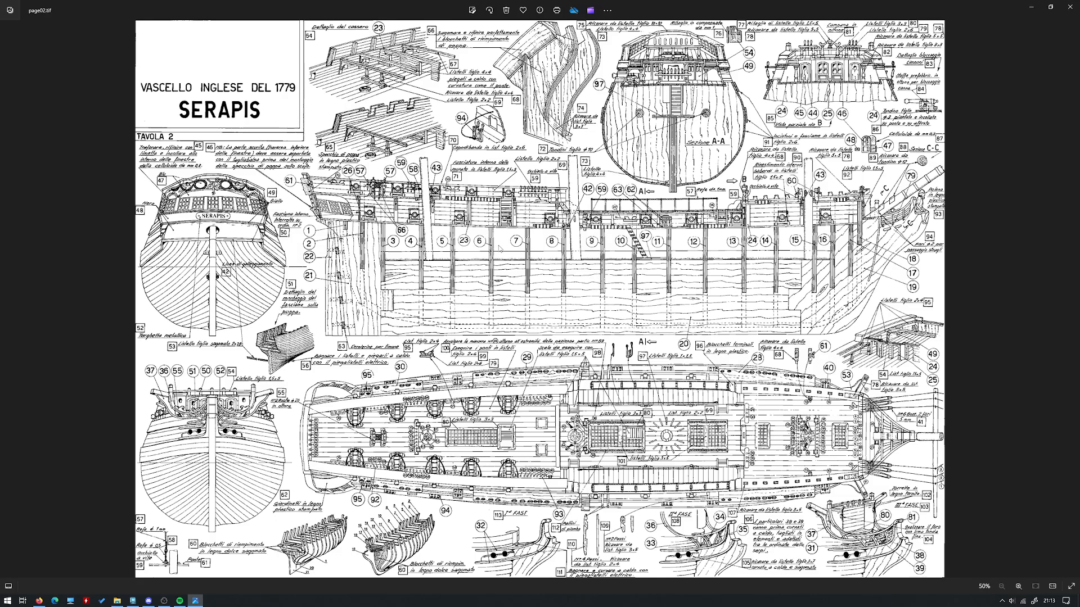
pyautogui.press('Left')
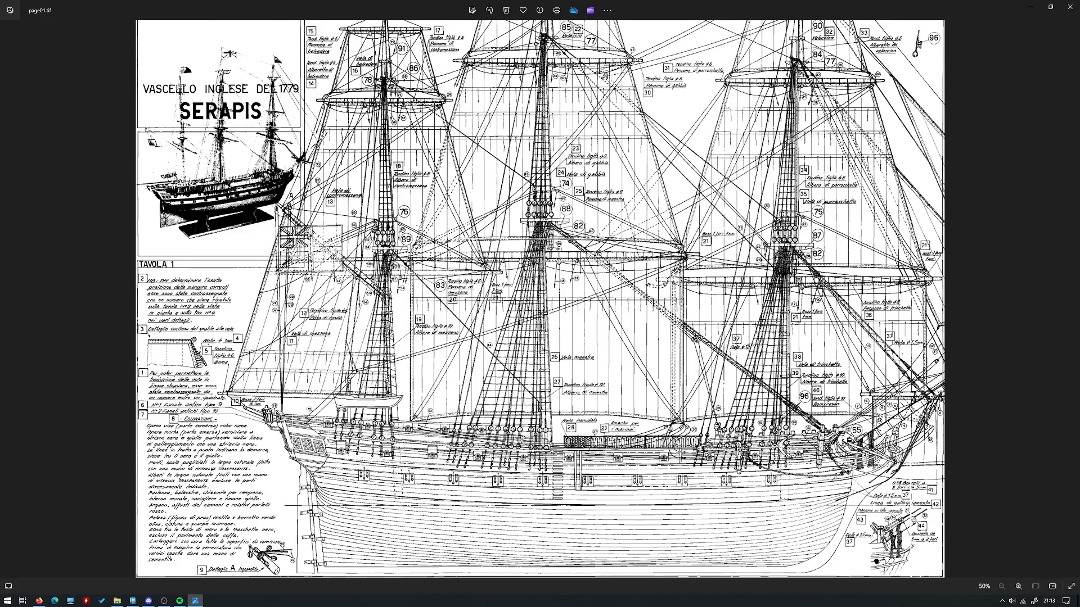
pyautogui.scroll(4, 563, 527)
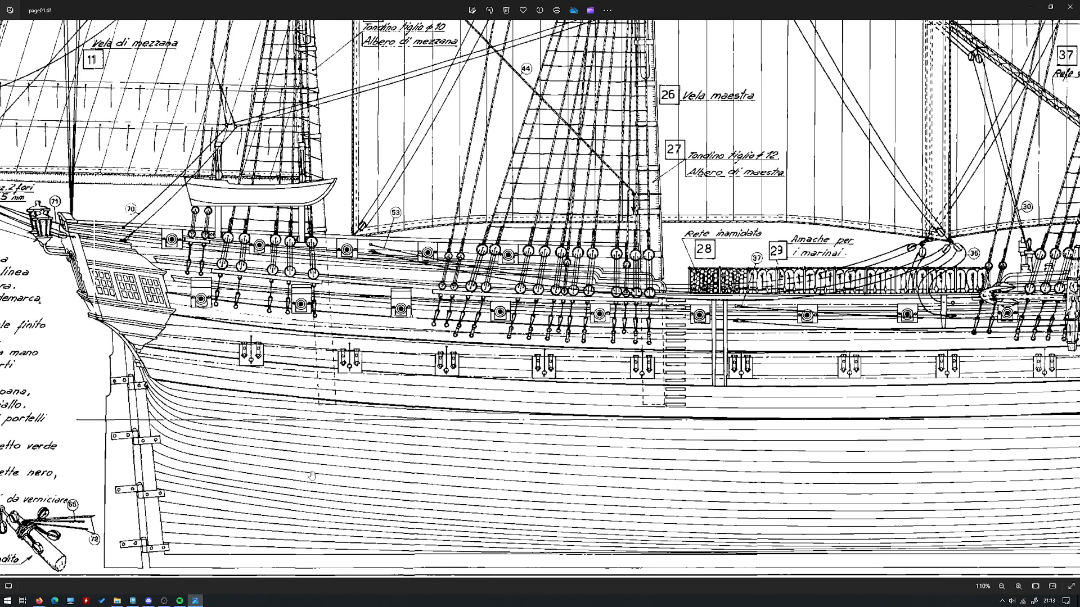
# Switch to Maya, view the HMS Victory hull from the side and below, and select single lower-hull planks to inspect their run
pyautogui.click(133, 600)
pyautogui.keyDown('alt'); pyautogui.moveTo(402, 424); pyautogui.dragTo(472, 410); pyautogui.keyUp('alt')
pyautogui.scroll(-4, 472, 410)
pyautogui.keyDown('alt'); pyautogui.moveTo(472, 410); pyautogui.dragTo(396, 366, button='middle'); pyautogui.keyUp('alt')
pyautogui.keyDown('alt'); pyautogui.moveTo(397, 365); pyautogui.dragTo(419, 360); pyautogui.keyUp('alt')
pyautogui.click(416, 357)
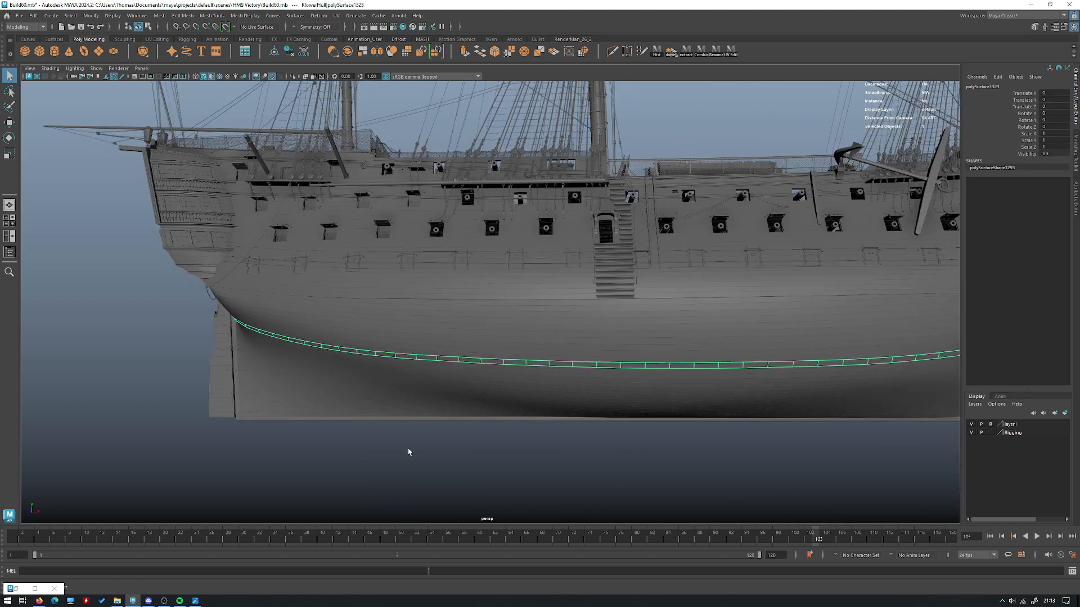
pyautogui.keyDown('alt'); pyautogui.moveTo(409, 452); pyautogui.dragTo(481, 317); pyautogui.keyUp('alt')
pyautogui.keyDown('alt'); pyautogui.moveTo(498, 372); pyautogui.dragTo(579, 371); pyautogui.keyUp('alt')
pyautogui.click(622, 299)
pyautogui.keyDown('alt'); pyautogui.moveTo(622, 298); pyautogui.dragTo(528, 324); pyautogui.keyUp('alt')
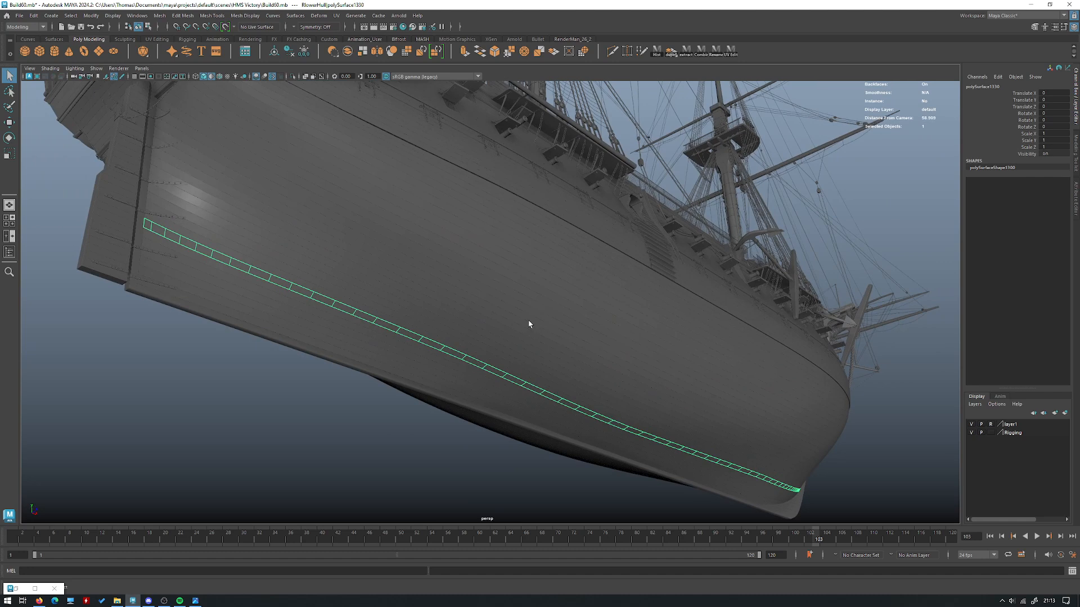
# Select further hull planks one after another, ending with the strip just below the boarding steps, to inspect the individual planking
pyautogui.keyDown('alt'); pyautogui.moveTo(502, 298); pyautogui.dragTo(494, 326); pyautogui.keyUp('alt')
pyautogui.click(489, 275)
pyautogui.keyDown('alt'); pyautogui.moveTo(490, 275); pyautogui.dragTo(460, 356); pyautogui.keyUp('alt')
pyautogui.click(468, 355)
pyautogui.click(467, 347)
pyautogui.click(467, 342)
pyautogui.keyDown('alt'); pyautogui.moveTo(448, 358); pyautogui.dragTo(471, 336); pyautogui.keyUp('alt')
pyautogui.click(474, 332)
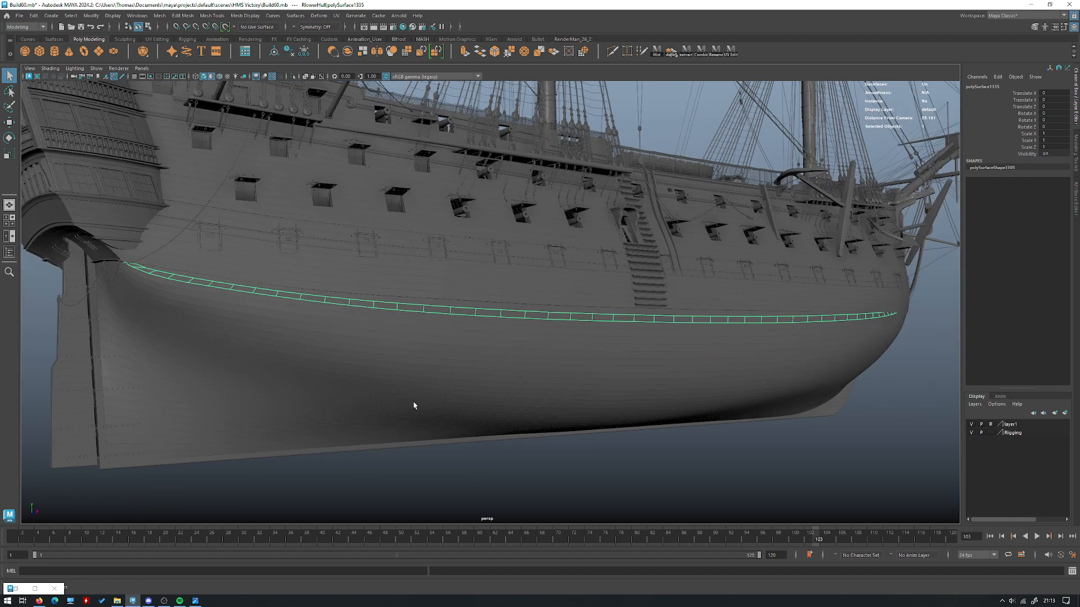
# Inspect the selected plank's curvature from below and from the side, clear the selection, and view the hull's full planked side
pyautogui.keyDown('alt'); pyautogui.moveTo(470, 279); pyautogui.dragTo(595, 287); pyautogui.keyUp('alt')
pyautogui.keyDown('alt'); pyautogui.moveTo(544, 261); pyautogui.dragTo(475, 284); pyautogui.keyUp('alt')
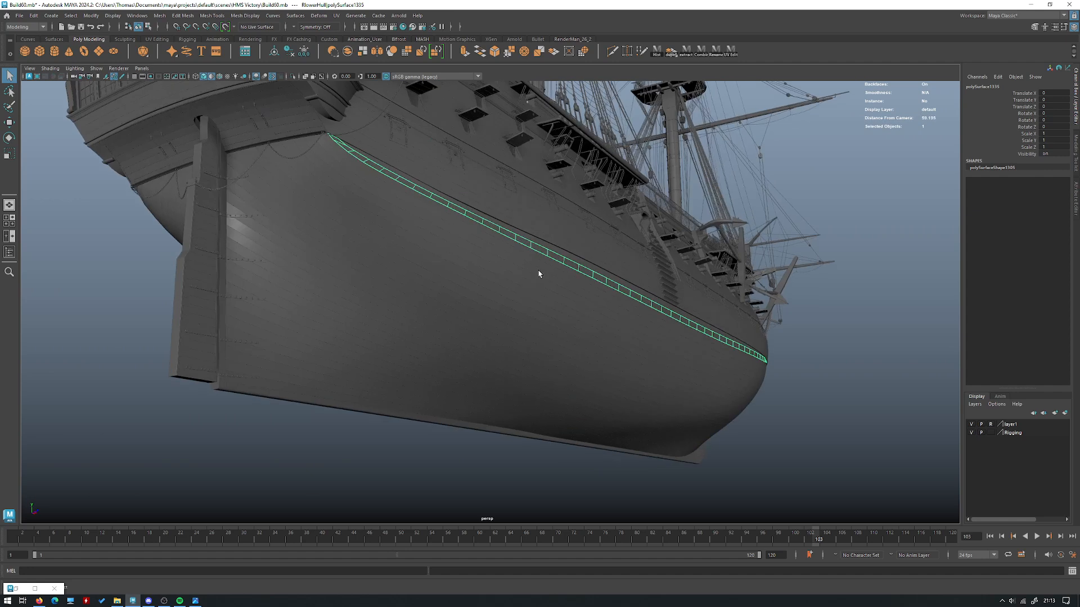
pyautogui.keyDown('alt'); pyautogui.moveTo(451, 241); pyautogui.dragTo(410, 363); pyautogui.keyUp('alt')
pyautogui.keyDown('alt'); pyautogui.moveTo(362, 414); pyautogui.dragTo(424, 447); pyautogui.keyUp('alt')
pyautogui.click(362, 491)
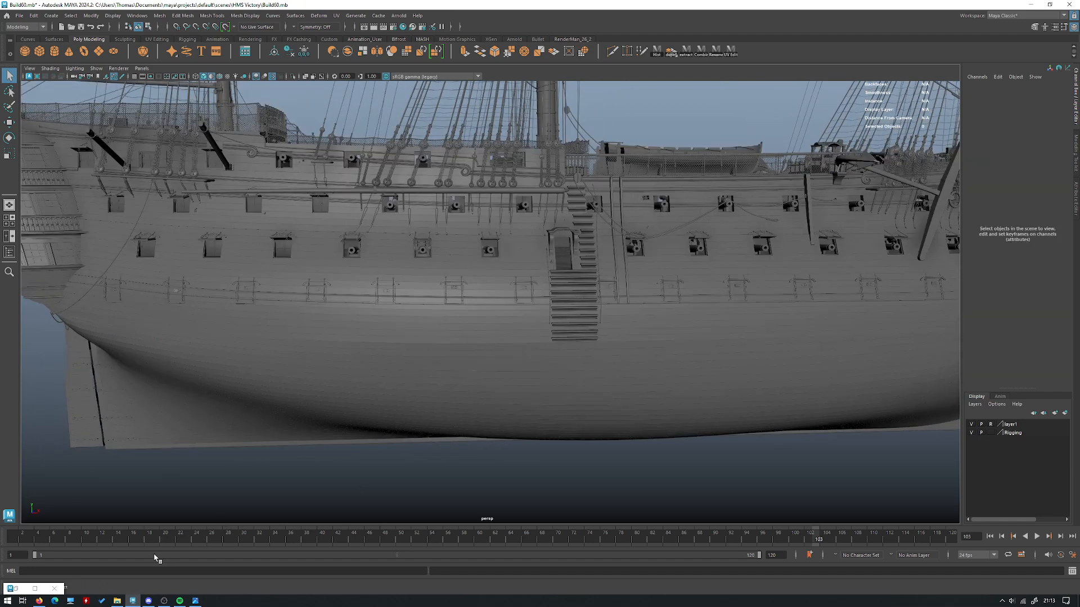
pyautogui.keyDown('alt'); pyautogui.moveTo(498, 395); pyautogui.dragTo(493, 187); pyautogui.keyUp('alt')
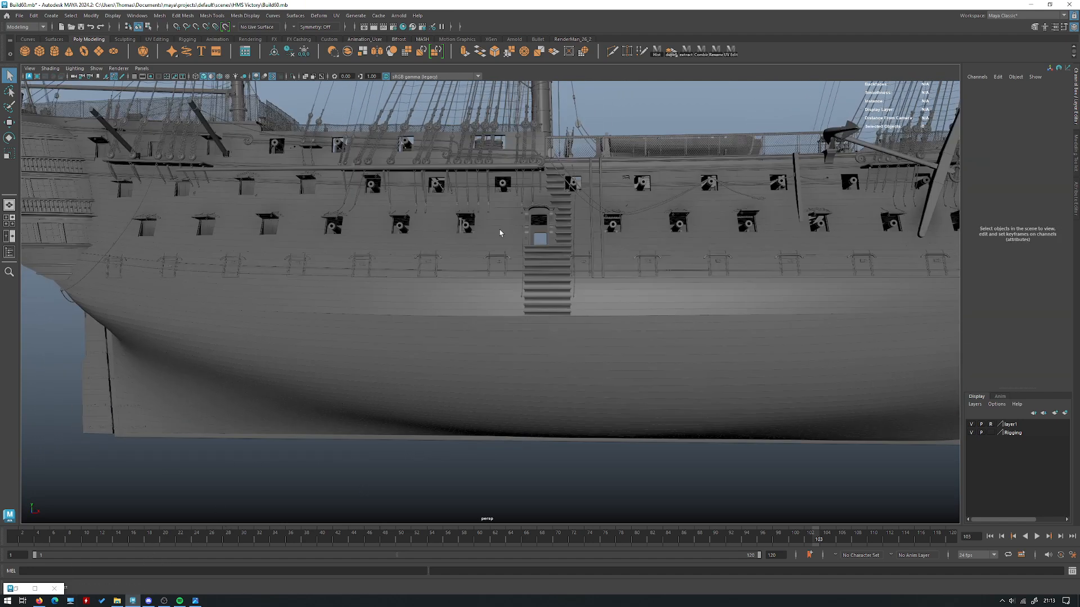
pyautogui.keyDown('alt'); pyautogui.moveTo(551, 316); pyautogui.dragTo(414, 413); pyautogui.keyUp('alt')
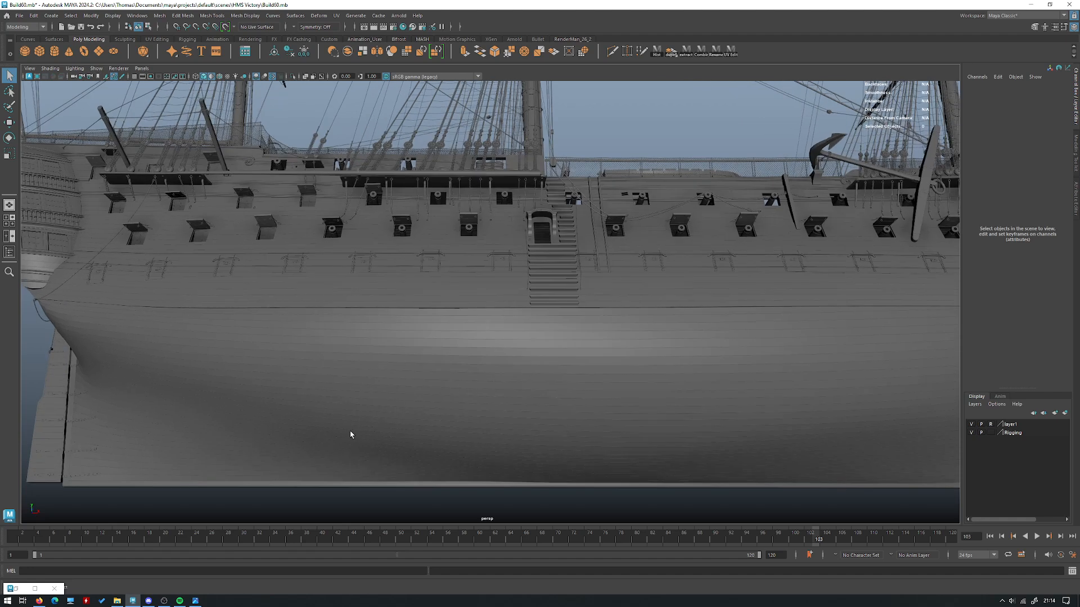
# Reopen the Serapis blueprints in Photos, review page01 and page02, and minimize the image and folder windows to return to Maya
pyautogui.click(117, 601)
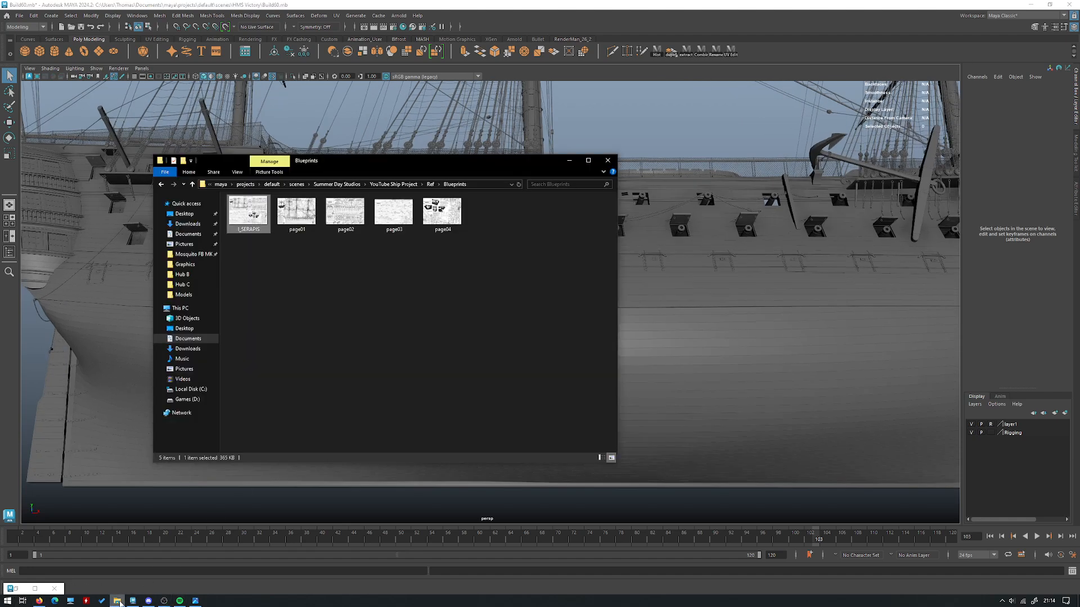
pyautogui.click(194, 601)
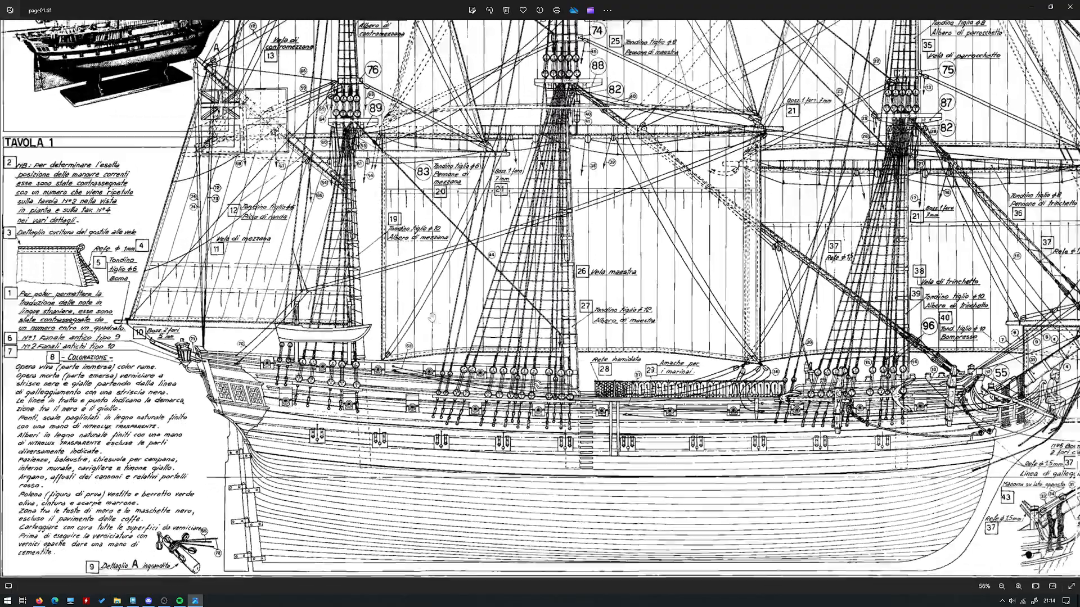
pyautogui.press('Right')
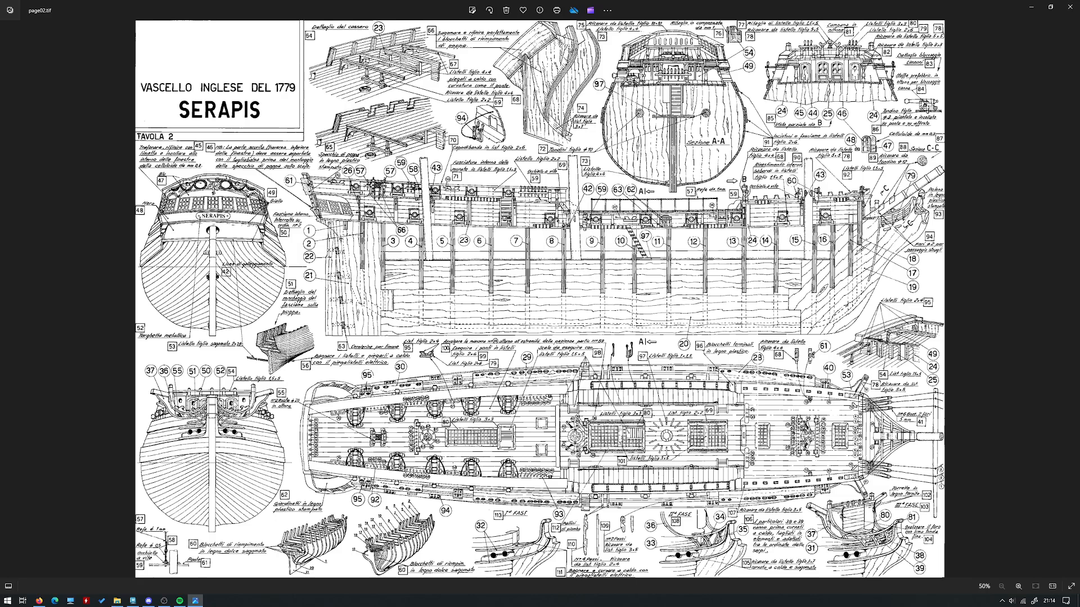
pyautogui.press('Left')
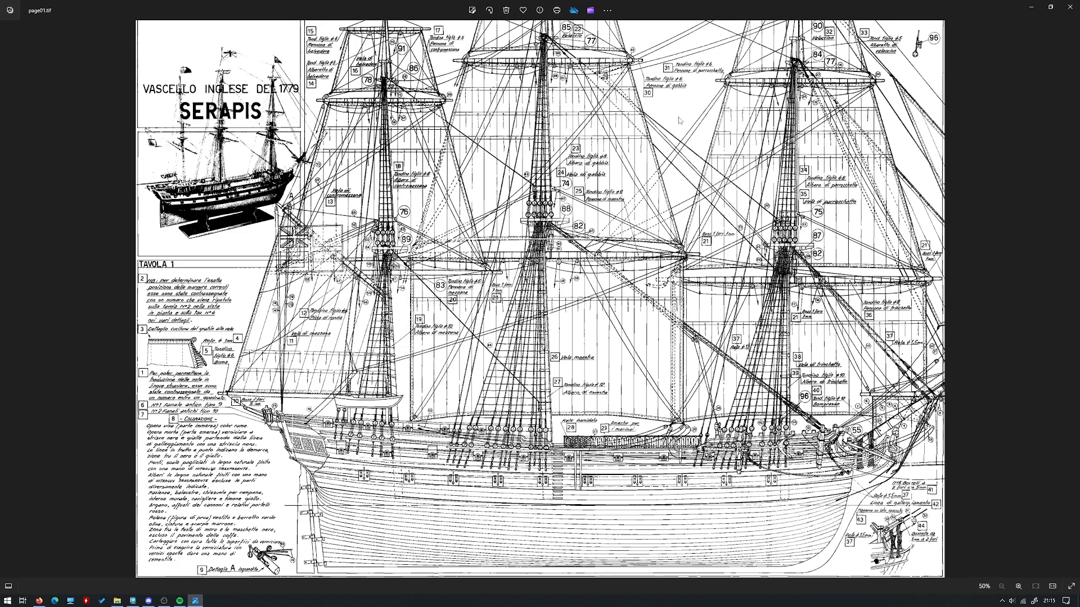
pyautogui.click(1030, 7)
pyautogui.click(548, 234)
pyautogui.click(569, 160)
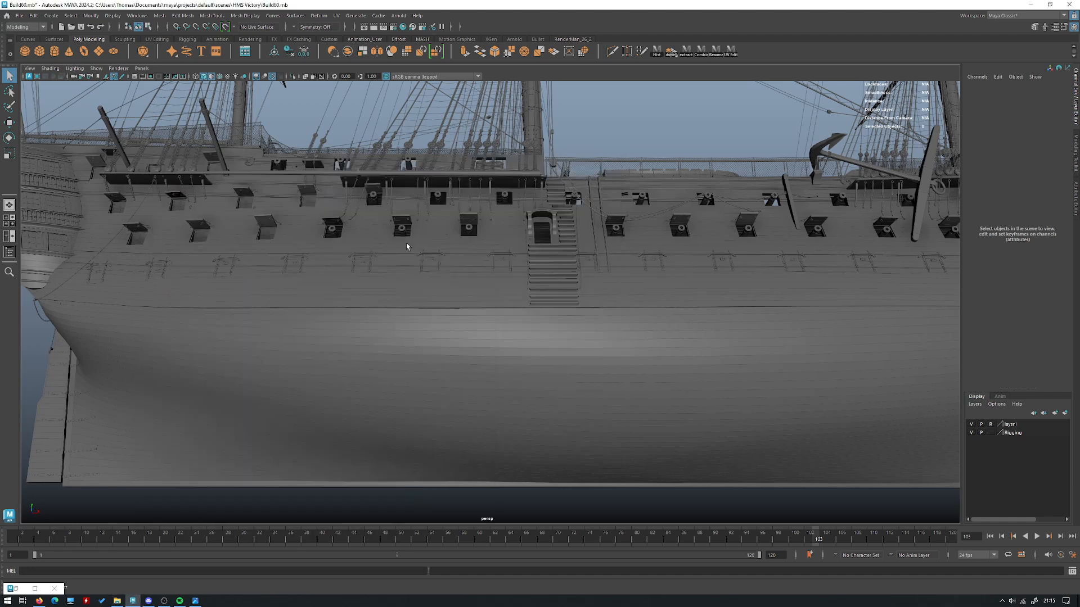
# Examine the HMS Victory's hull side, its upper deck with the boats, and the ship's full side profile
pyautogui.scroll(-3, 378, 234)
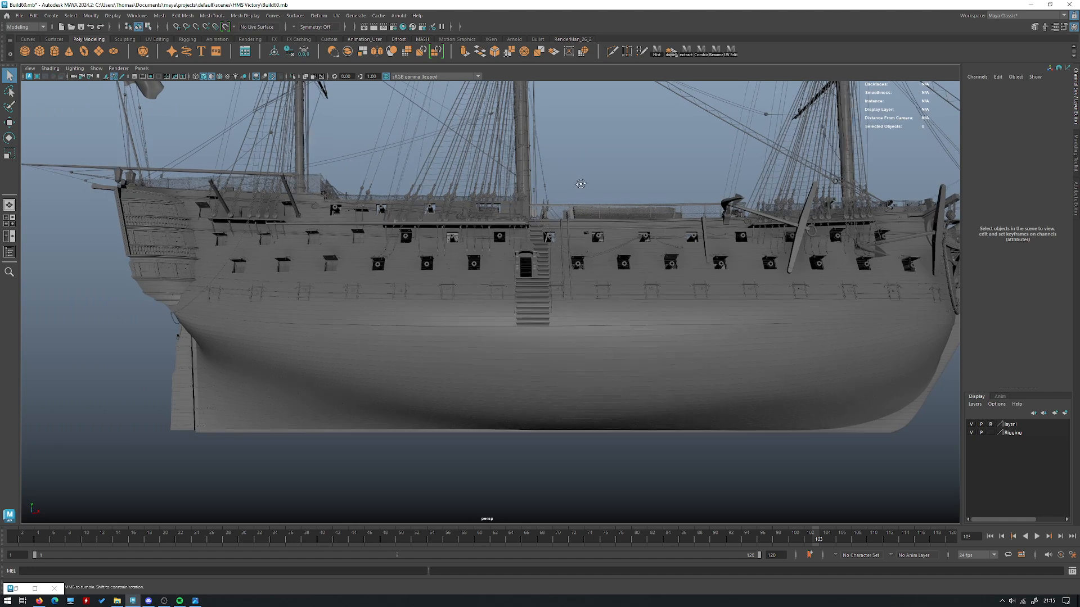
pyautogui.keyDown('alt'); pyautogui.moveTo(581, 190); pyautogui.dragTo(560, 300); pyautogui.keyUp('alt')
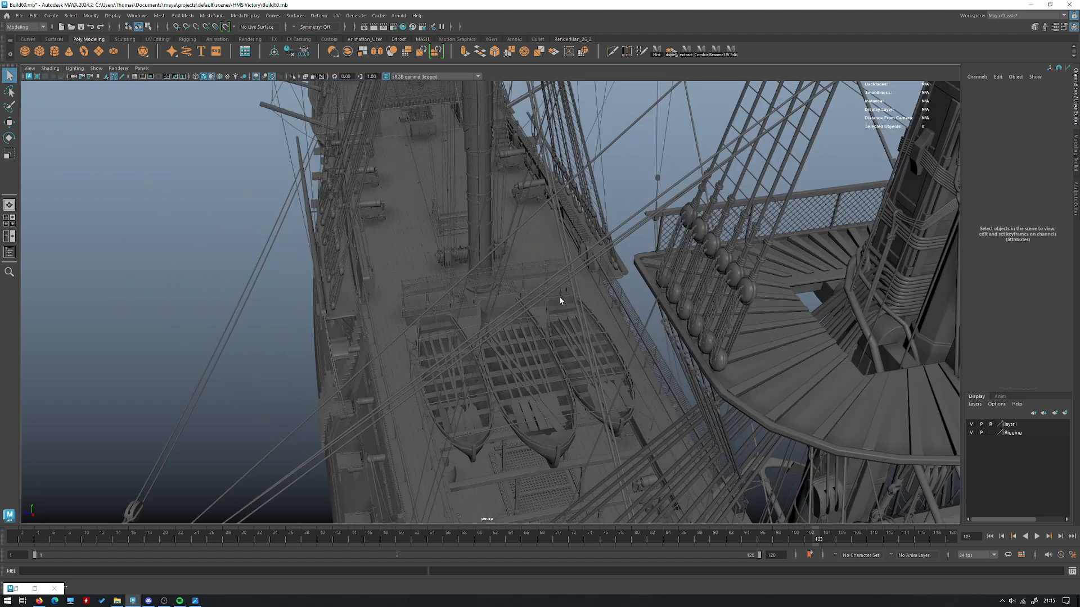
pyautogui.keyDown('alt'); pyautogui.moveTo(451, 257); pyautogui.dragTo(721, 369); pyautogui.keyUp('alt')
pyautogui.keyDown('alt'); pyautogui.moveTo(675, 309); pyautogui.dragTo(421, 415); pyautogui.keyUp('alt')
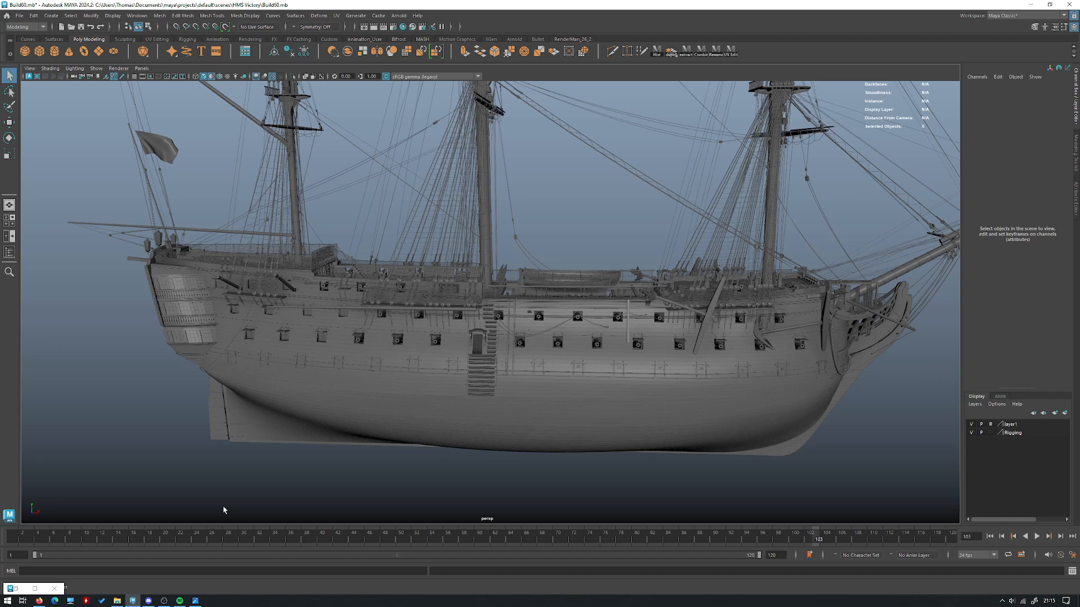
pyautogui.keyDown('alt'); pyautogui.moveTo(212, 482); pyautogui.dragTo(104, 220, button='right'); pyautogui.keyUp('alt')
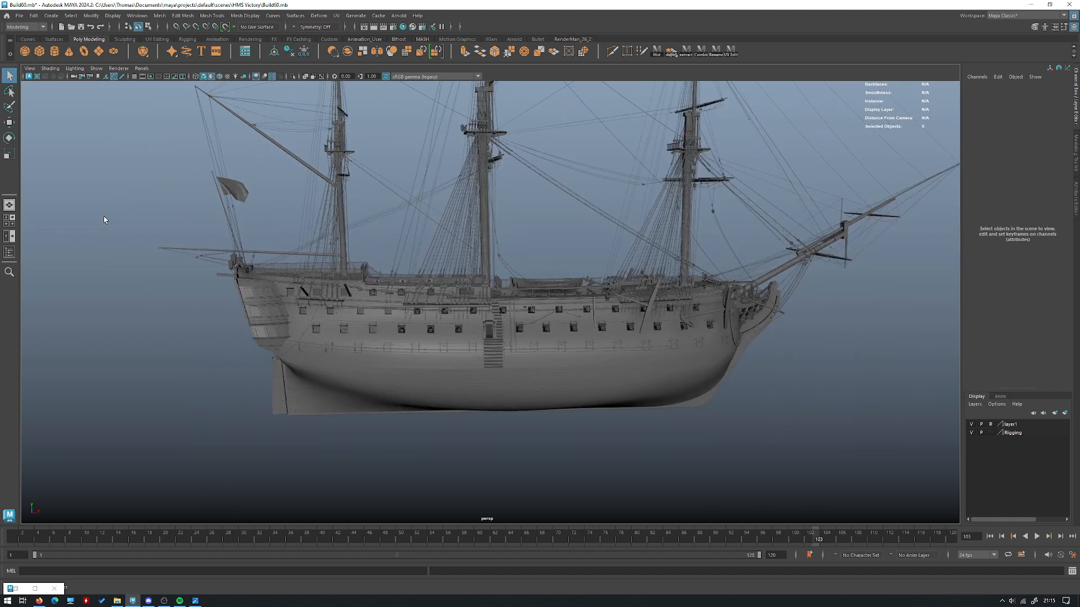
# Open the Ship_001.mb scene from the Summer Day Studios YouTube Ship Project folder, discarding changes to Build60.mb
pyautogui.click(17, 15)
pyautogui.click(45, 41)
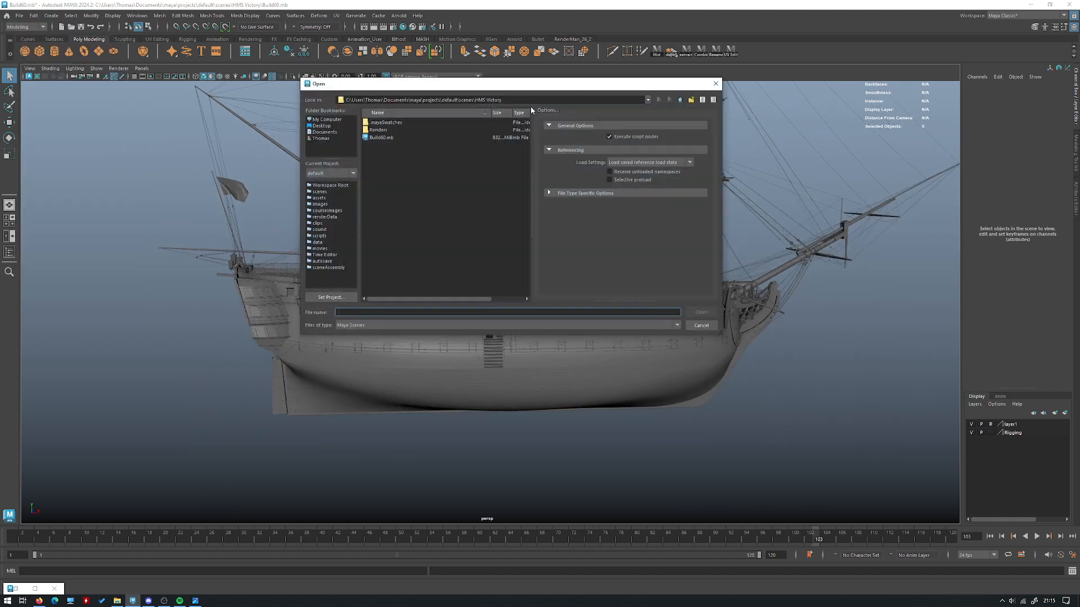
pyautogui.click(679, 100)
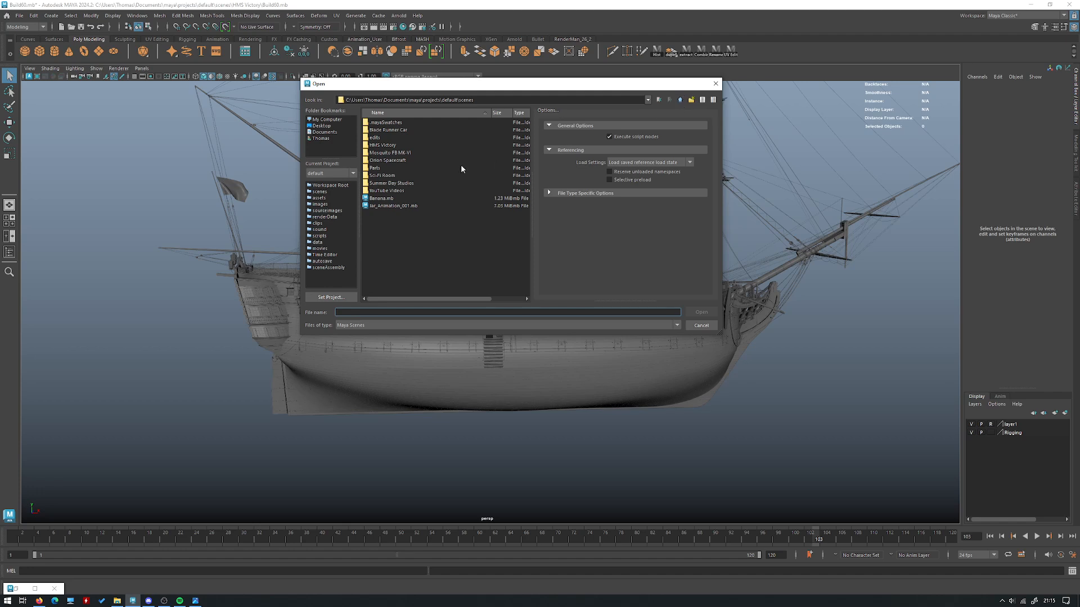
pyautogui.doubleClick(414, 182)
pyautogui.click(407, 198)
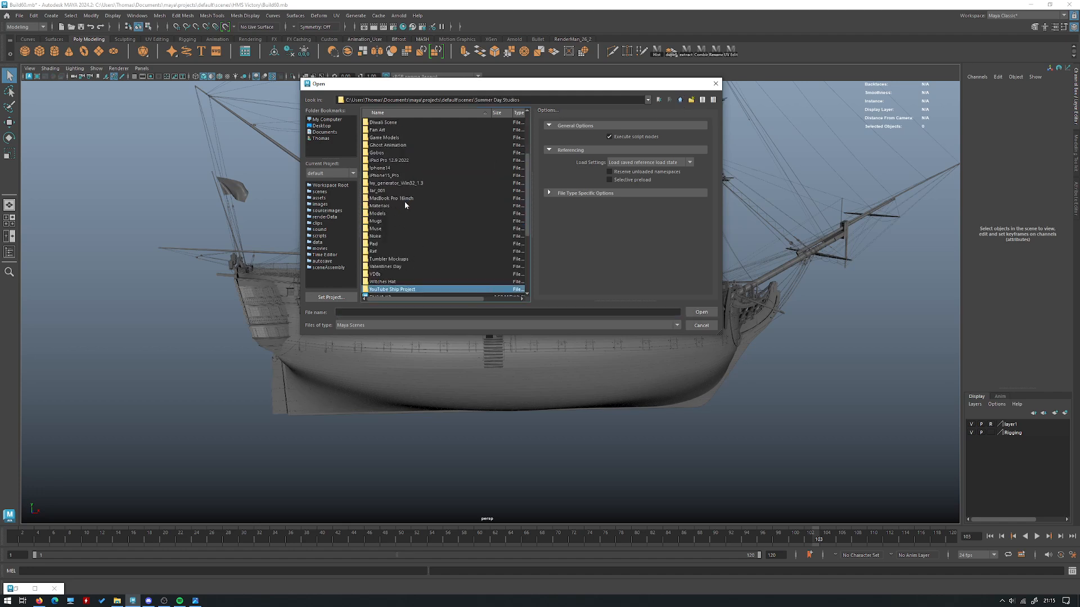
pyautogui.doubleClick(405, 200)
pyautogui.doubleClick(388, 133)
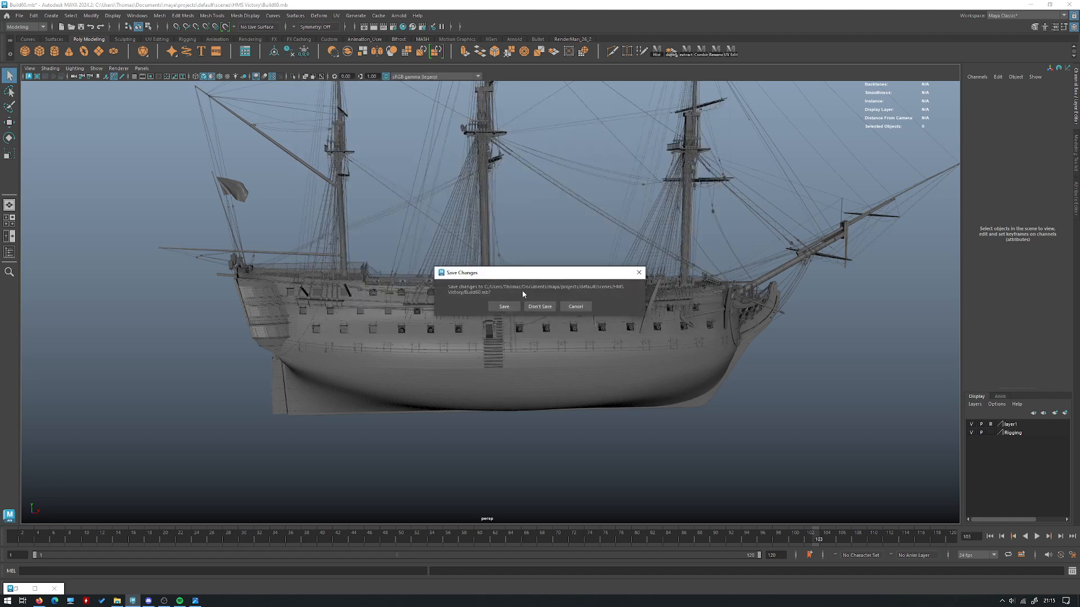
pyautogui.click(528, 306)
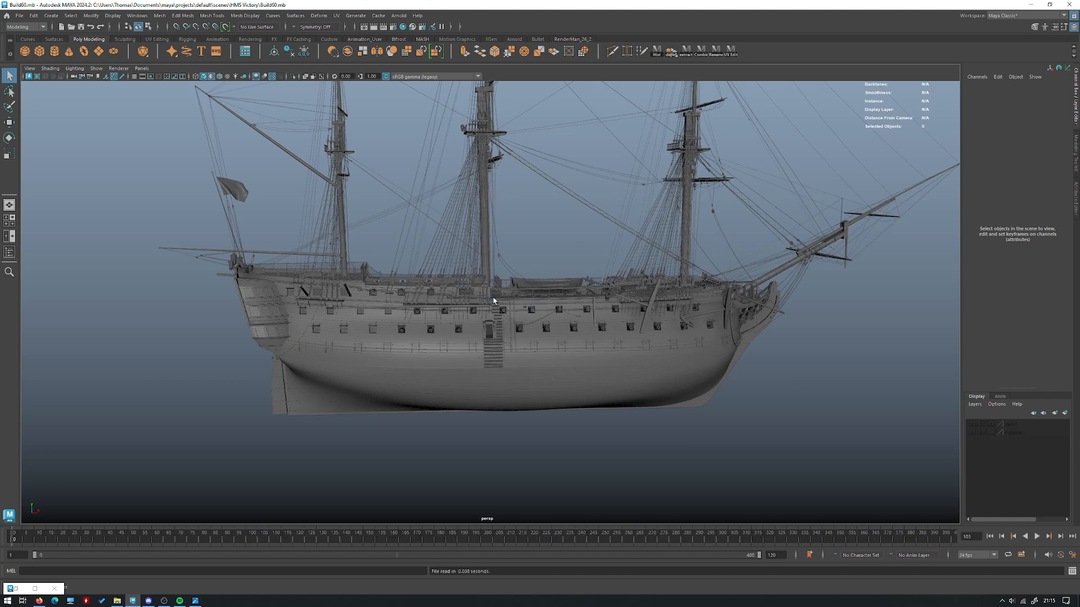
# Create a free image plane and raise it about 5 units above the grid
pyautogui.scroll(-5, 446, 200)
pyautogui.keyDown('alt'); pyautogui.moveTo(446, 201); pyautogui.dragTo(451, 209); pyautogui.keyUp('alt')
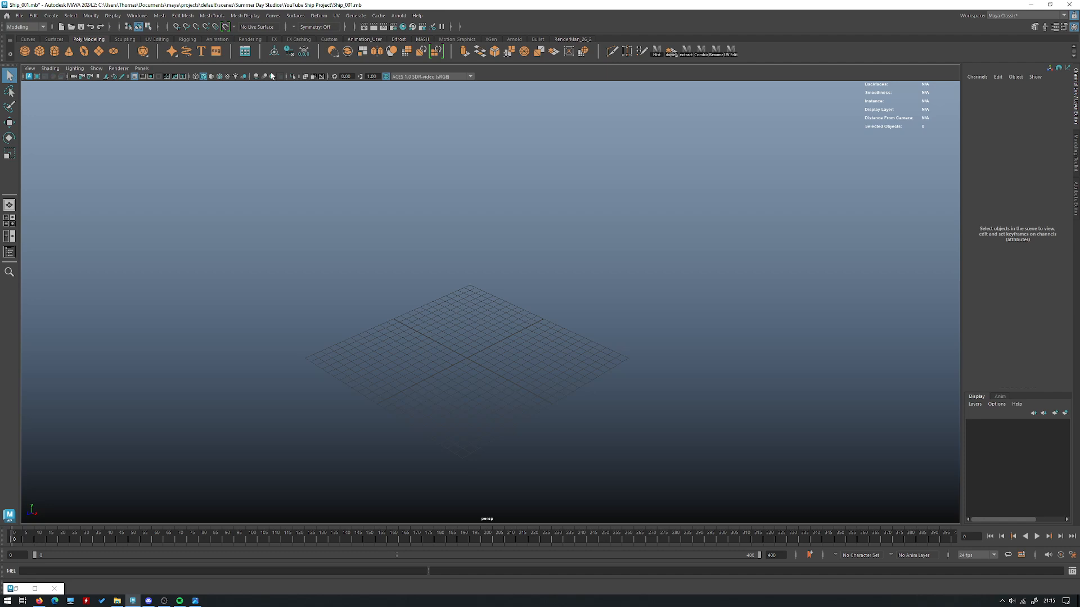
pyautogui.click(51, 18)
pyautogui.click(96, 131)
pyautogui.press('w')
pyautogui.keyDown('alt'); pyautogui.moveTo(550, 289); pyautogui.dragTo(483, 263); pyautogui.keyUp('alt')
pyautogui.press('f')
pyautogui.scroll(-3, 477, 280)
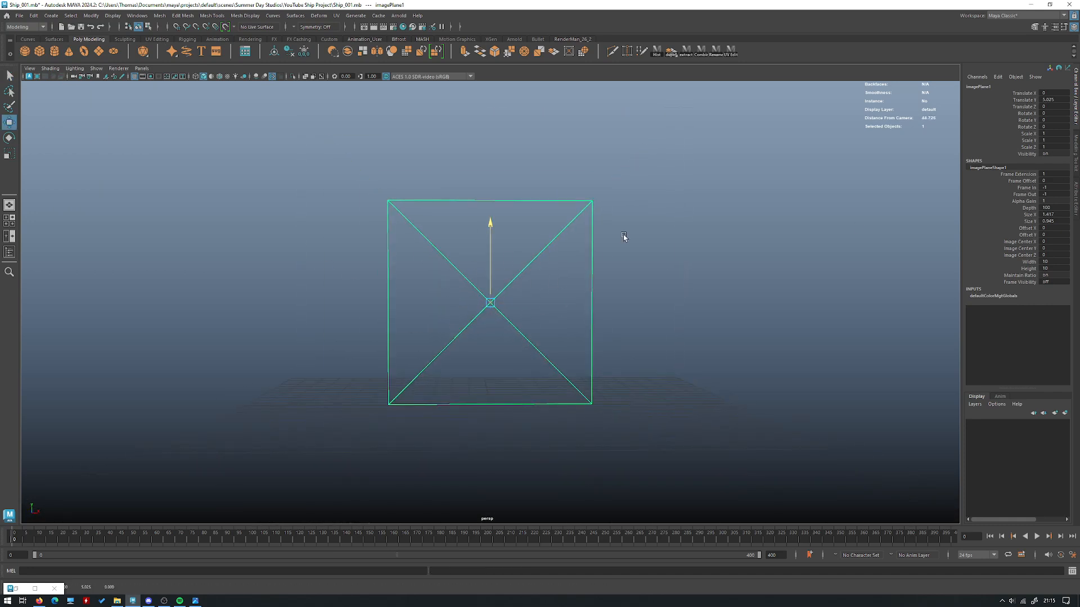
pyautogui.keyDown('alt'); pyautogui.moveTo(707, 223); pyautogui.dragTo(875, 214); pyautogui.keyUp('alt')
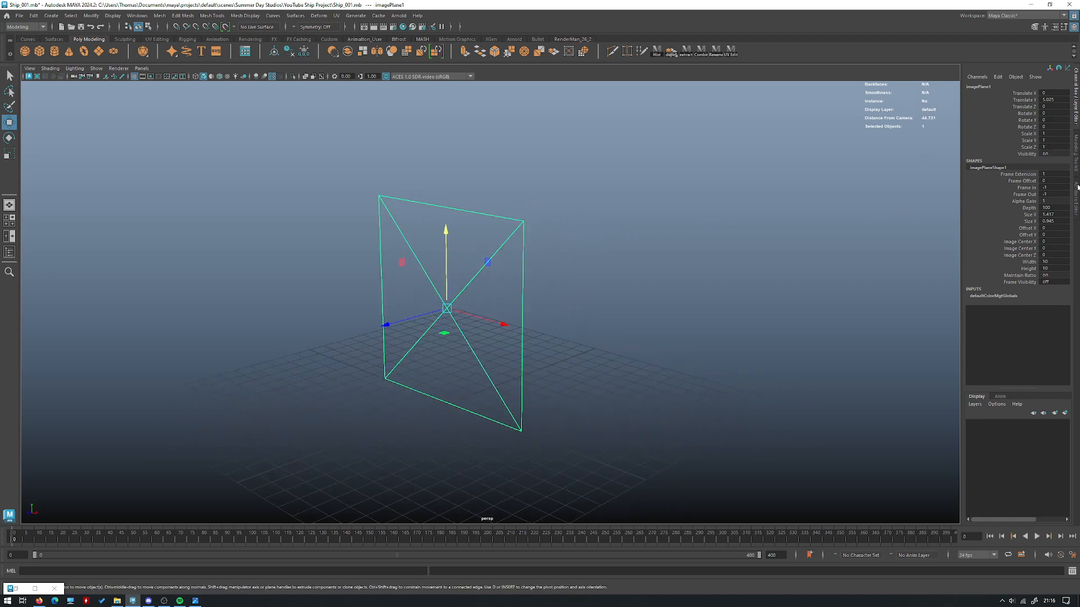
# Show the image plane's shape attributes and view the empty plane from both sides
pyautogui.hotkey('ctrl', 'a')
pyautogui.keyDown('alt'); pyautogui.moveTo(747, 224); pyautogui.dragTo(601, 235); pyautogui.keyUp('alt')
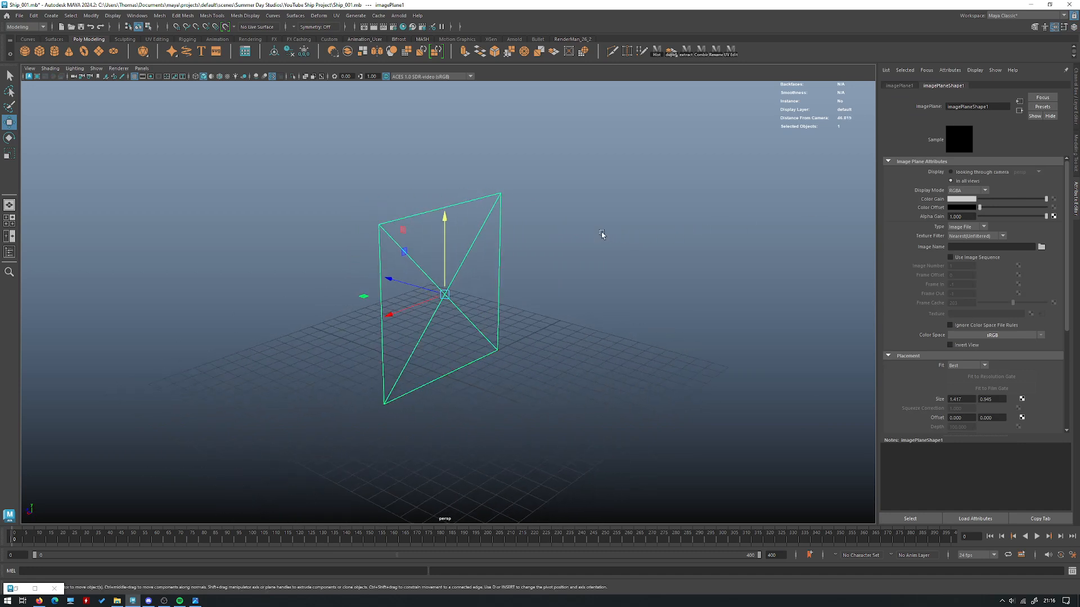
pyautogui.keyDown('alt'); pyautogui.moveTo(428, 230); pyautogui.dragTo(505, 239); pyautogui.keyUp('alt')
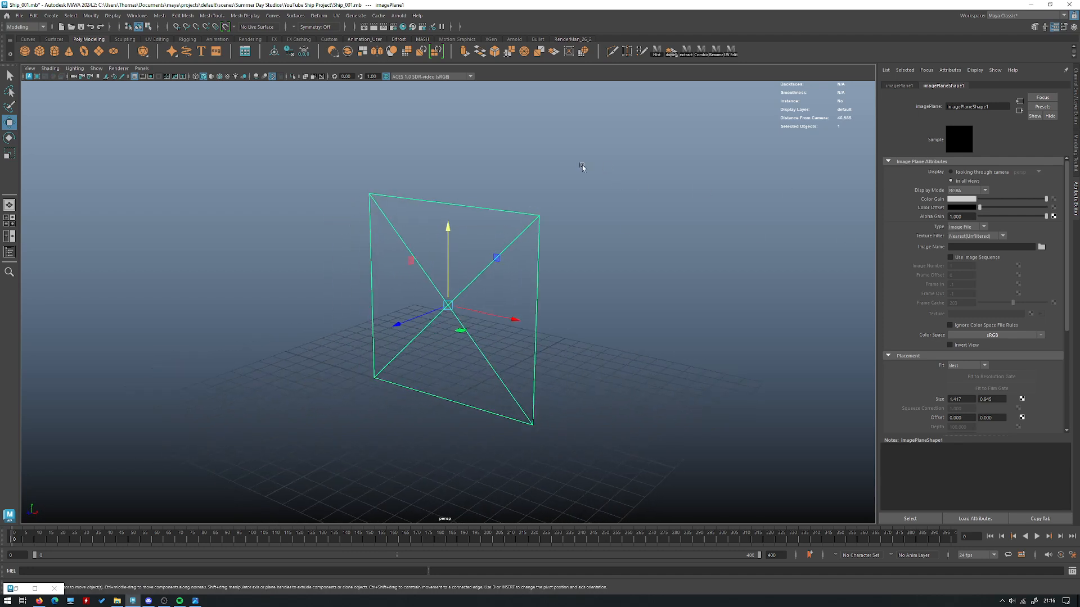
pyautogui.keyDown('alt'); pyautogui.moveTo(504, 211); pyautogui.dragTo(429, 236); pyautogui.keyUp('alt')
pyautogui.keyDown('alt'); pyautogui.moveTo(672, 254); pyautogui.dragTo(665, 253); pyautogui.keyUp('alt')
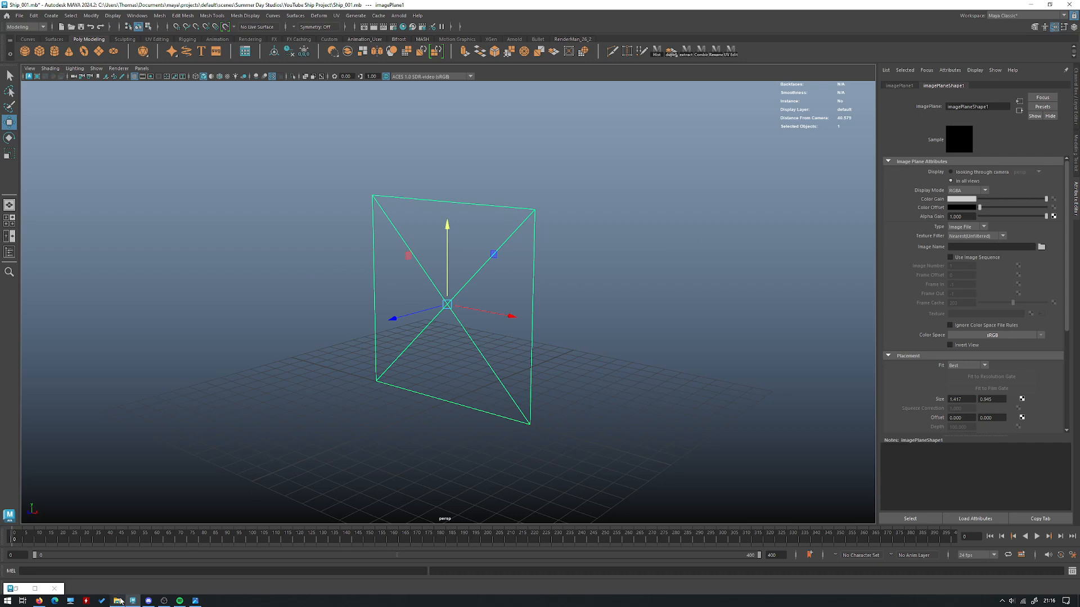
# Open page01 from the Blueprints folder in Photos and close the smaller duplicate image window
pyautogui.click(117, 601)
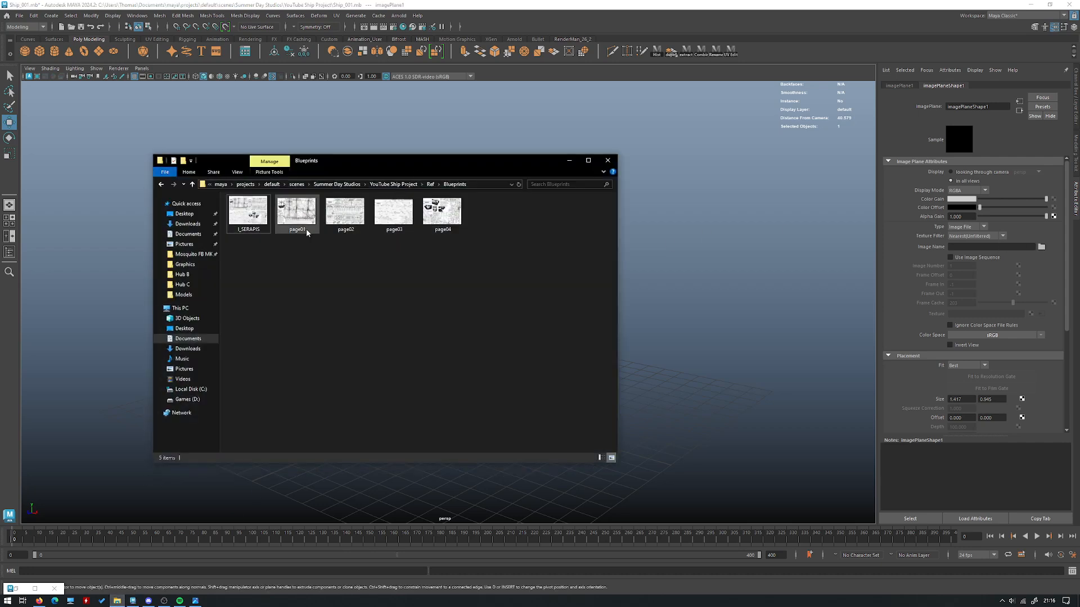
pyautogui.doubleClick(297, 213)
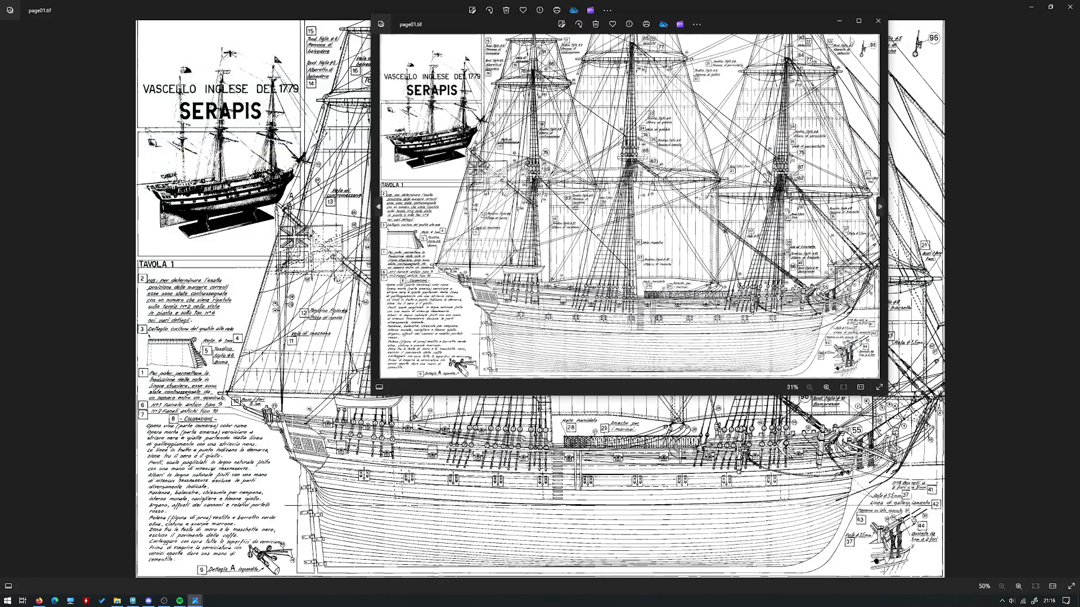
pyautogui.click(876, 21)
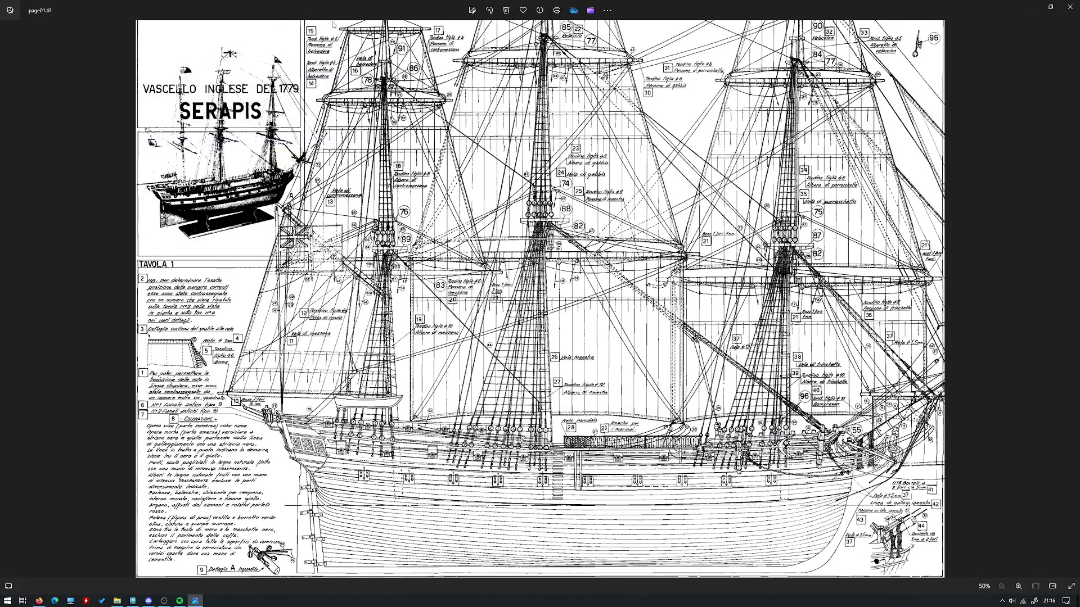
# Try cropping the upper edge of page01.tif, discard the edit without saving, and close the image
pyautogui.click(472, 10)
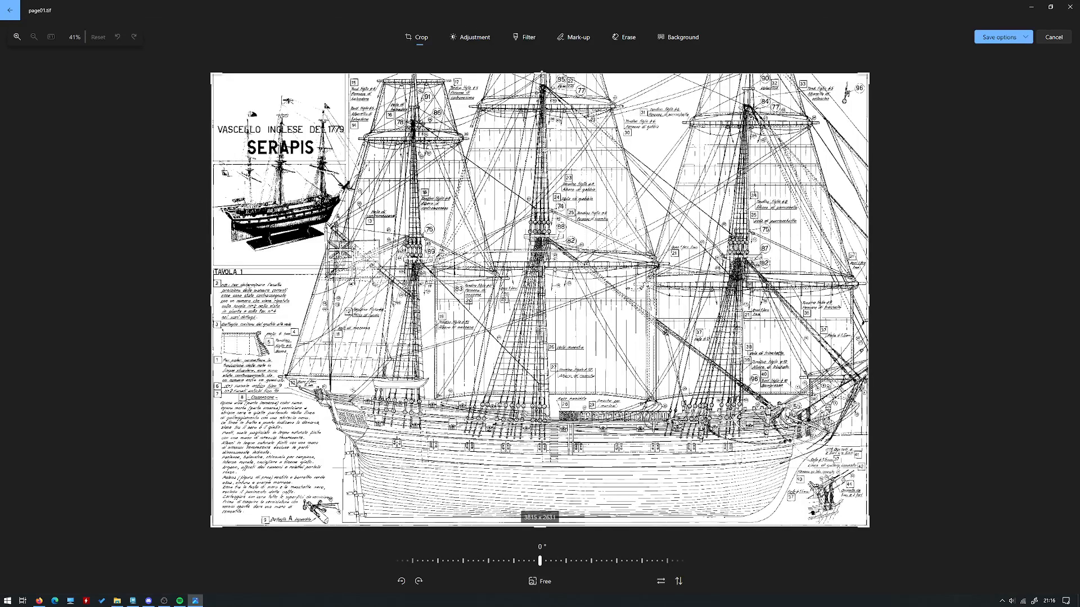
pyautogui.moveTo(542, 73)
pyautogui.mouseDown()
pyautogui.moveTo(541, 289)
pyautogui.moveTo(542, 82)
pyautogui.mouseUp()
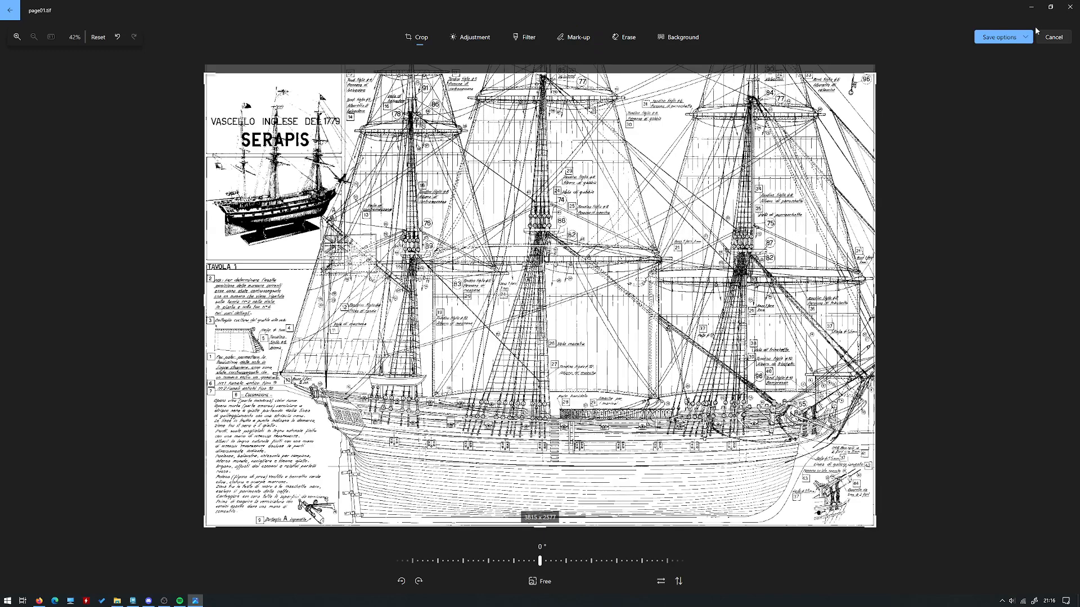
pyautogui.click(1052, 37)
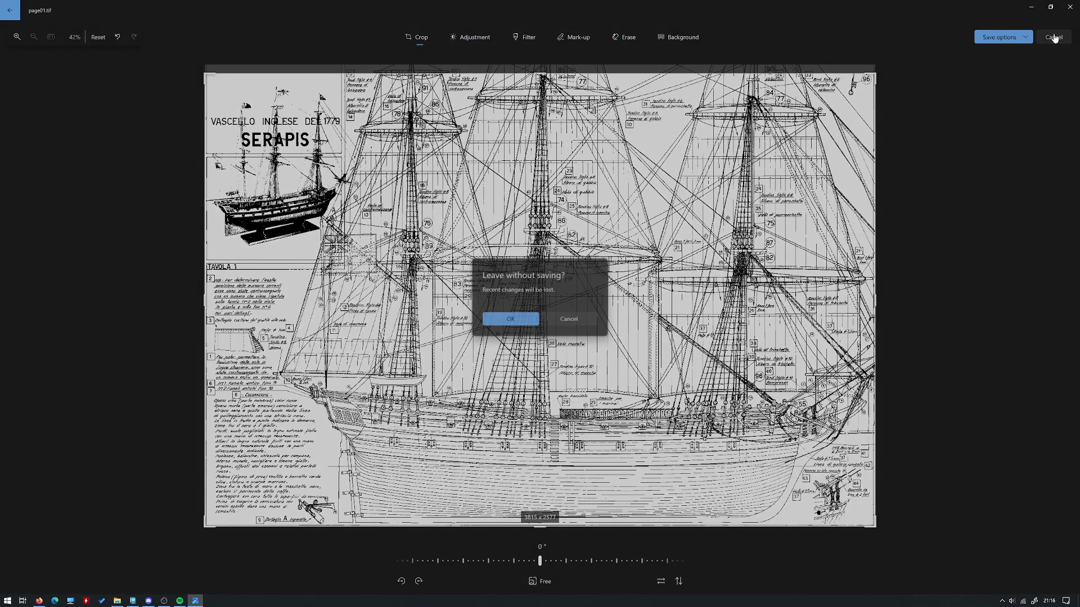
pyautogui.press('Escape')
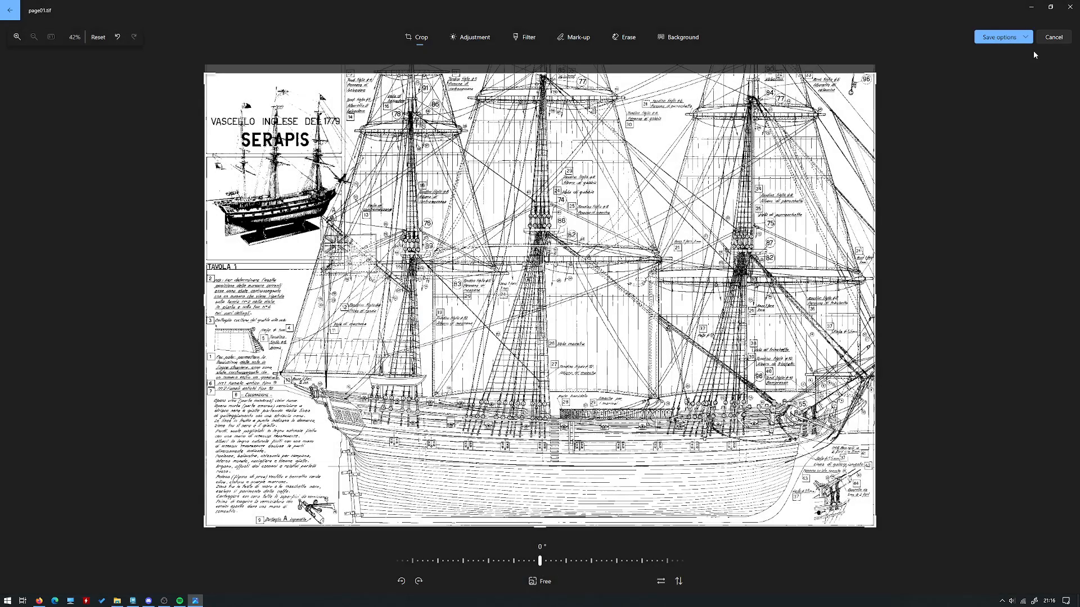
pyautogui.click(1040, 40)
pyautogui.press('Return')
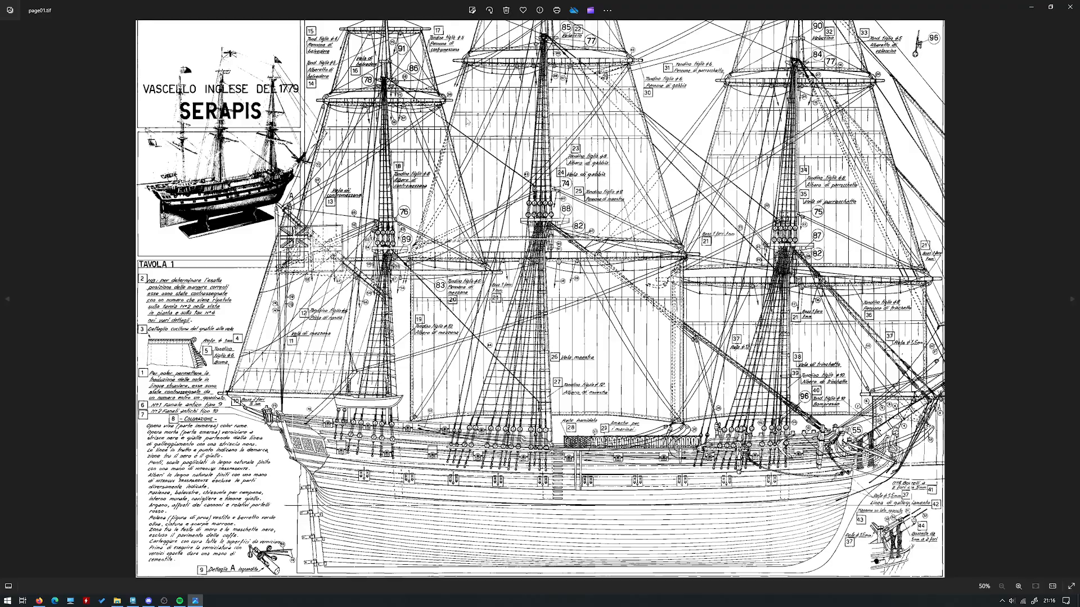
pyautogui.hotkey('alt', 'F4')
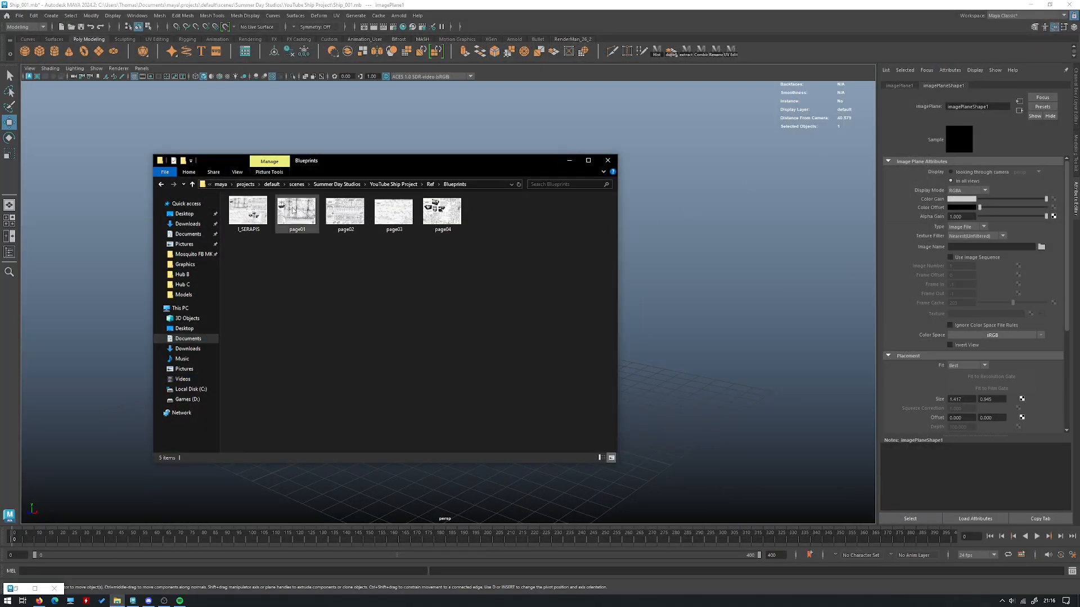
# Load page01.tif from the project's Ref\Blueprints folder as the image plane's picture in Maya
pyautogui.click(483, 185)
pyautogui.click(569, 161)
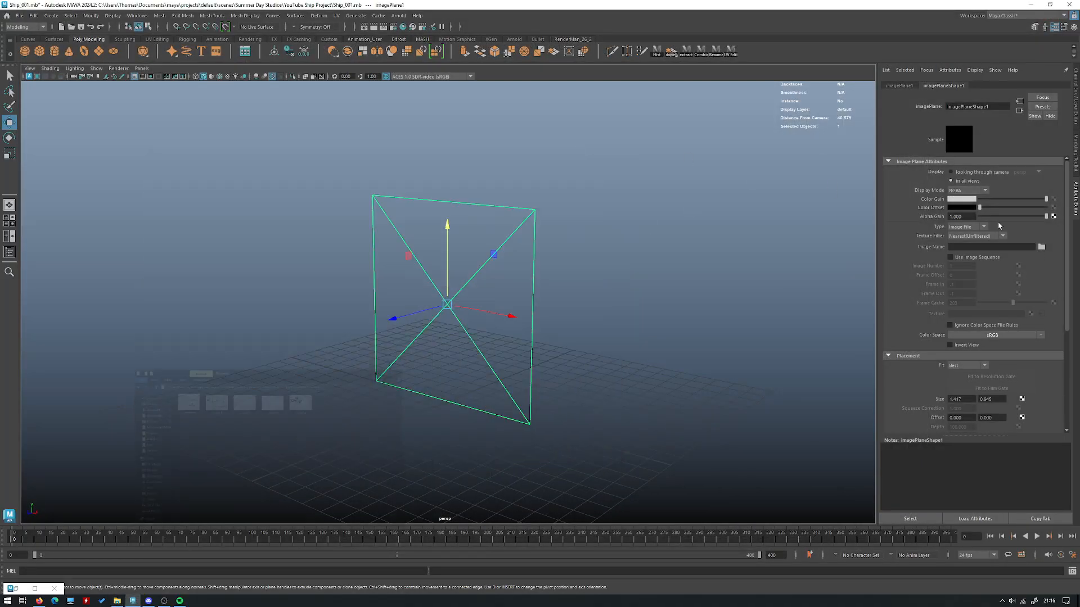
pyautogui.click(1041, 248)
pyautogui.tripleClick(521, 100)
pyautogui.write('C:\\Users\\Thomas\\Documents\\maya\\projects\\default\\scenes\\Summer Day Studios\\YouTube Ship Project\\Ref\\Blueprints')
pyautogui.press('Return')
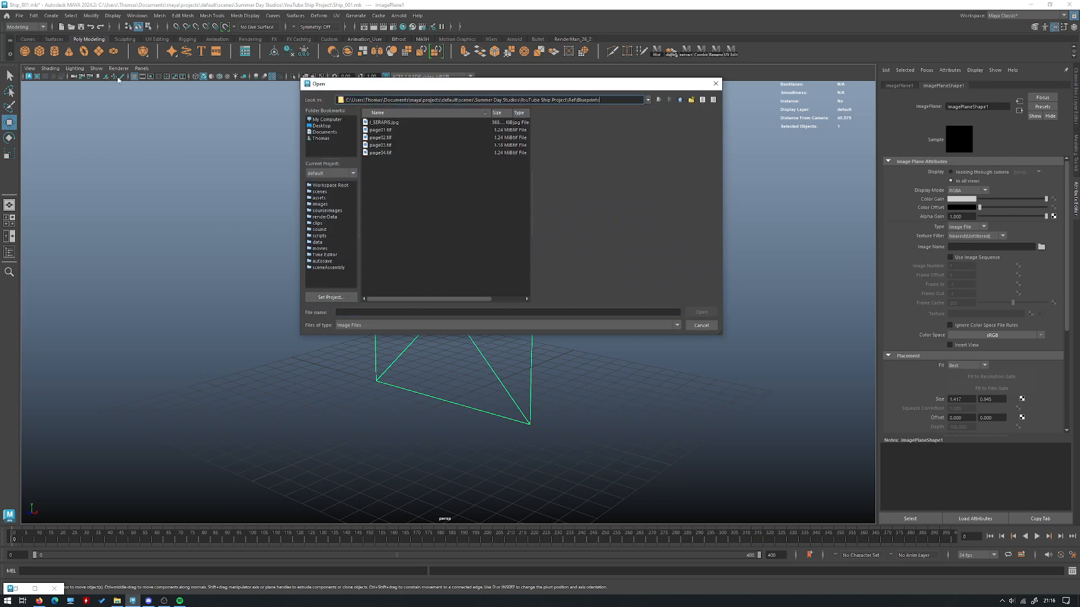
pyautogui.click(395, 130)
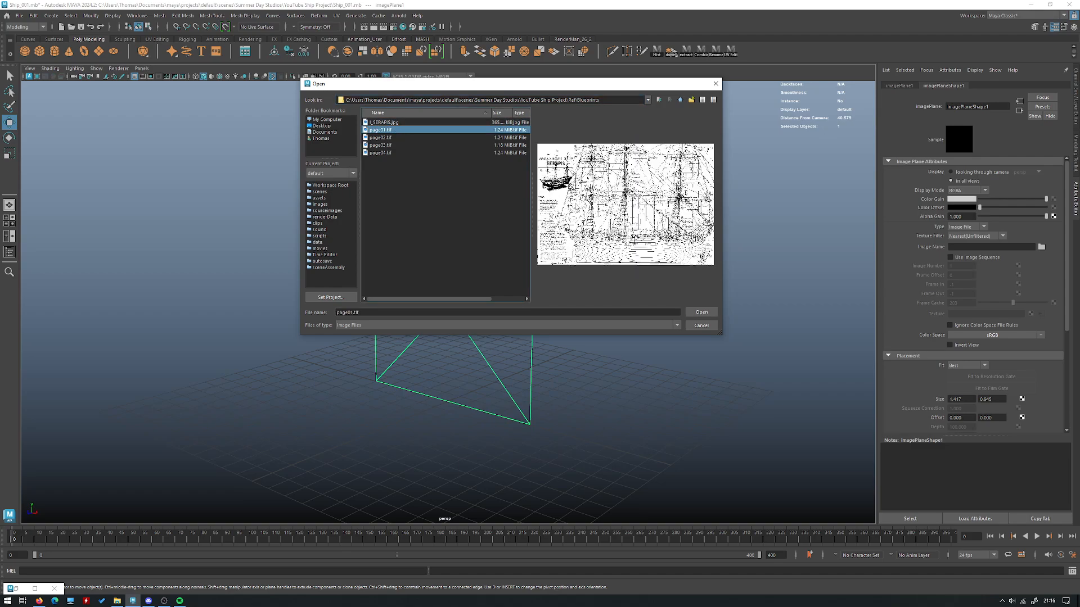
pyautogui.click(697, 313)
# Raise the Serapis blueprint plane vertically so that its lower edge rests on the grid
pyautogui.scroll(5, 447, 292)
pyautogui.scroll(-5, 447, 292)
pyautogui.scroll(2, 447, 276)
pyautogui.moveTo(451, 247); pyautogui.dragTo(451, 187)
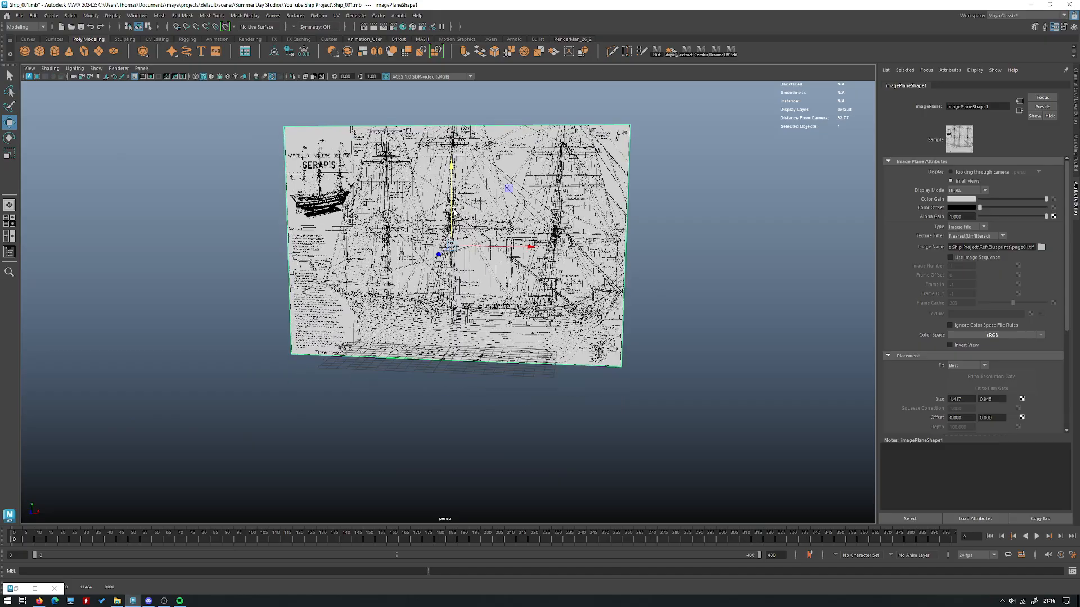
pyautogui.scroll(5, 561, 319)
pyautogui.keyDown('alt'); pyautogui.moveTo(561, 319); pyautogui.dragTo(497, 395); pyautogui.keyUp('alt')
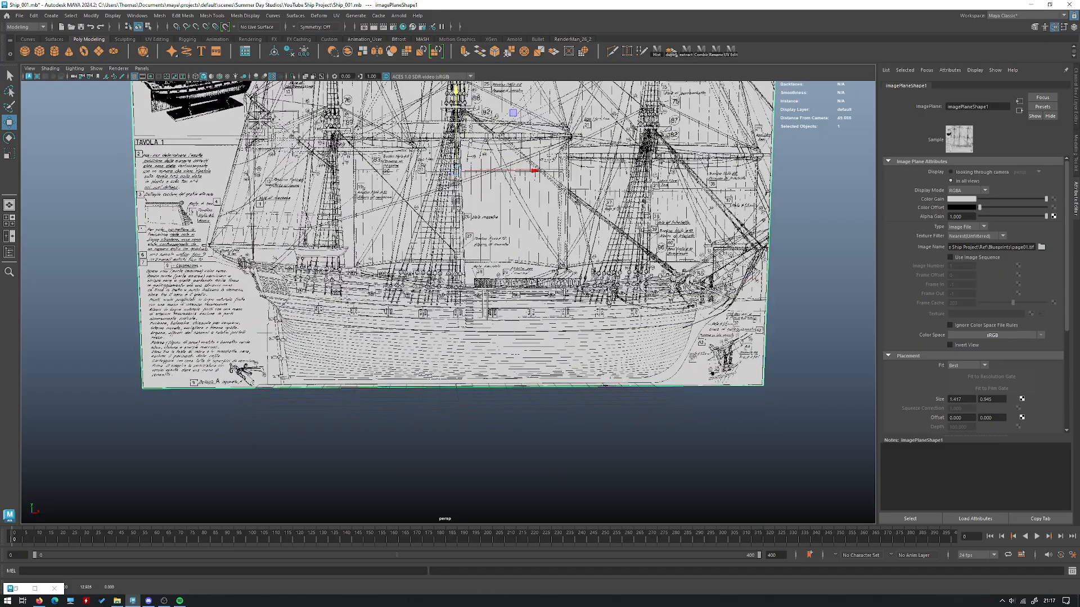
# Inspect the blueprint's hull drawing and lower edge against the grid, both up close and from farther away
pyautogui.keyDown('alt'); pyautogui.moveTo(488, 306); pyautogui.dragTo(463, 366); pyautogui.keyUp('alt')
pyautogui.scroll(2, 451, 315)
pyautogui.scroll(2, 450, 315)
pyautogui.keyDown('alt'); pyautogui.moveTo(485, 425); pyautogui.dragTo(486, 452); pyautogui.keyUp('alt')
pyautogui.moveTo(485, 452)
pyautogui.mouseDown(button='middle')
pyautogui.moveTo(471, 450)
pyautogui.moveTo(484, 454)
pyautogui.mouseUp(button='middle')
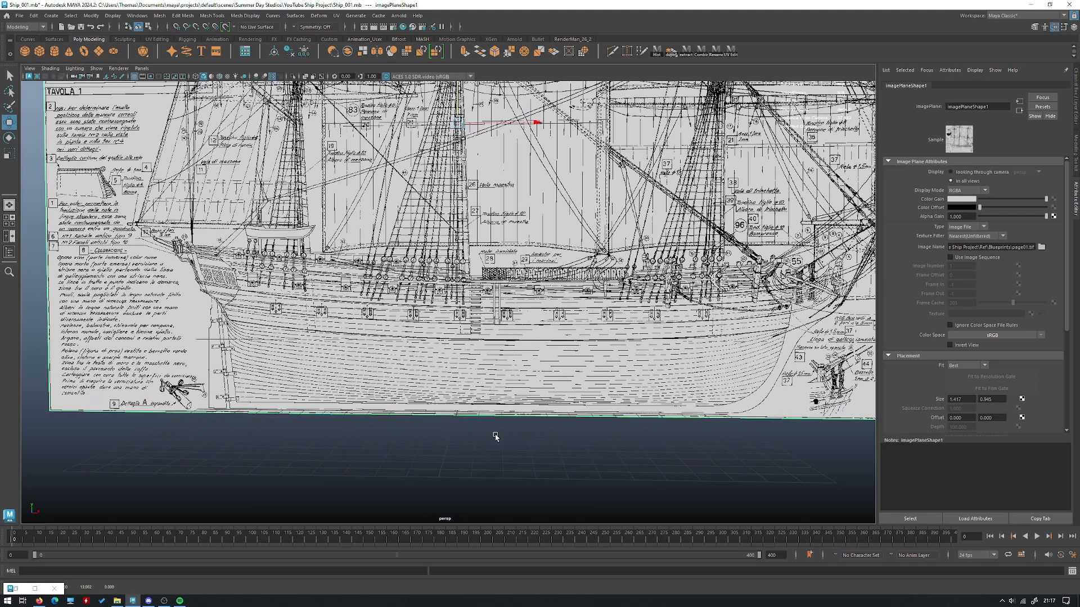
pyautogui.keyDown('alt'); pyautogui.moveTo(496, 437); pyautogui.dragTo(487, 440); pyautogui.keyUp('alt')
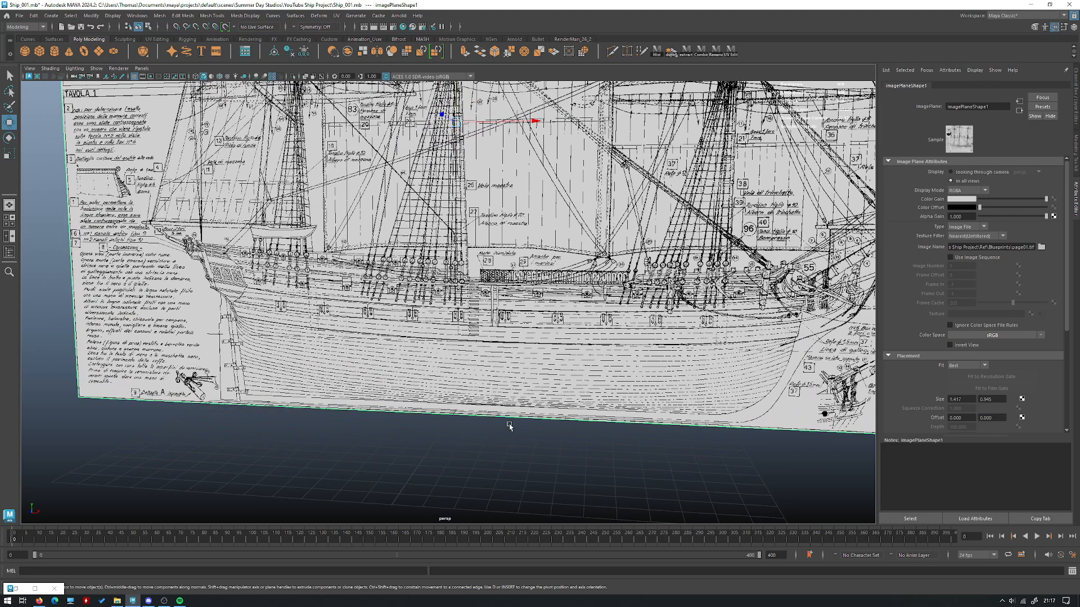
pyautogui.keyDown('alt'); pyautogui.moveTo(508, 458); pyautogui.dragTo(399, 346, button='right'); pyautogui.keyUp('alt')
pyautogui.keyDown('alt'); pyautogui.moveTo(399, 346); pyautogui.dragTo(416, 372); pyautogui.keyUp('alt')
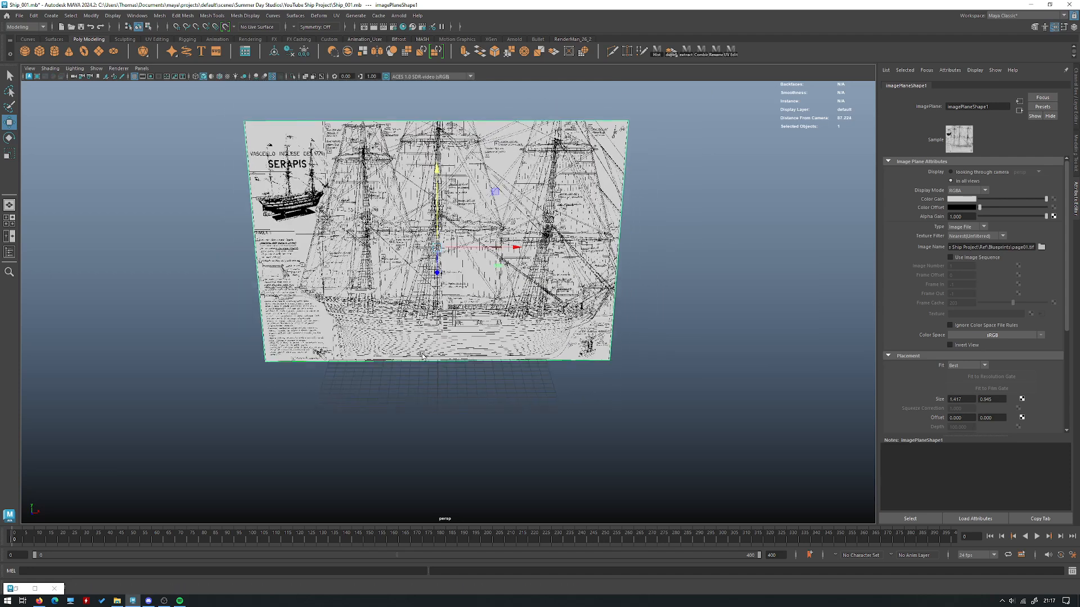
pyautogui.keyDown('alt'); pyautogui.moveTo(415, 373); pyautogui.dragTo(454, 381, button='right'); pyautogui.keyUp('alt')
# Shift the blueprint plane slightly along X, rotate it about its vertical axis to face the side view, and maximize that view
pyautogui.moveTo(473, 239); pyautogui.dragTo(462, 239)
pyautogui.press('space')
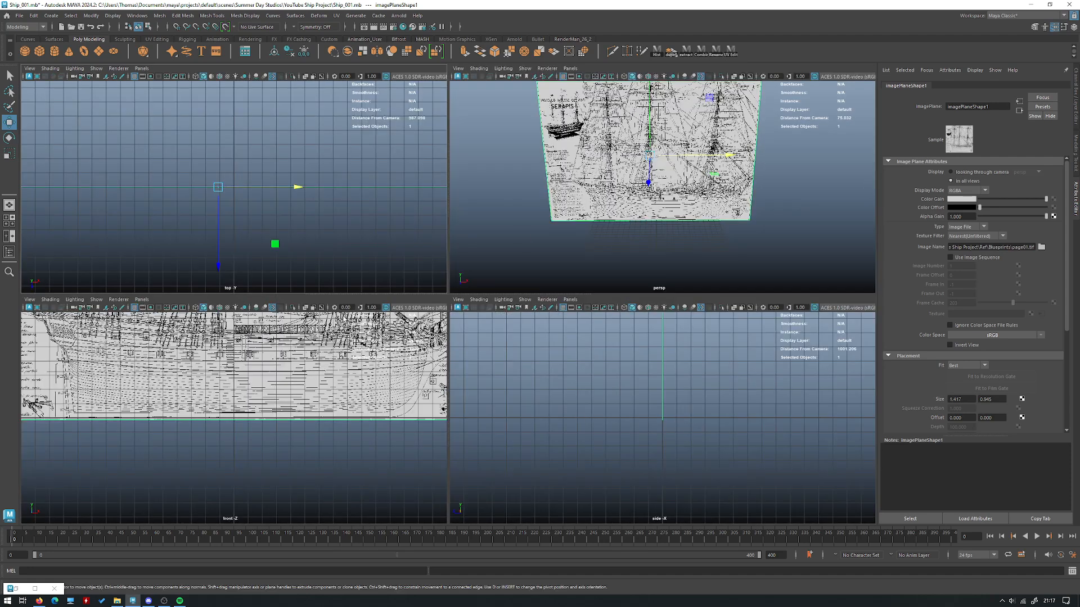
pyautogui.keyDown('alt'); pyautogui.moveTo(693, 192); pyautogui.dragTo(655, 218); pyautogui.keyUp('alt')
pyautogui.press('e')
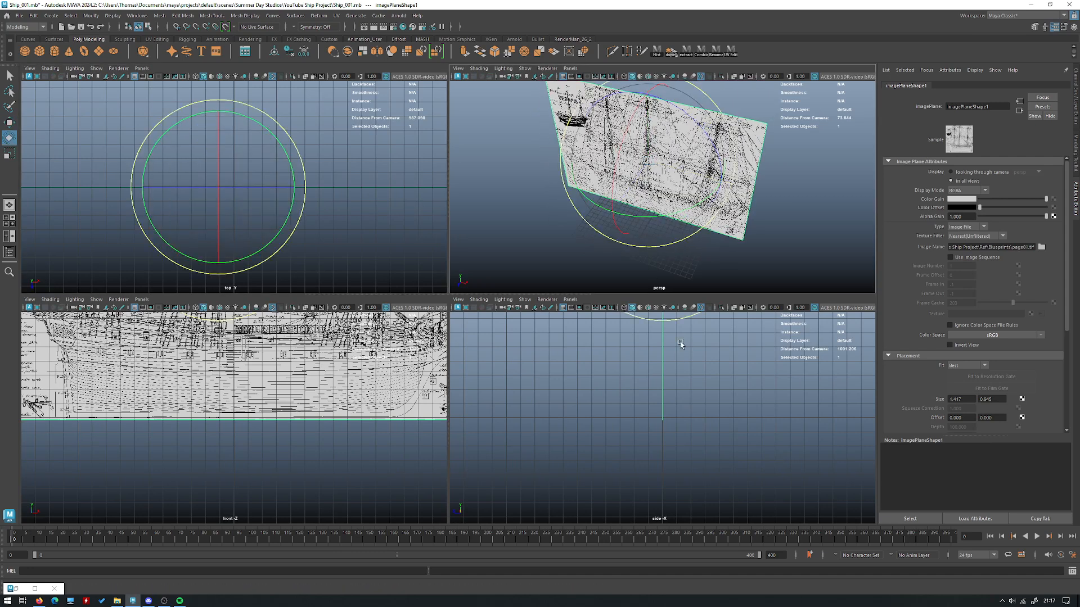
pyautogui.moveTo(645, 219); pyautogui.dragTo(690, 204)
pyautogui.press('space')
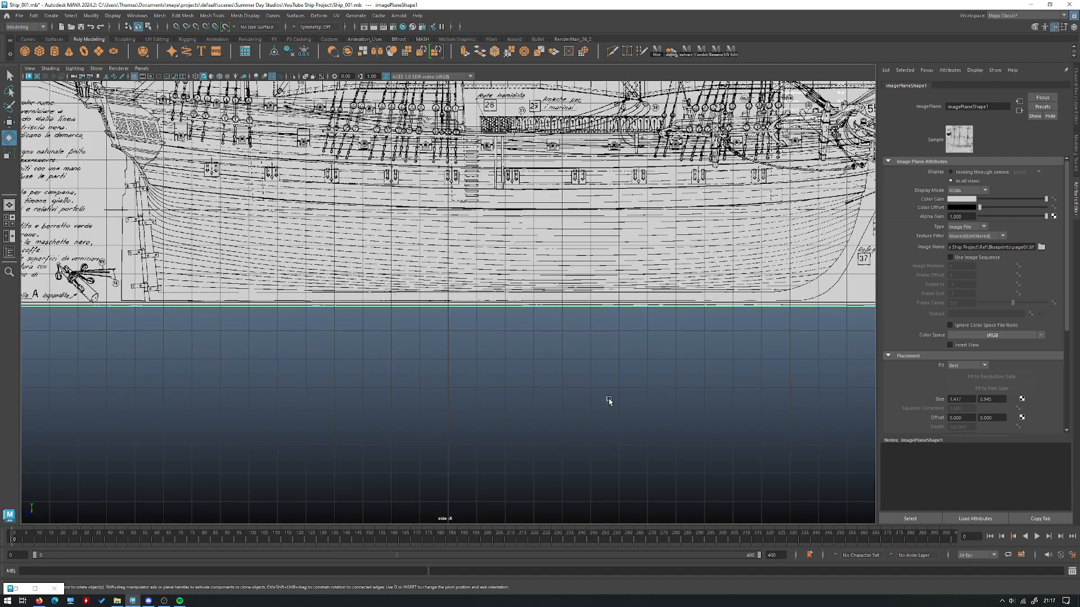
# Deselect the blueprint plane and hide the grid in the side view to see the hull drawing clearly
pyautogui.click(566, 416)
pyautogui.scroll(-3, 567, 417)
pyautogui.keyDown('alt'); pyautogui.moveTo(323, 248); pyautogui.dragTo(324, 268, button='middle'); pyautogui.keyUp('alt')
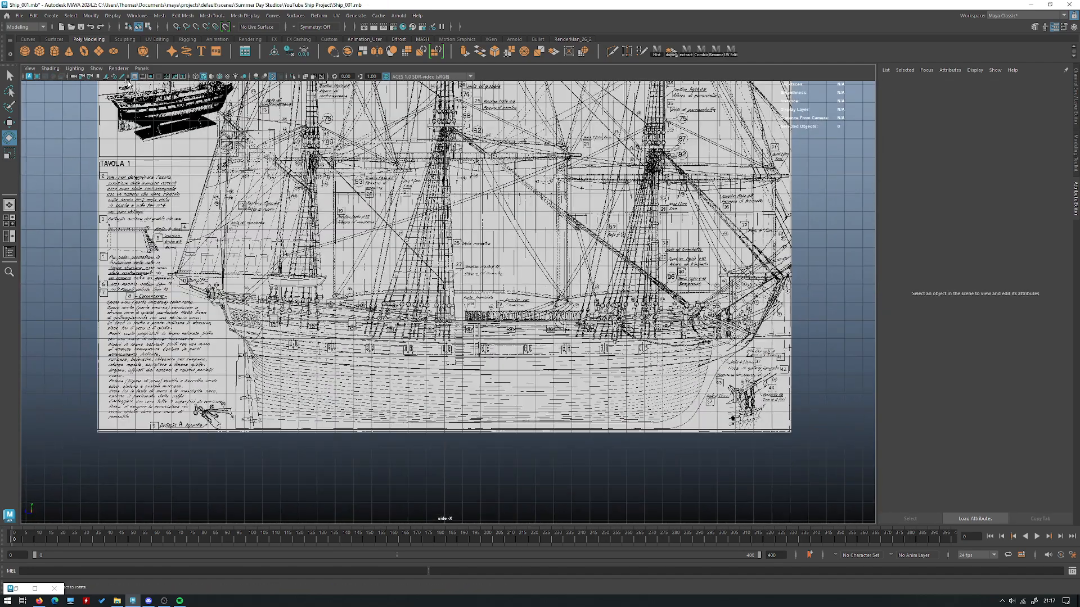
pyautogui.click(138, 77)
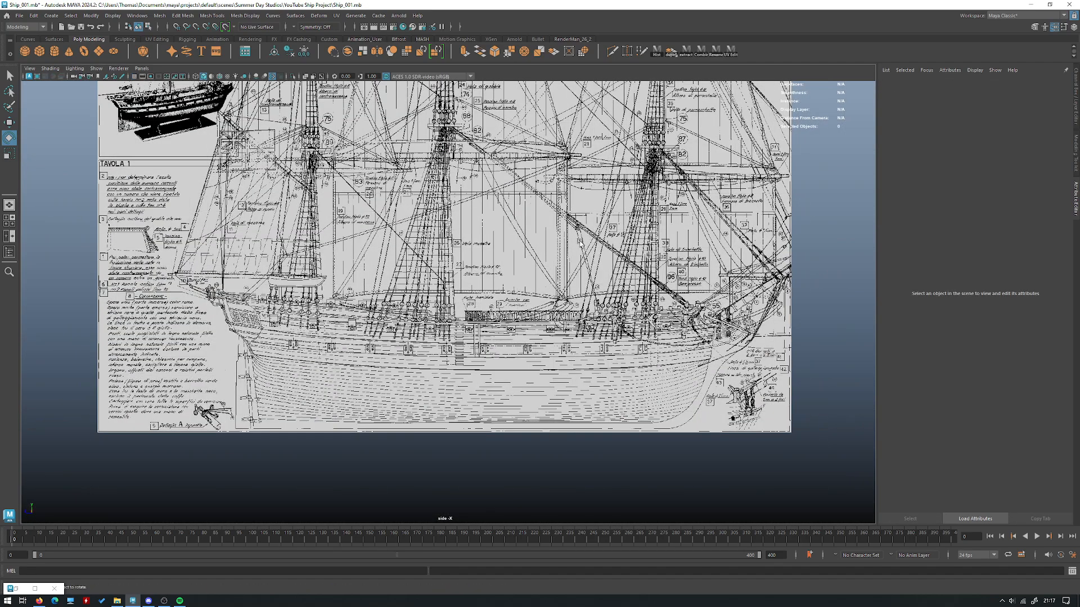
pyautogui.scroll(3, 465, 295)
pyautogui.scroll(-6, 464, 297)
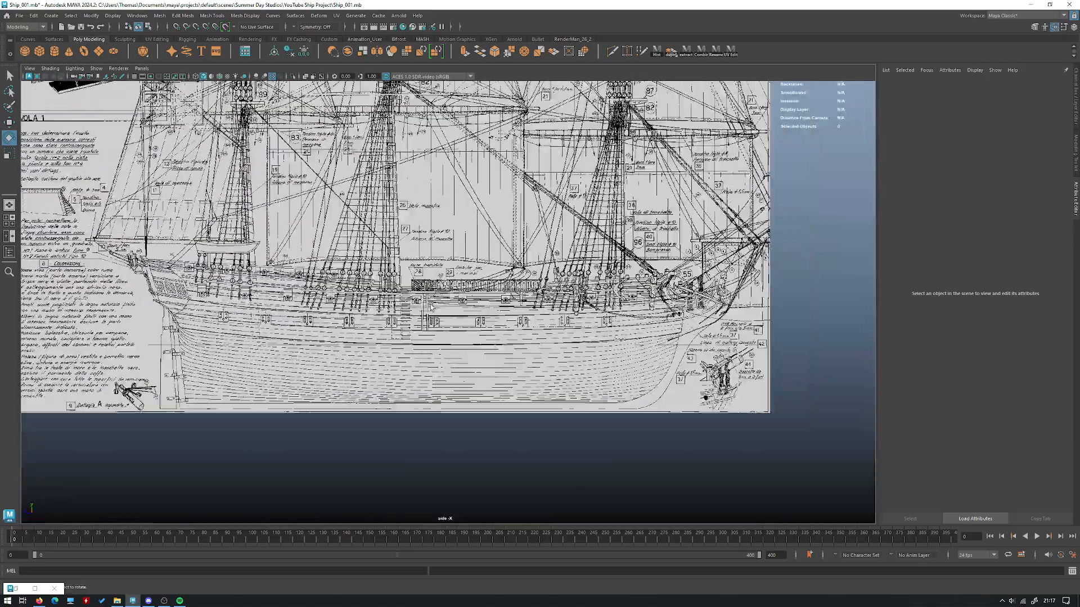
# Bring the blueprint plane back into the perspective view and look up the ship's dimensions on the HMS Serapis Wikipedia page
pyautogui.click(431, 307)
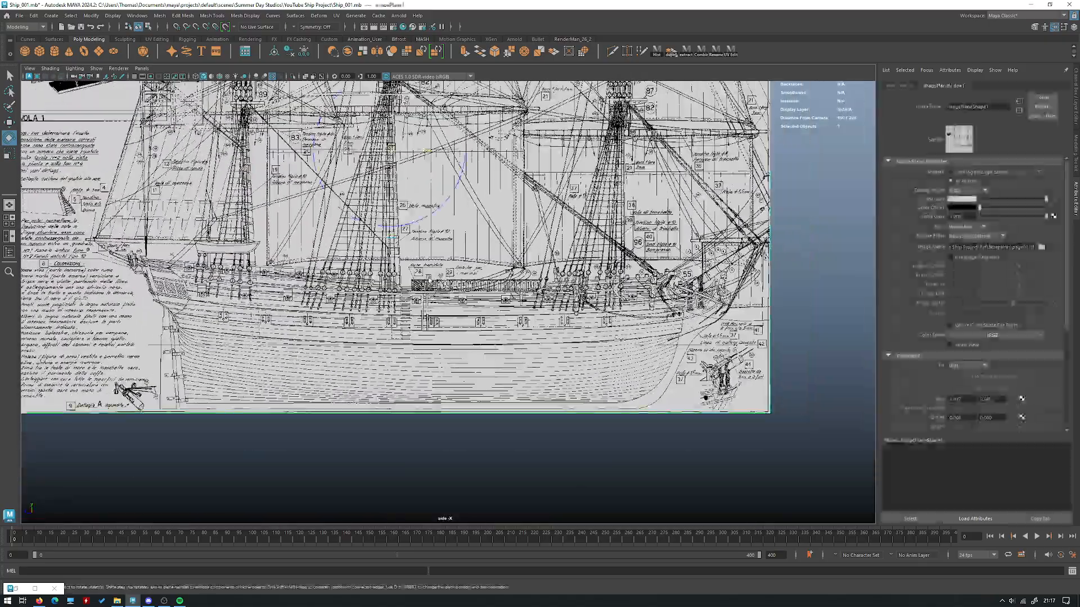
pyautogui.scroll(-1, 466, 262)
pyautogui.keyDown('alt'); pyautogui.moveTo(466, 262); pyautogui.dragTo(511, 306, button='middle'); pyautogui.keyUp('alt')
pyautogui.press('w')
pyautogui.click(829, 263)
pyautogui.press('space')
pyautogui.press('space')
pyautogui.keyDown('alt'); pyautogui.moveTo(588, 262); pyautogui.dragTo(455, 355); pyautogui.keyUp('alt')
pyautogui.scroll(-2, 377, 258)
pyautogui.keyDown('alt'); pyautogui.moveTo(374, 297); pyautogui.dragTo(379, 321, button='middle'); pyautogui.keyUp('alt')
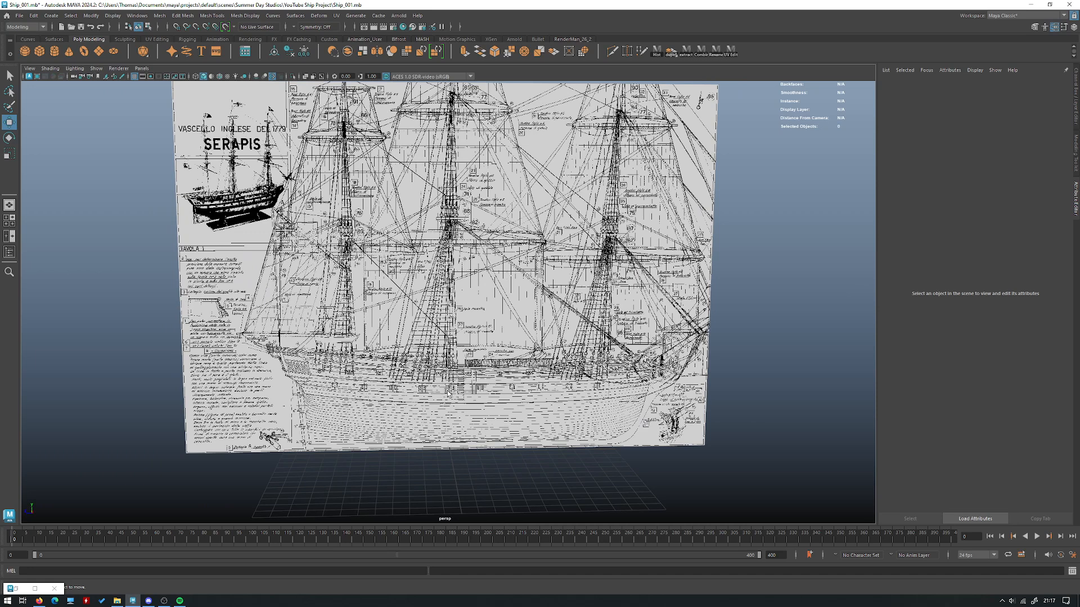
pyautogui.scroll(2, 503, 417)
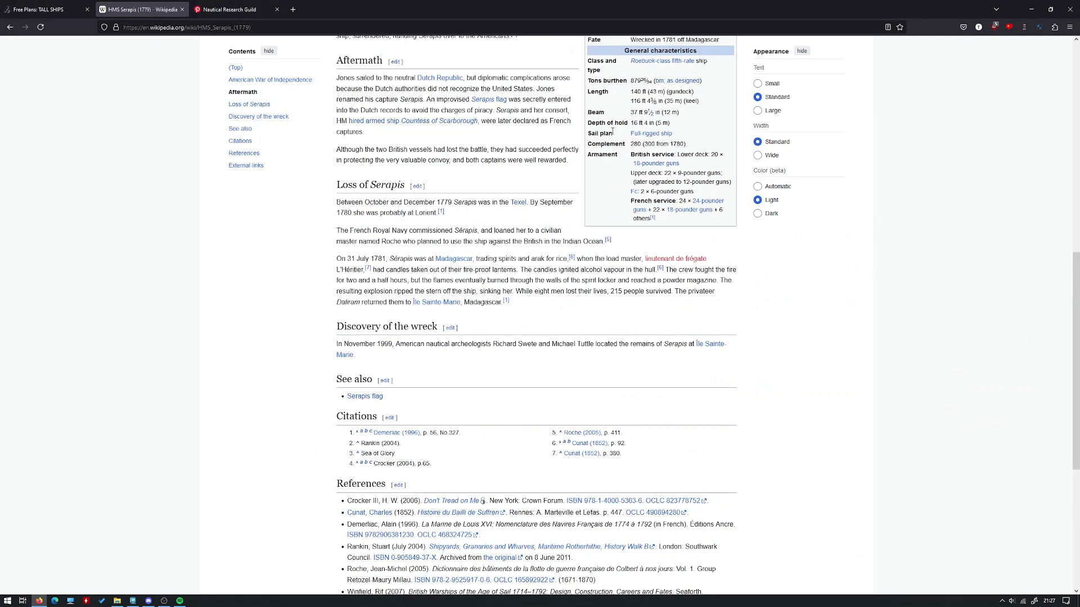
pyautogui.scroll(5, 634, 141)
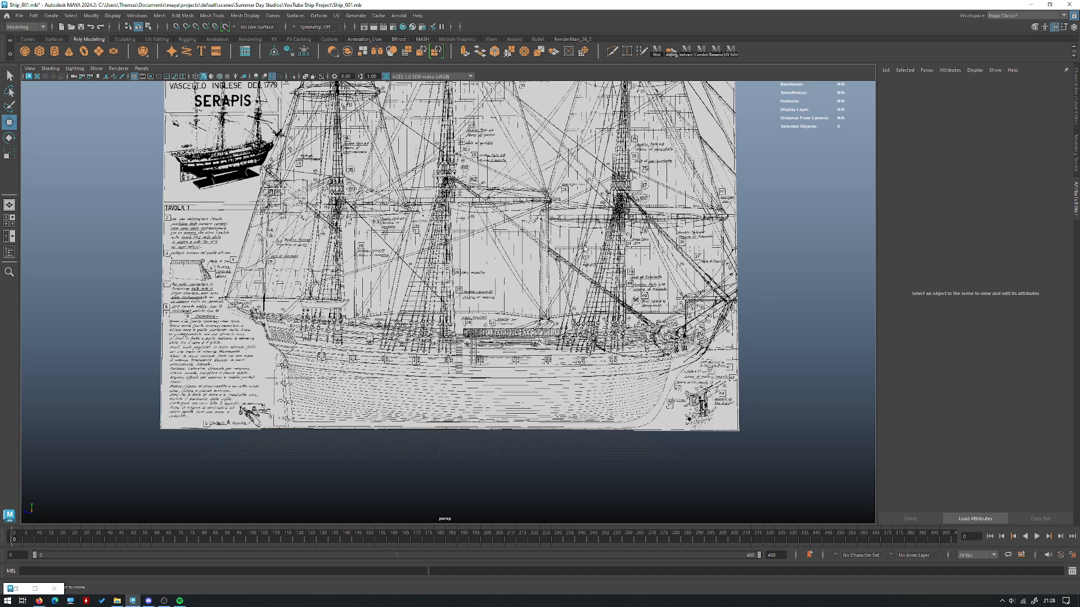
# Create a polygon cube at the origin, display its transform channels and stretch it along Z
pyautogui.keyDown('alt'); pyautogui.moveTo(597, 228); pyautogui.dragTo(571, 231); pyautogui.keyUp('alt')
pyautogui.keyDown('alt'); pyautogui.moveTo(693, 196); pyautogui.dragTo(677, 193); pyautogui.keyUp('alt')
pyautogui.keyDown('shift'); pyautogui.moveTo(677, 193); pyautogui.dragTo(668, 217, button='right'); pyautogui.keyUp('shift')
pyautogui.press('r')
pyautogui.moveTo(394, 384); pyautogui.dragTo(304, 384)
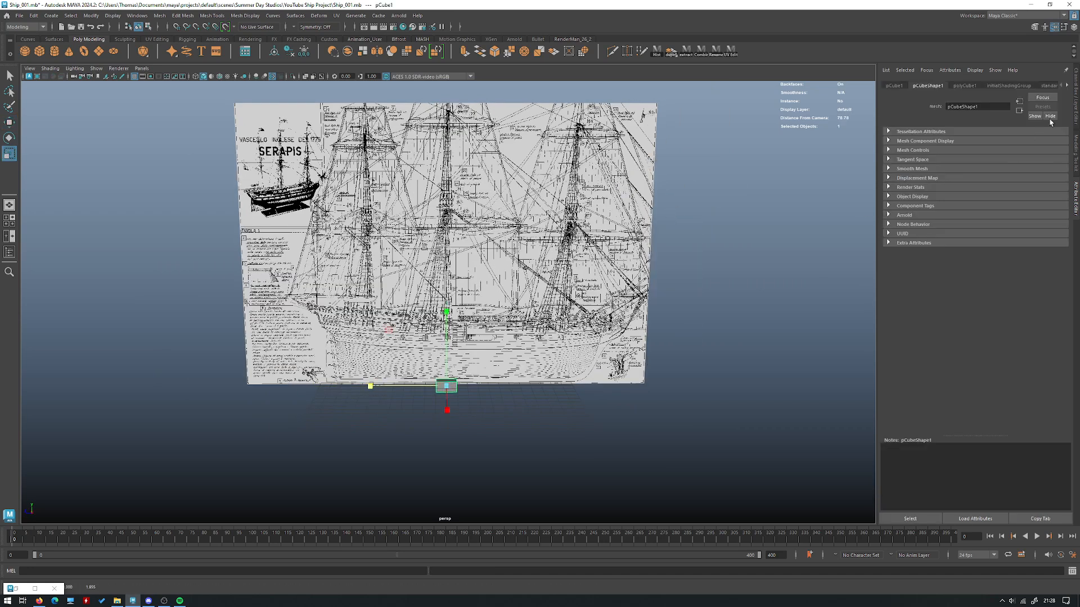
pyautogui.click(1072, 100)
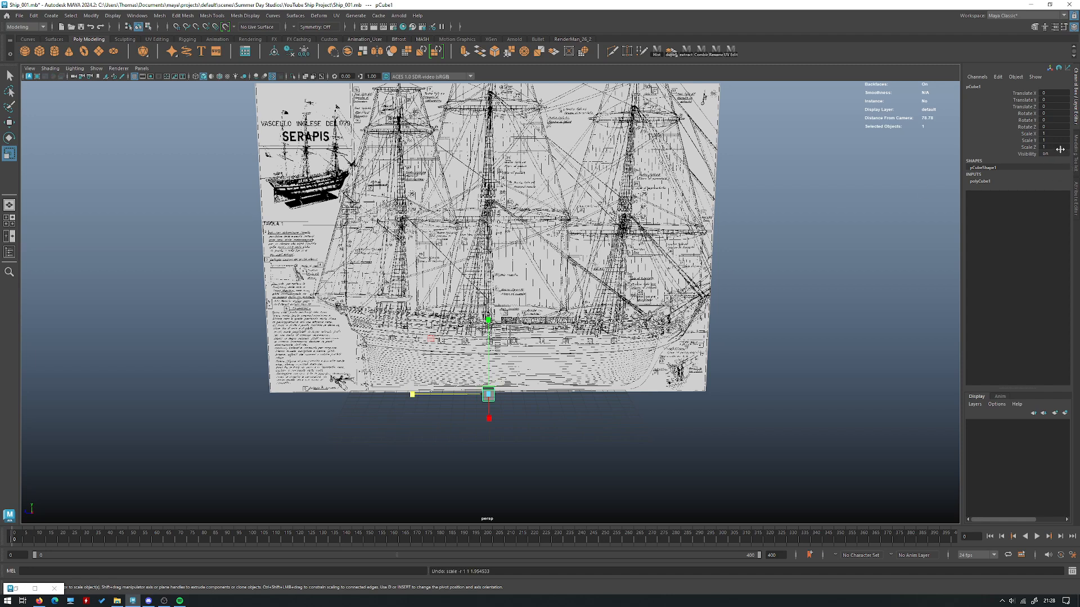
pyautogui.moveTo(421, 394); pyautogui.dragTo(281, 379)
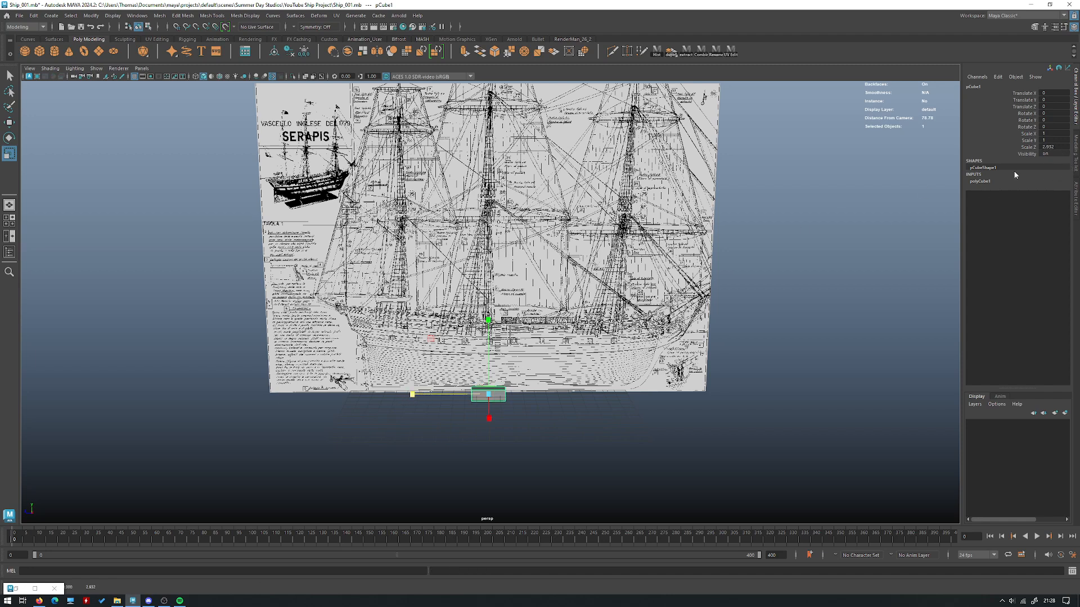
# Set the cube's Scale Z to 143 and compare its length with the blueprint plane
pyautogui.doubleClick(1052, 145)
pyautogui.write('143')
pyautogui.press('Return')
pyautogui.scroll(-5, 733, 218)
pyautogui.keyDown('alt'); pyautogui.moveTo(499, 207); pyautogui.dragTo(463, 228); pyautogui.keyUp('alt')
pyautogui.scroll(4, 775, 333)
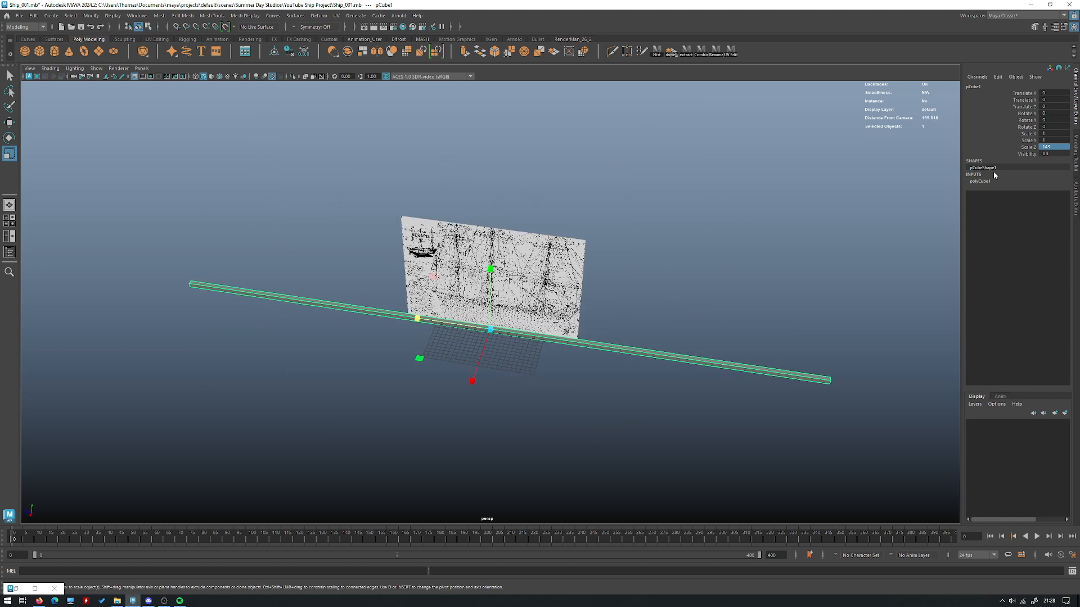
pyautogui.keyDown('alt'); pyautogui.moveTo(765, 199); pyautogui.dragTo(910, 174); pyautogui.keyUp('alt')
pyautogui.scroll(2, 956, 157)
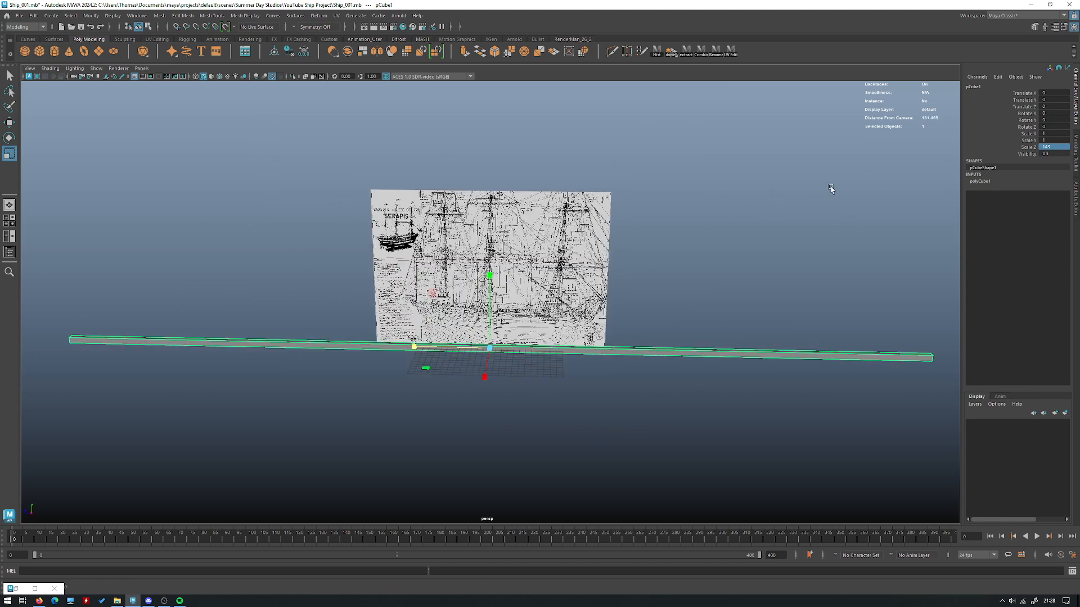
# Set the cube's Scale Z to 430 and compare it with the blueprint plane
pyautogui.doubleClick(1057, 145)
pyautogui.write('4')
pyautogui.press('Return')
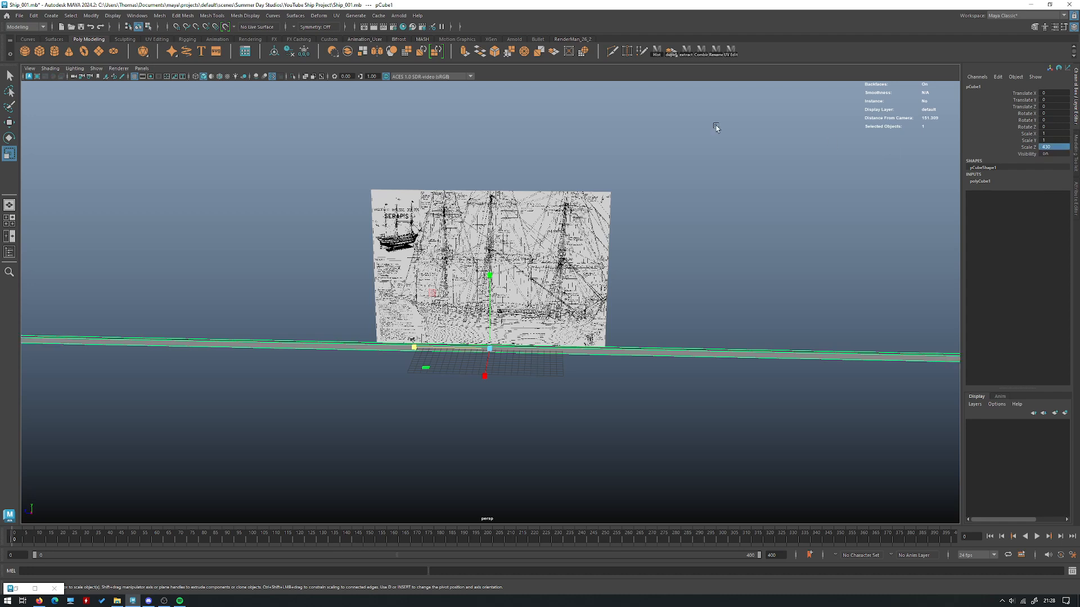
pyautogui.scroll(-10, 700, 169)
pyautogui.scroll(8, 703, 285)
pyautogui.keyDown('alt'); pyautogui.moveTo(704, 284); pyautogui.dragTo(662, 267); pyautogui.keyUp('alt')
pyautogui.scroll(3, 662, 268)
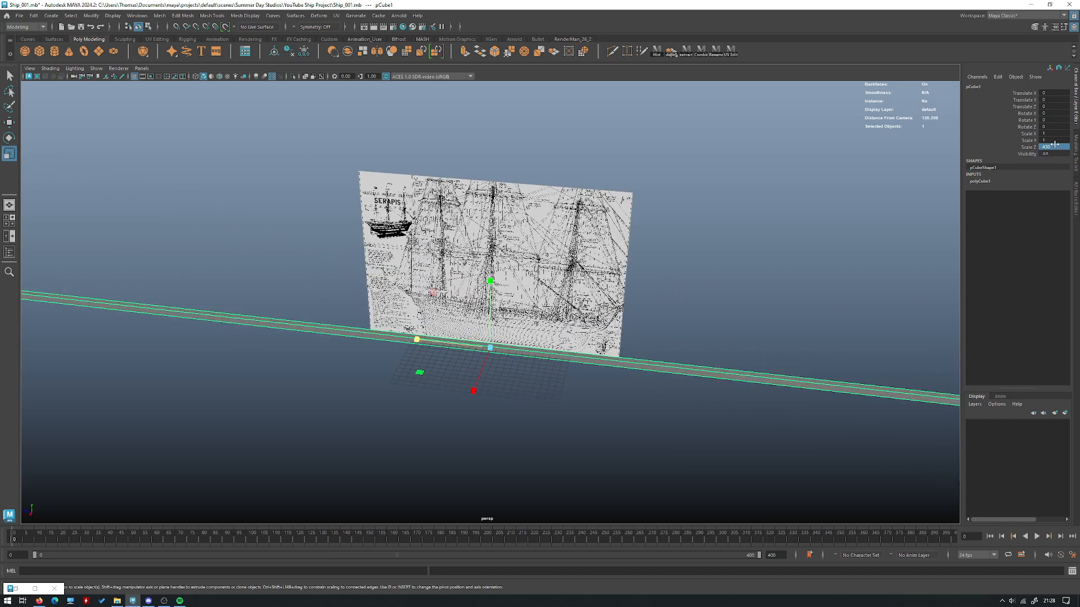
# Set the cube's Scale Z to 43 as the length reference for the ship
pyautogui.doubleClick(1047, 147)
pyautogui.press('Return')
pyautogui.scroll(5, 444, 304)
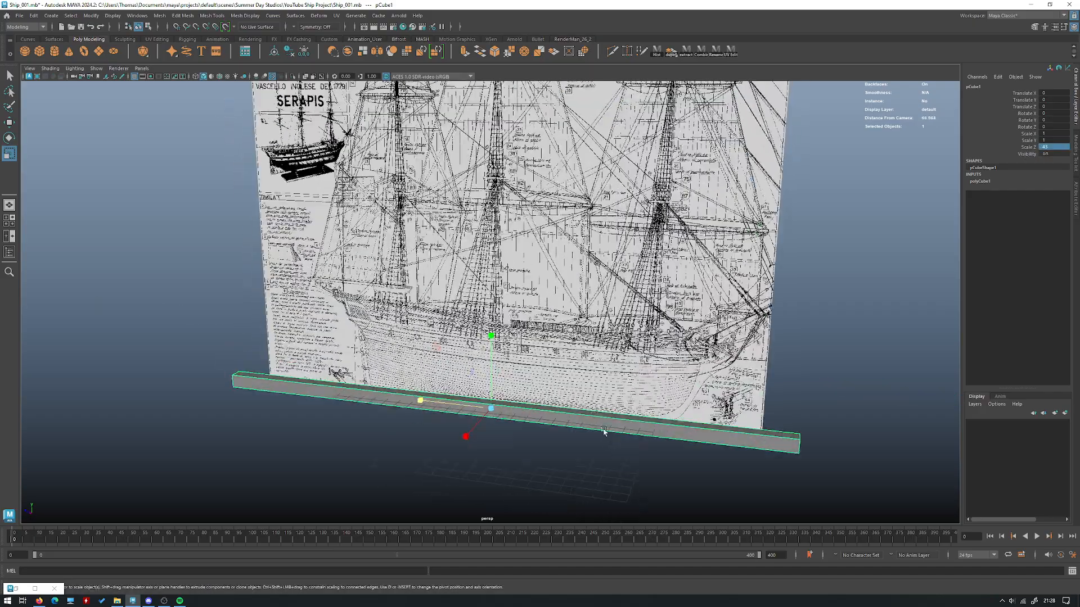
# Select the Serapis blueprint plane and show it in the maximized side view with wireframe display
pyautogui.keyDown('alt'); pyautogui.moveTo(532, 362); pyautogui.dragTo(447, 402); pyautogui.keyUp('alt')
pyautogui.press('w')
pyautogui.click(448, 368)
pyautogui.press('f')
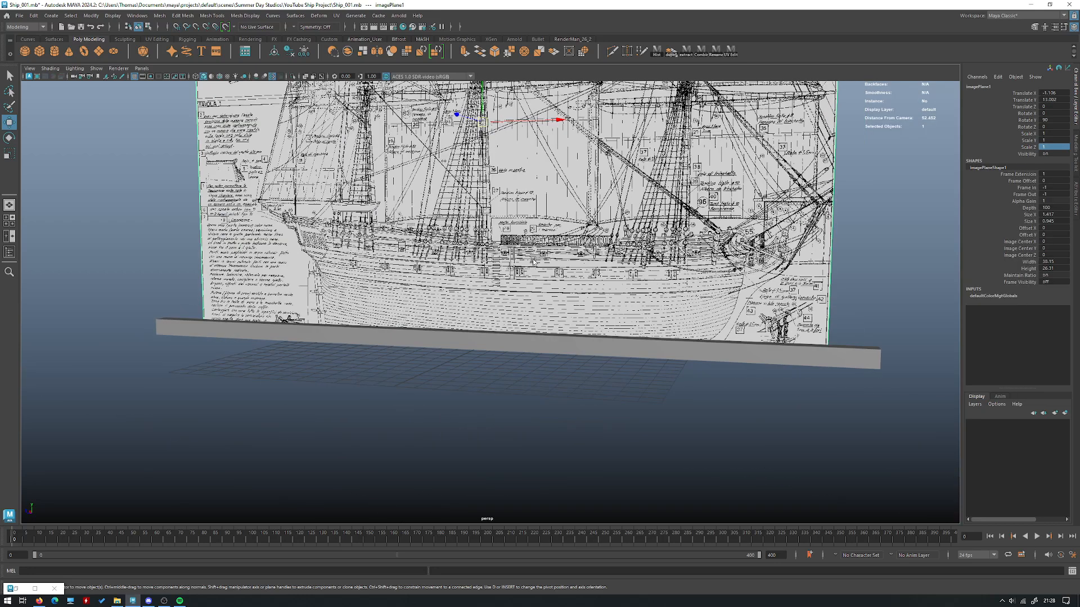
pyautogui.press('space')
pyautogui.press('space')
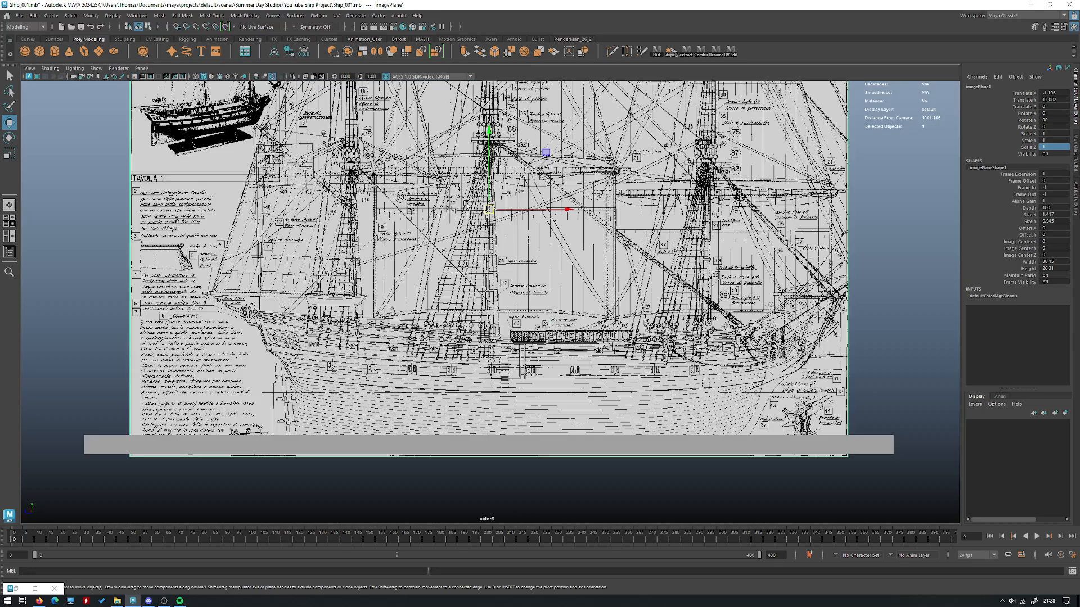
pyautogui.press('4')
# Scale the blueprint plane uniformly to about 1.6 and shift it so the hull's length lines up with the reference cube
pyautogui.moveTo(491, 147); pyautogui.dragTo(490, 206)
pyautogui.press('r')
pyautogui.moveTo(490, 268); pyautogui.dragTo(562, 267)
pyautogui.press('w')
pyautogui.moveTo(545, 224); pyautogui.dragTo(530, 169, button='middle')
pyautogui.press('r')
pyautogui.moveTo(474, 227)
pyautogui.mouseDown()
pyautogui.moveTo(506, 228)
pyautogui.moveTo(471, 231)
pyautogui.mouseUp()
pyautogui.press('w')
pyautogui.press('r')
pyautogui.press('r')
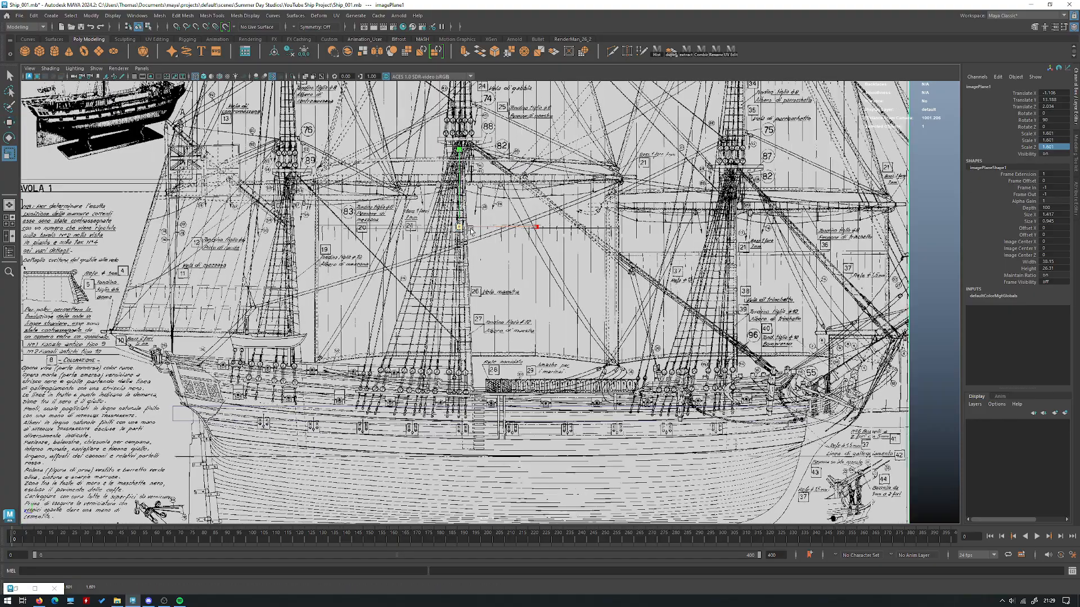
# Raise the enlarged blueprint plane vertically to a Translate Y of about 19.5
pyautogui.scroll(-5, 472, 231)
pyautogui.press('w')
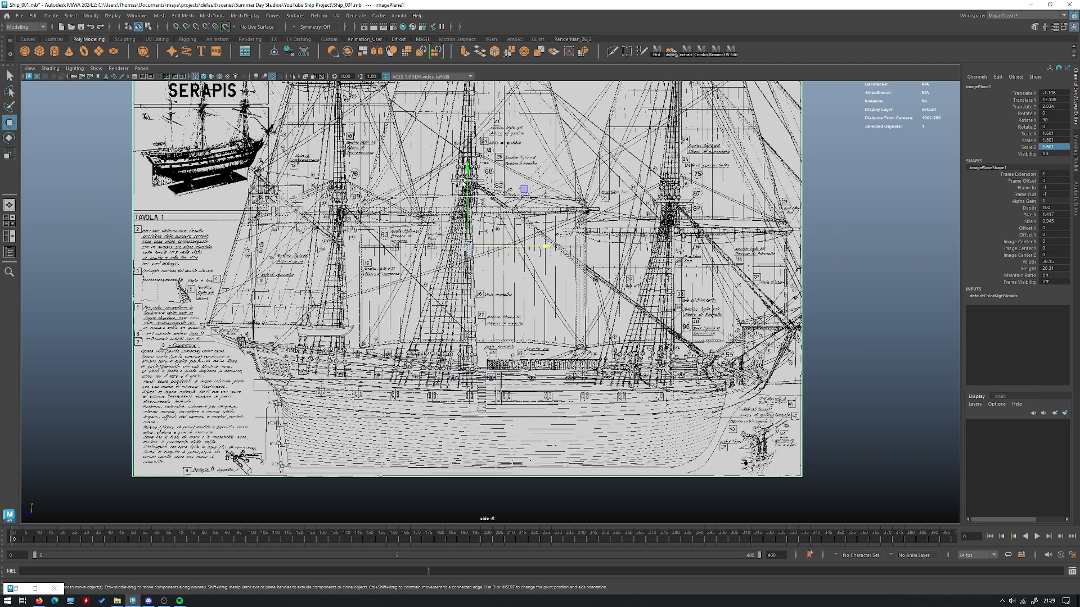
pyautogui.scroll(-2, 472, 231)
pyautogui.moveTo(467, 183); pyautogui.dragTo(466, 119)
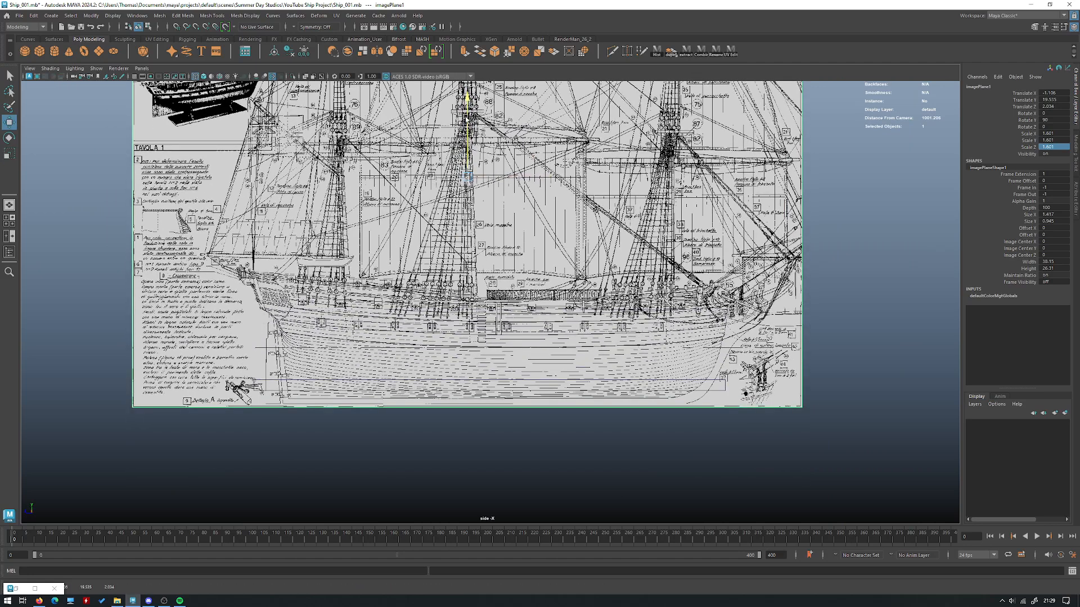
# Delete the reference cube and raise the blueprint plane further, to a Translate Y of about 23.8
pyautogui.click(259, 383)
pyautogui.click(421, 323)
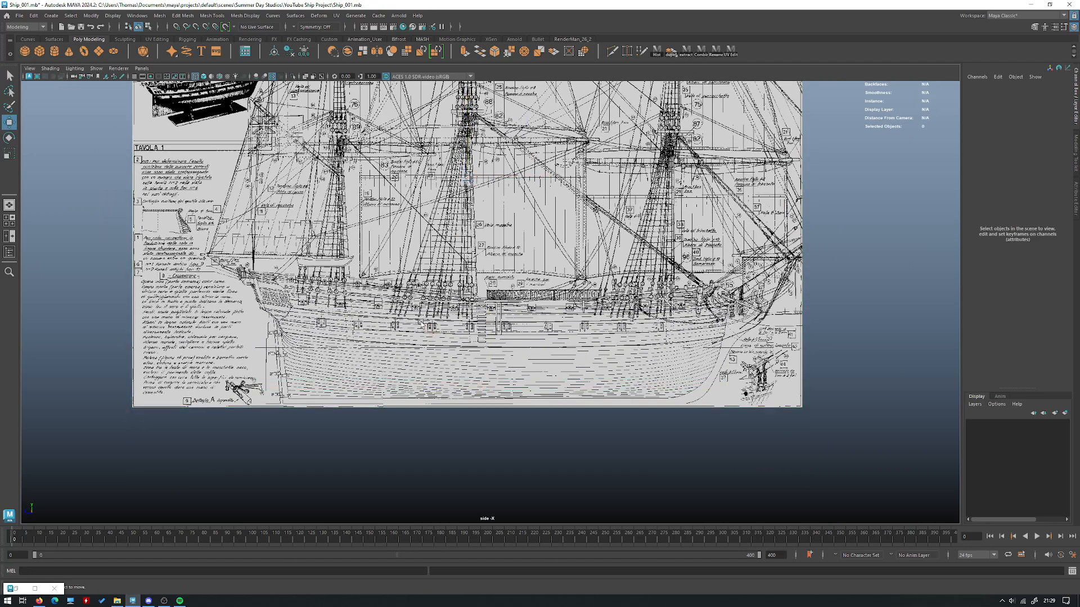
pyautogui.click(438, 337)
pyautogui.moveTo(468, 141); pyautogui.dragTo(468, 93)
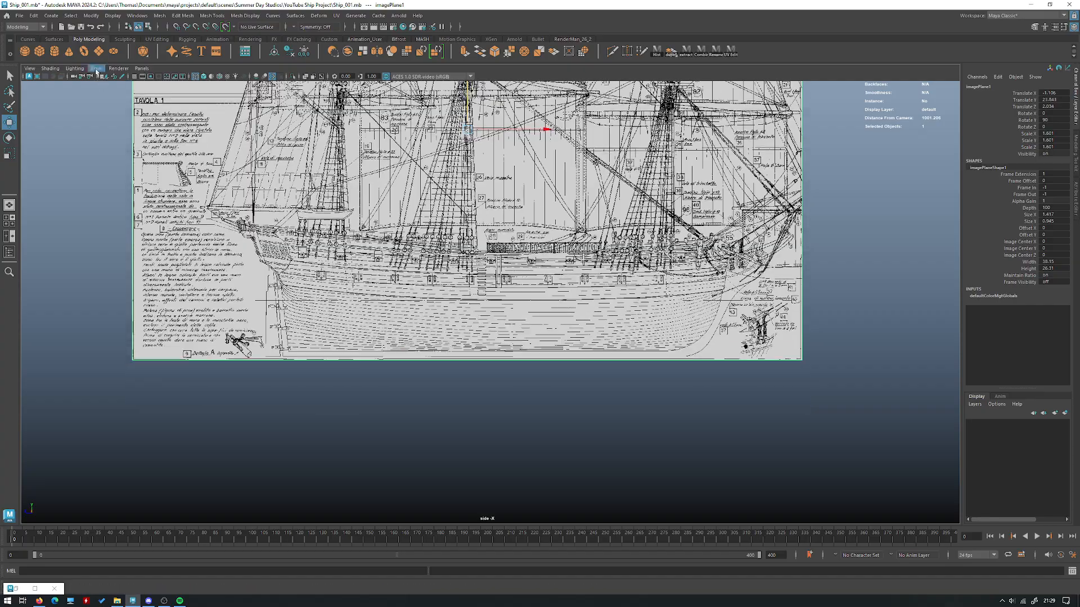
# Examine the enlarged blueprint plane's position relative to the grid in the perspective view
pyautogui.press('space')
pyautogui.press('space')
pyautogui.moveTo(726, 332); pyautogui.dragTo(646, 386, button='middle')
pyautogui.click(641, 402)
pyautogui.scroll(-10, 562, 394)
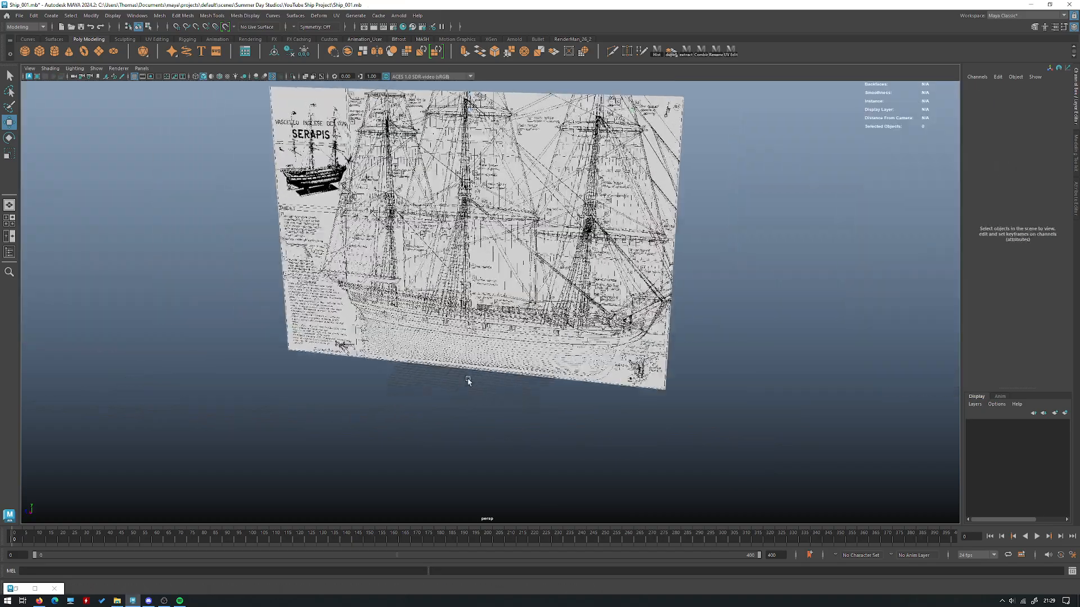
pyautogui.keyDown('alt'); pyautogui.moveTo(468, 382); pyautogui.dragTo(503, 386); pyautogui.keyUp('alt')
pyautogui.scroll(2, 504, 387)
pyautogui.keyDown('alt'); pyautogui.moveTo(497, 273); pyautogui.dragTo(574, 301); pyautogui.keyUp('alt')
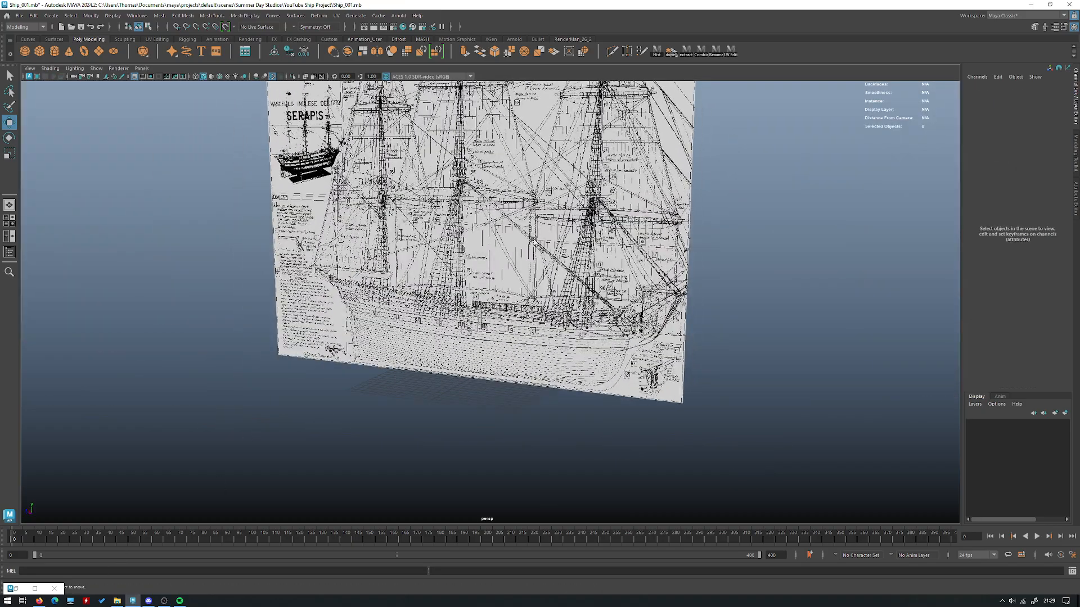
# Restore the Outliner window and open page02.tif from the project's Blueprints folder in the Photos viewer
pyautogui.click(20, 591)
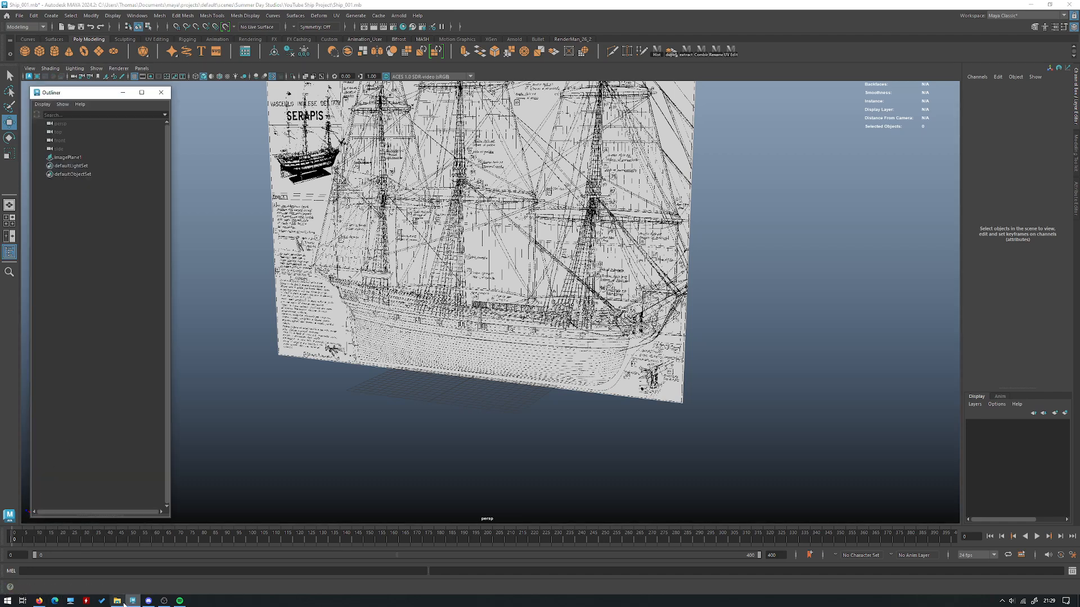
pyautogui.click(117, 601)
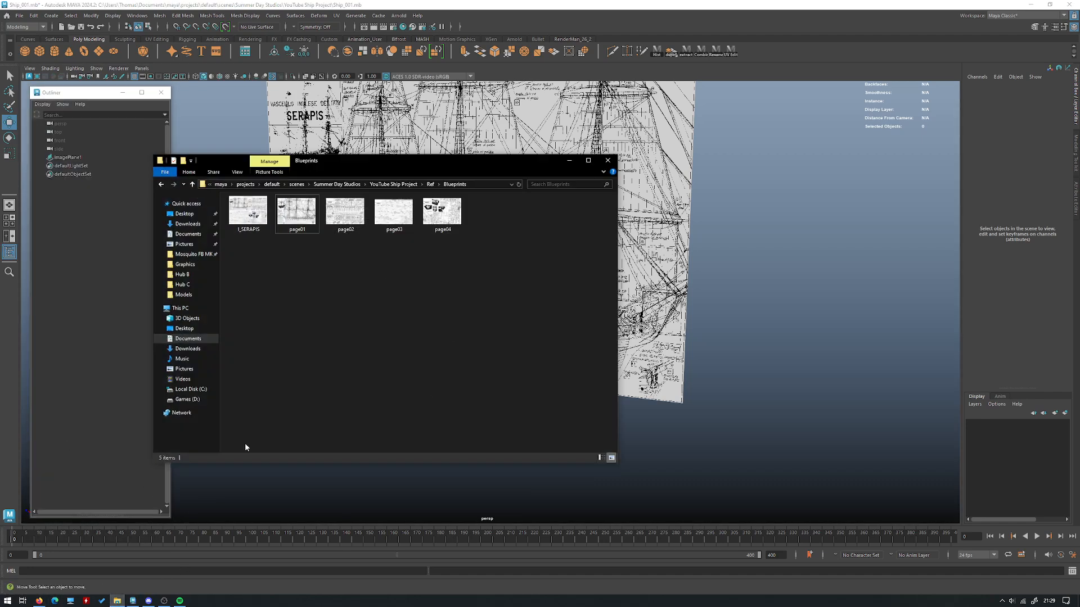
pyautogui.doubleClick(344, 212)
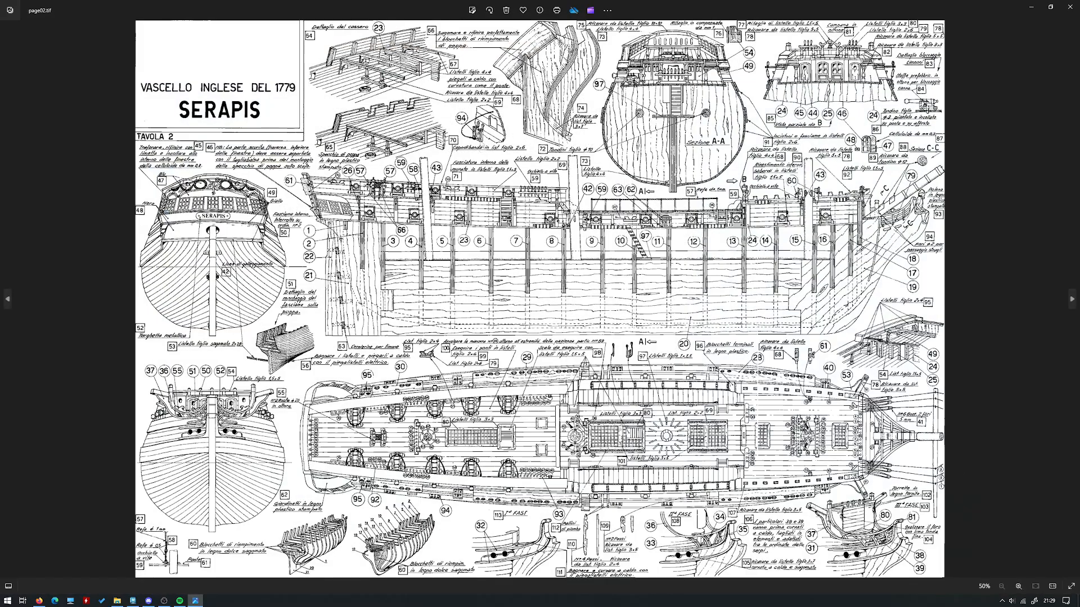
# Crop page02.tif to the bow-on front view of the hull in its lower-left corner, about 756 x 1087 pixels
pyautogui.click(473, 10)
pyautogui.moveTo(868, 80); pyautogui.dragTo(358, 332)
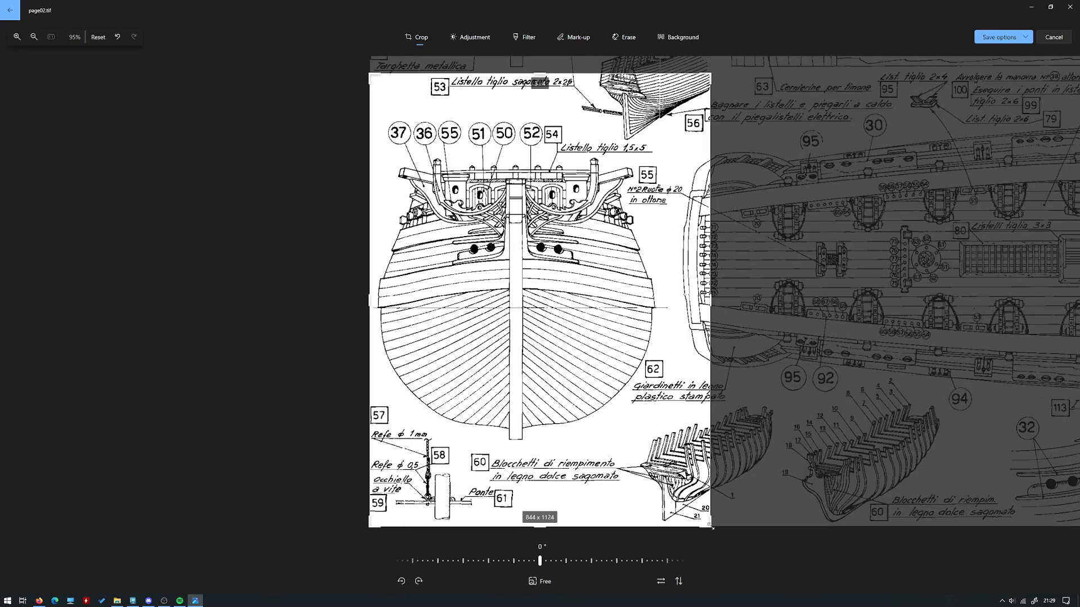
pyautogui.moveTo(711, 527); pyautogui.dragTo(677, 513)
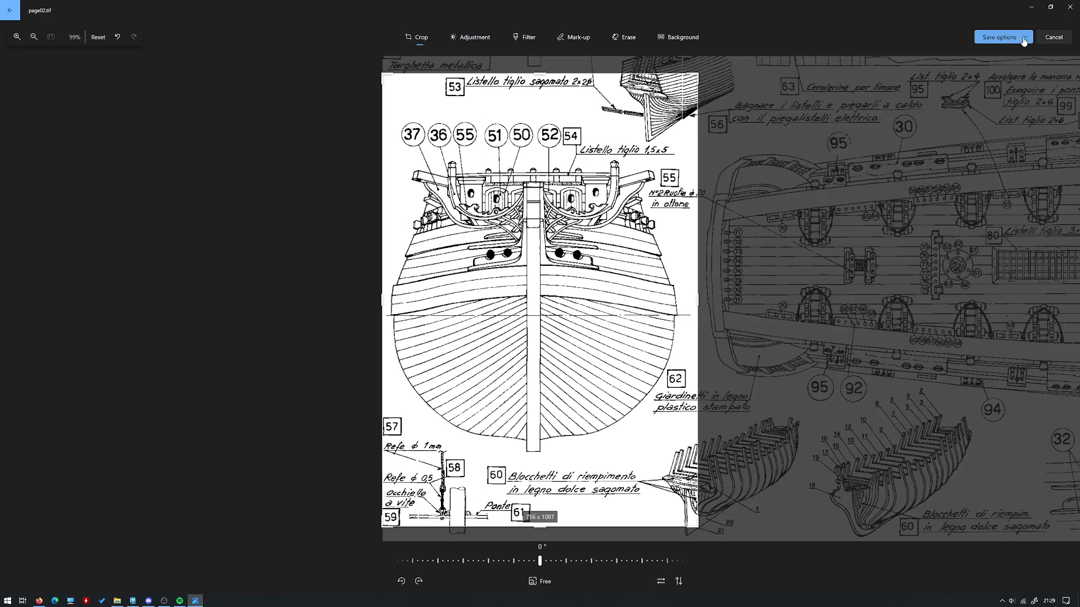
# Start saving the crop as a copy and set the save location to the project's Ref\Blueprints folder, using its copied path
pyautogui.click(1022, 39)
pyautogui.click(1003, 54)
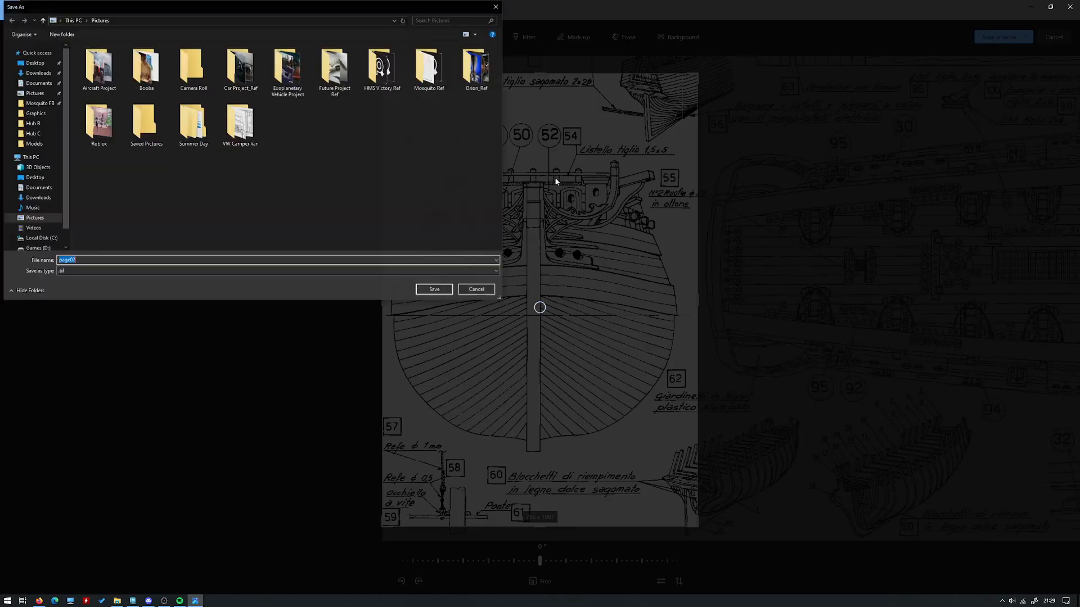
pyautogui.click(117, 601)
pyautogui.moveTo(372, 175); pyautogui.dragTo(254, 27)
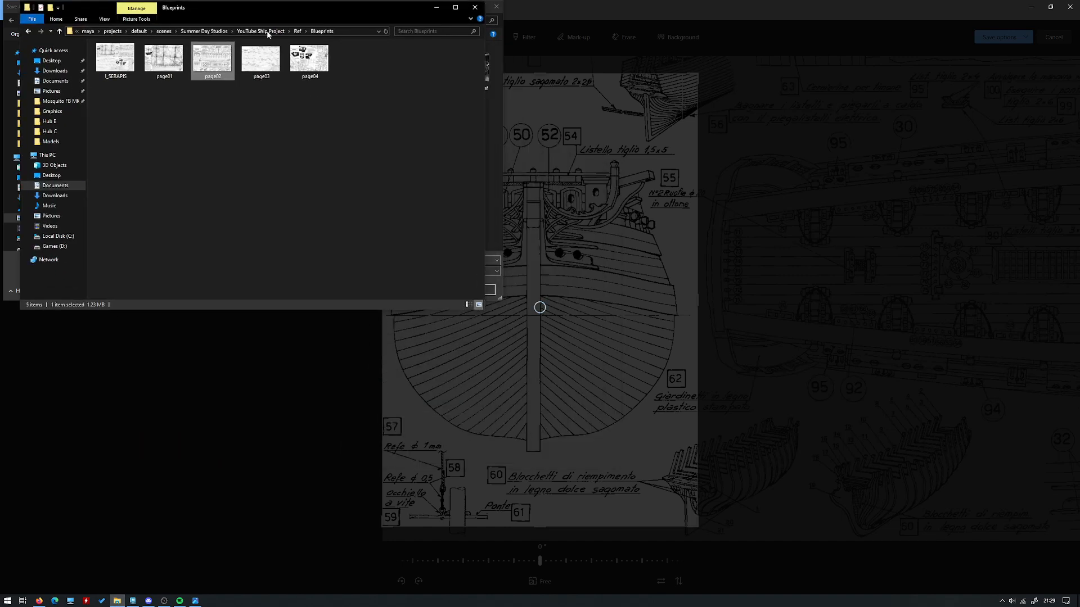
pyautogui.click(352, 33)
pyautogui.click(437, 7)
pyautogui.click(291, 21)
pyautogui.hotkey('ctrl', 'v')
pyautogui.press('Return')
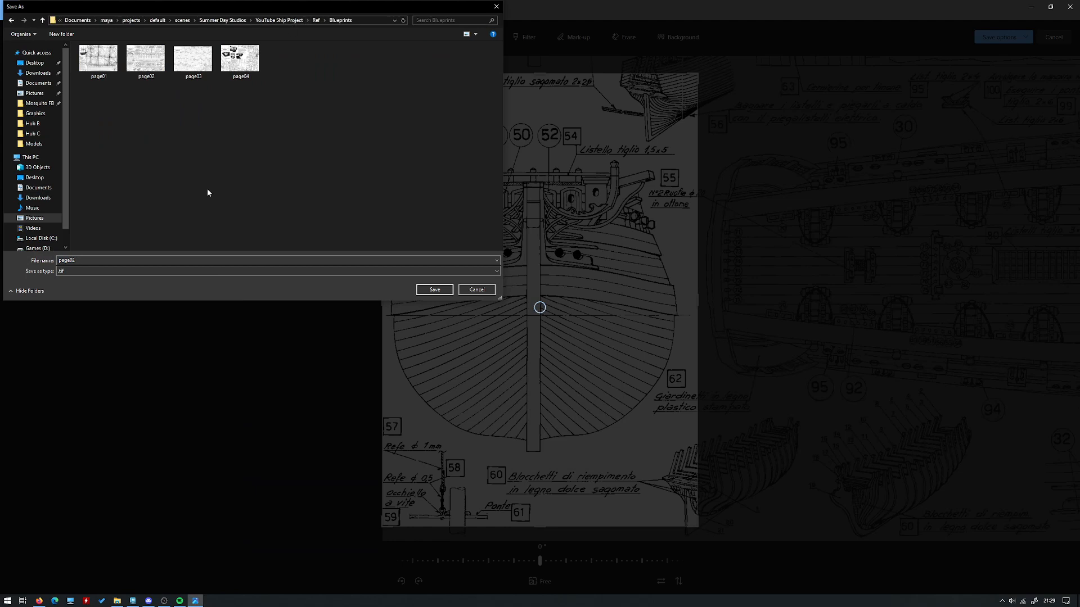
# Name the cropped copy Front, set its file type to .png and save it
pyautogui.click(110, 260)
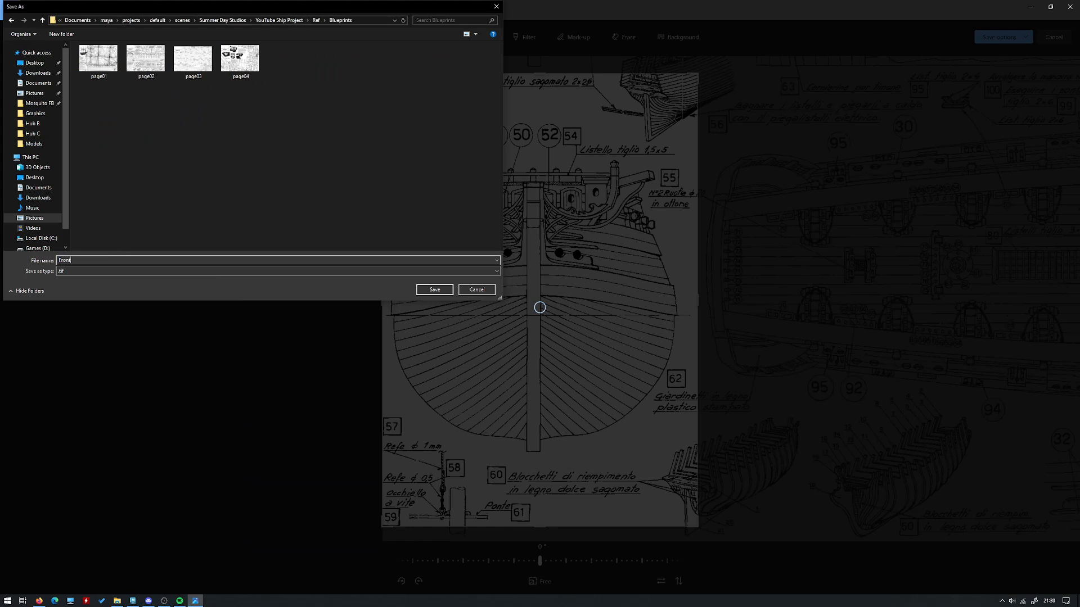
pyautogui.click(167, 275)
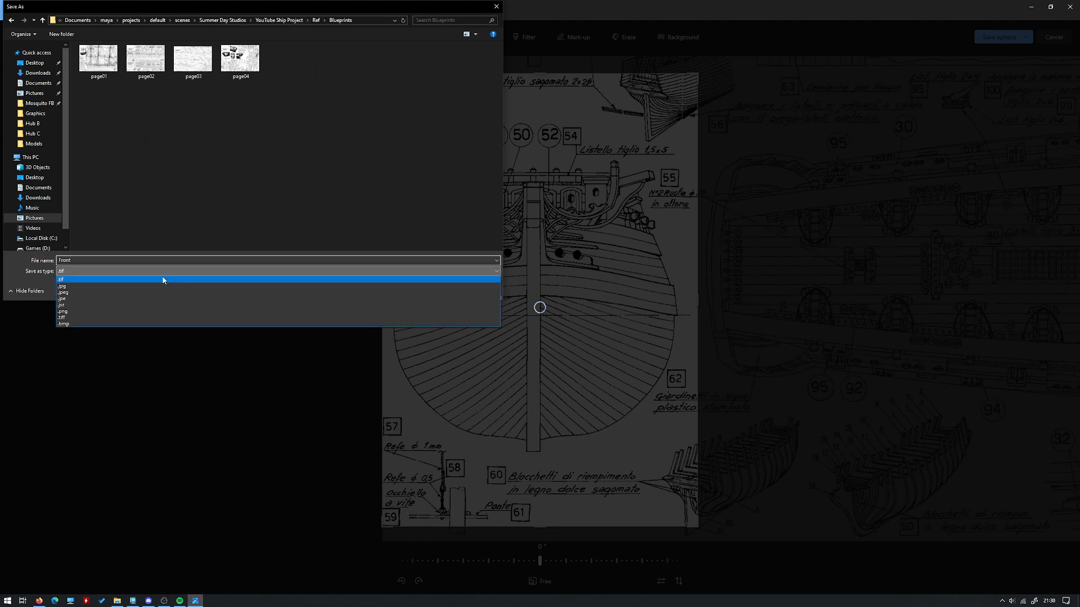
pyautogui.click(114, 312)
pyautogui.click(429, 290)
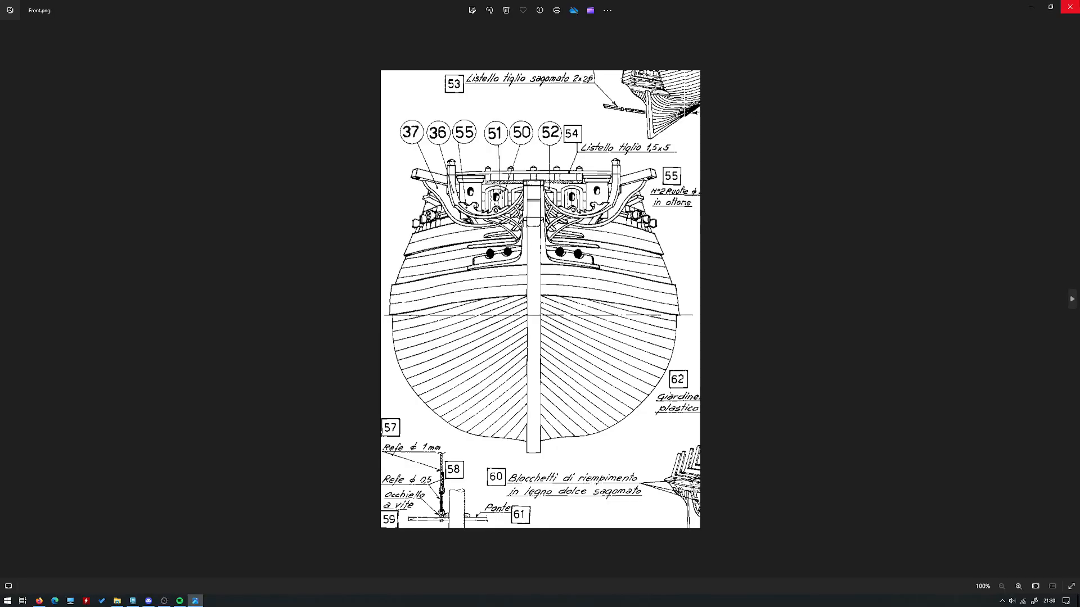
# Return to Maya, create a free image plane and load Front.png from the Blueprints folder as its image
pyautogui.click(1030, 5)
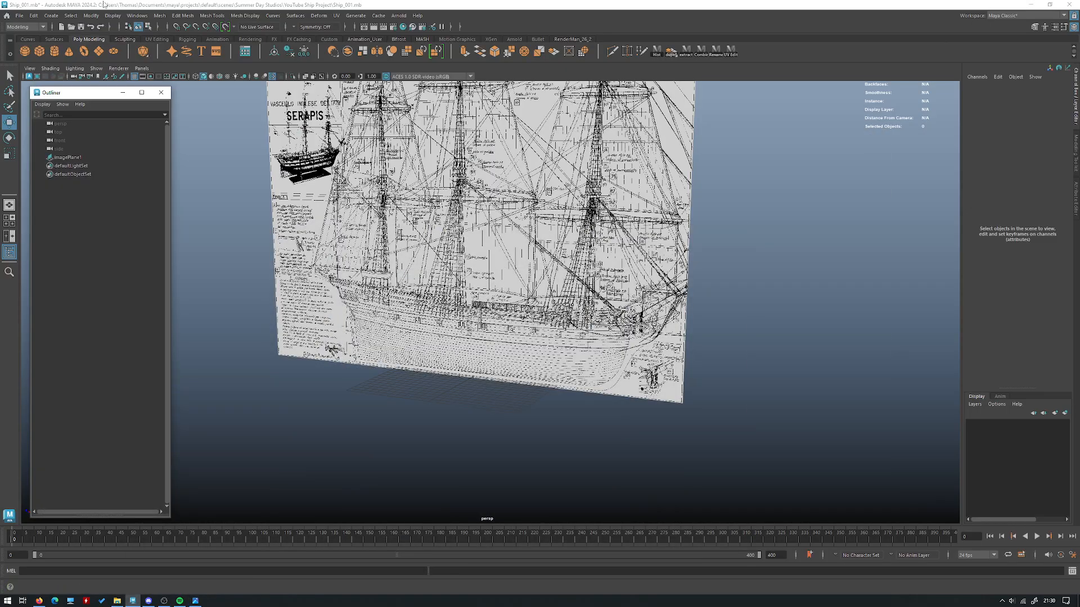
pyautogui.click(20, 15)
pyautogui.moveTo(51, 16)
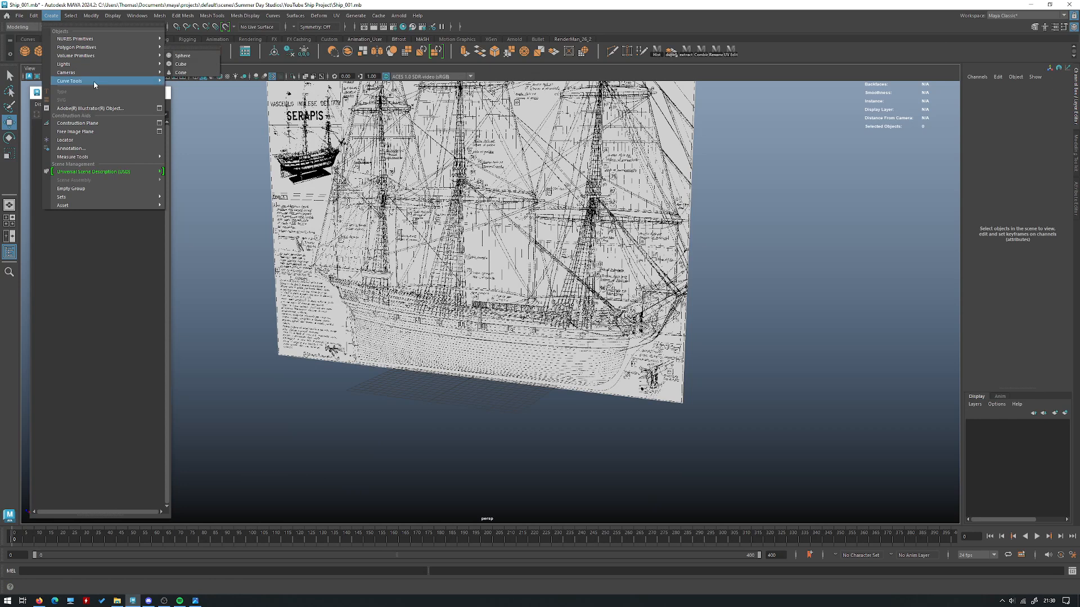
pyautogui.click(84, 132)
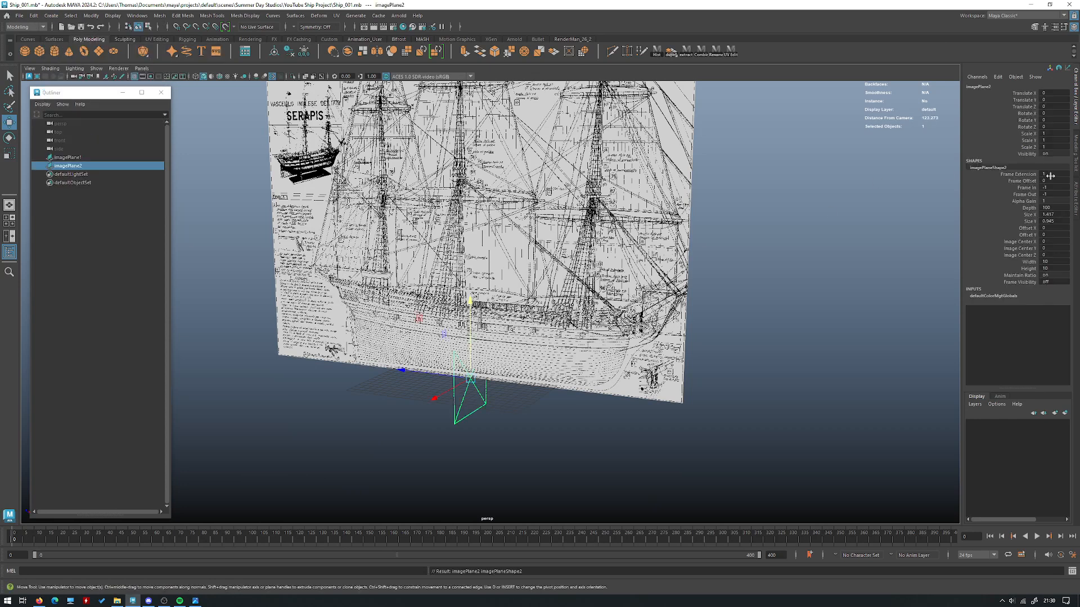
pyautogui.click(1075, 194)
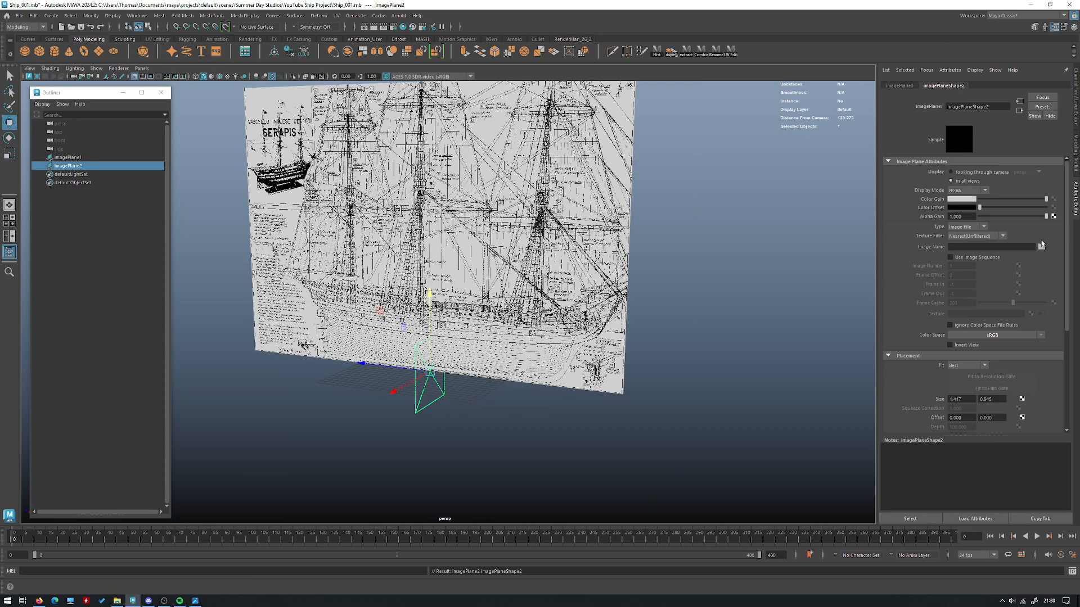
pyautogui.click(1042, 247)
pyautogui.click(389, 124)
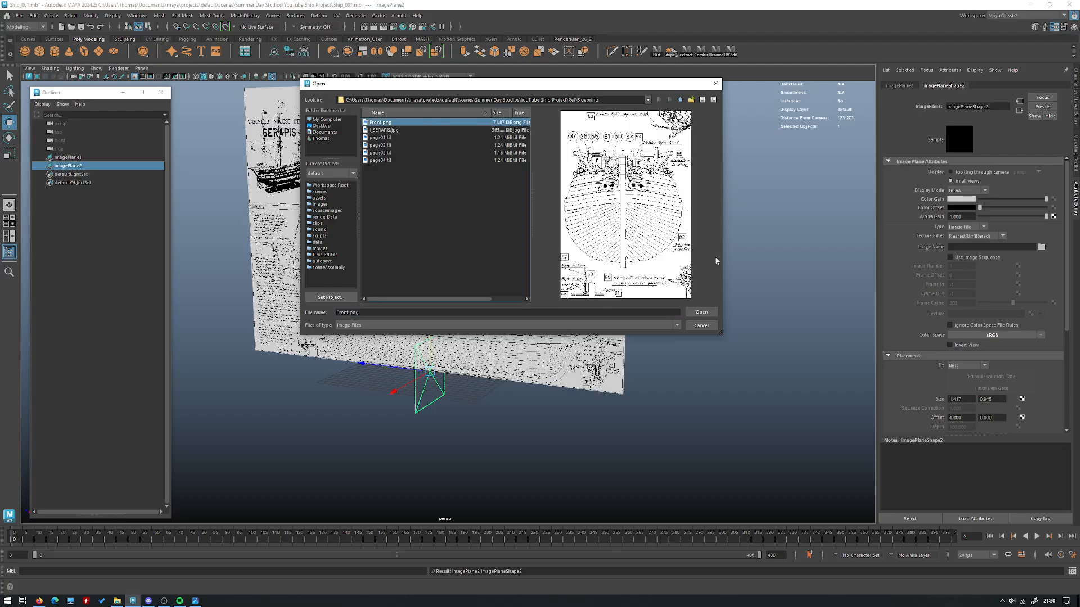
pyautogui.click(700, 312)
# Raise the front image plane off the grid toward the height of the hull on the side blueprint
pyautogui.scroll(3, 450, 281)
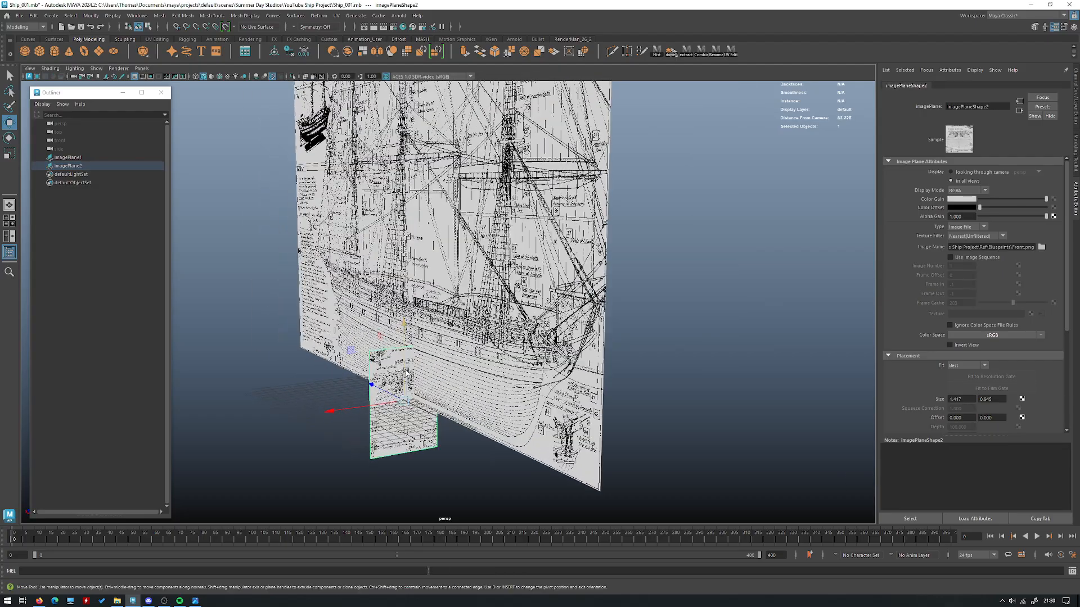
pyautogui.keyDown('alt'); pyautogui.moveTo(420, 304); pyautogui.dragTo(424, 329); pyautogui.keyUp('alt')
pyautogui.scroll(3, 387, 315)
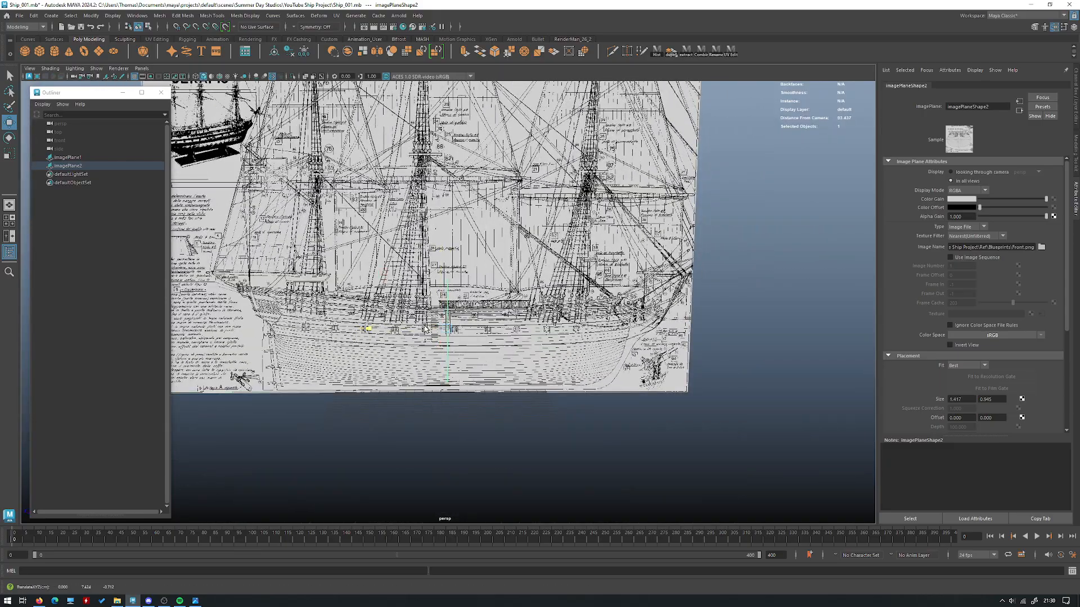
pyautogui.keyDown('alt'); pyautogui.moveTo(507, 322); pyautogui.dragTo(433, 323); pyautogui.keyUp('alt')
pyautogui.scroll(5, 440, 321)
pyautogui.press('r')
pyautogui.scroll(-3, 508, 319)
pyautogui.keyDown('alt'); pyautogui.moveTo(495, 318); pyautogui.dragTo(562, 303); pyautogui.keyUp('alt')
# Select the side image plane and nudge it sideways in the top view toward the ship's centreline
pyautogui.click(537, 309)
pyautogui.press('w')
pyautogui.scroll(-2, 537, 309)
pyautogui.moveTo(414, 157); pyautogui.dragTo(450, 207)
pyautogui.keyDown('alt'); pyautogui.moveTo(565, 371); pyautogui.dragTo(483, 371); pyautogui.keyUp('alt')
pyautogui.press('space')
pyautogui.press('space')
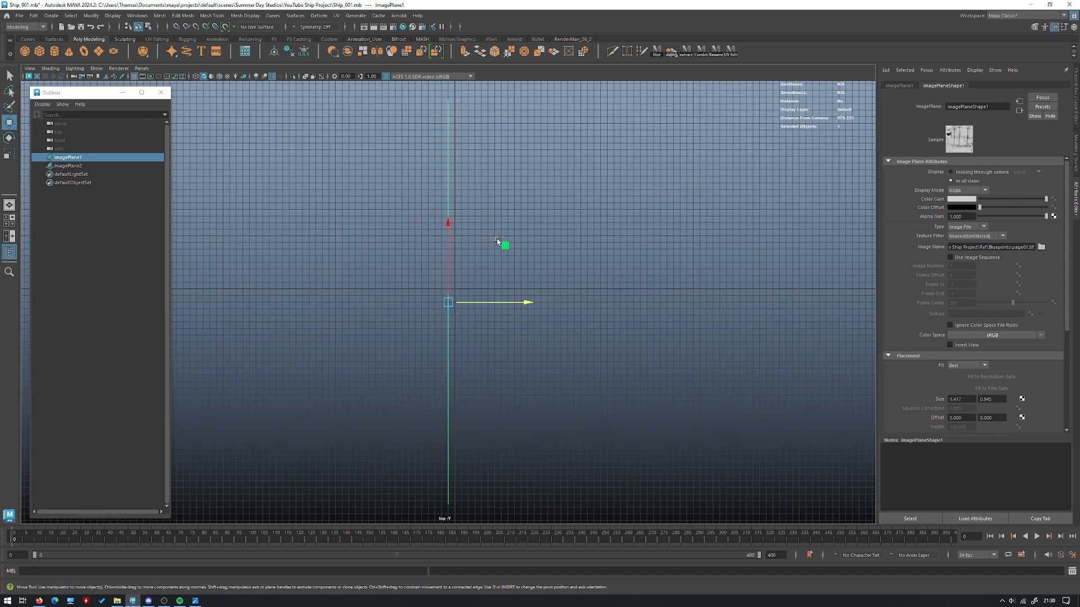
pyautogui.moveTo(461, 304); pyautogui.dragTo(455, 303)
pyautogui.press('space')
pyautogui.press('space')
pyautogui.keyDown('alt'); pyautogui.moveTo(530, 229); pyautogui.dragTo(388, 329); pyautogui.keyUp('alt')
# Scale the front image plane to about 1.724 and set its height to about Y 6.287 to match the side hull
pyautogui.click(446, 321)
pyautogui.press('r')
pyautogui.moveTo(442, 299); pyautogui.dragTo(478, 300)
pyautogui.press('w')
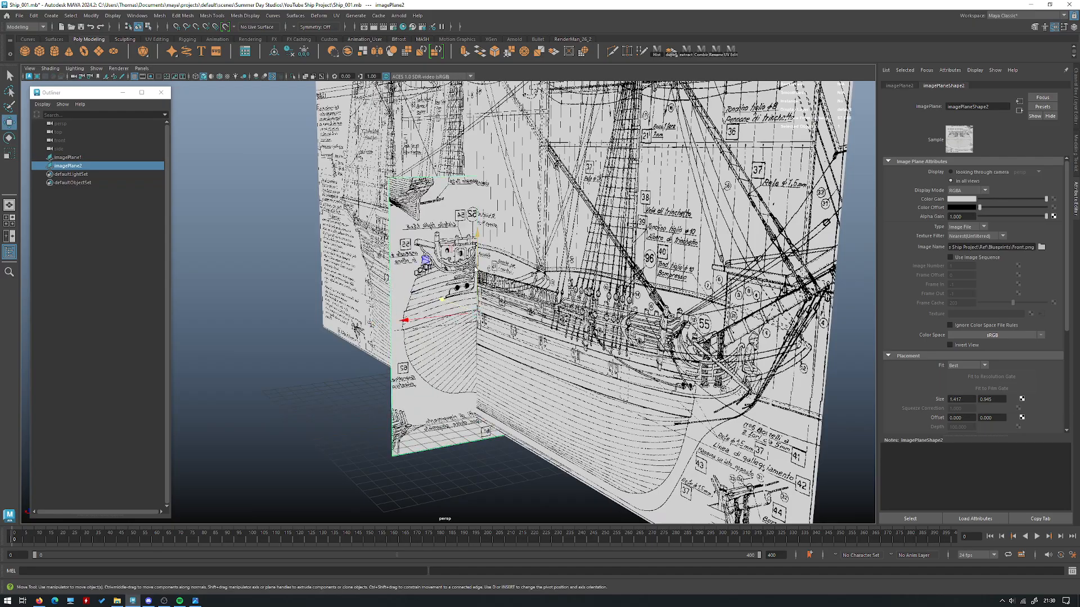
pyautogui.moveTo(477, 234); pyautogui.dragTo(490, 275)
pyautogui.scroll(-5, 489, 274)
# Create a polygon cube, set its Scale X to 12 and raise it to about Y 6.185 at the hull's widest part
pyautogui.click(703, 298)
pyautogui.keyDown('alt'); pyautogui.moveTo(703, 299); pyautogui.dragTo(691, 325); pyautogui.keyUp('alt')
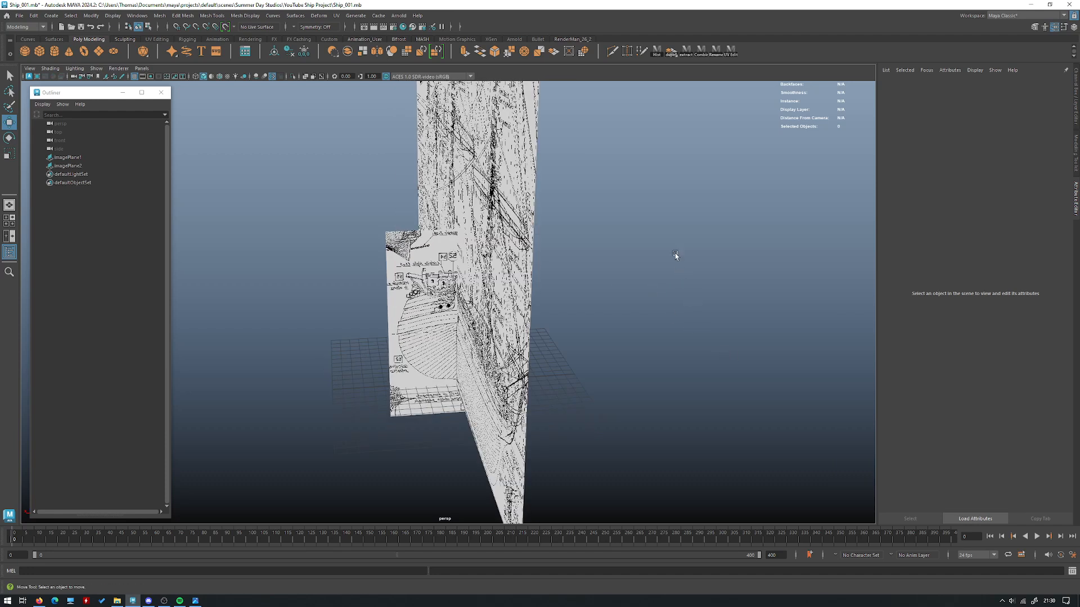
pyautogui.keyDown('shift'); pyautogui.rightClick(669, 214); pyautogui.keyUp('shift')
pyautogui.click(668, 236)
pyautogui.press('r')
pyautogui.moveTo(379, 387); pyautogui.dragTo(371, 387)
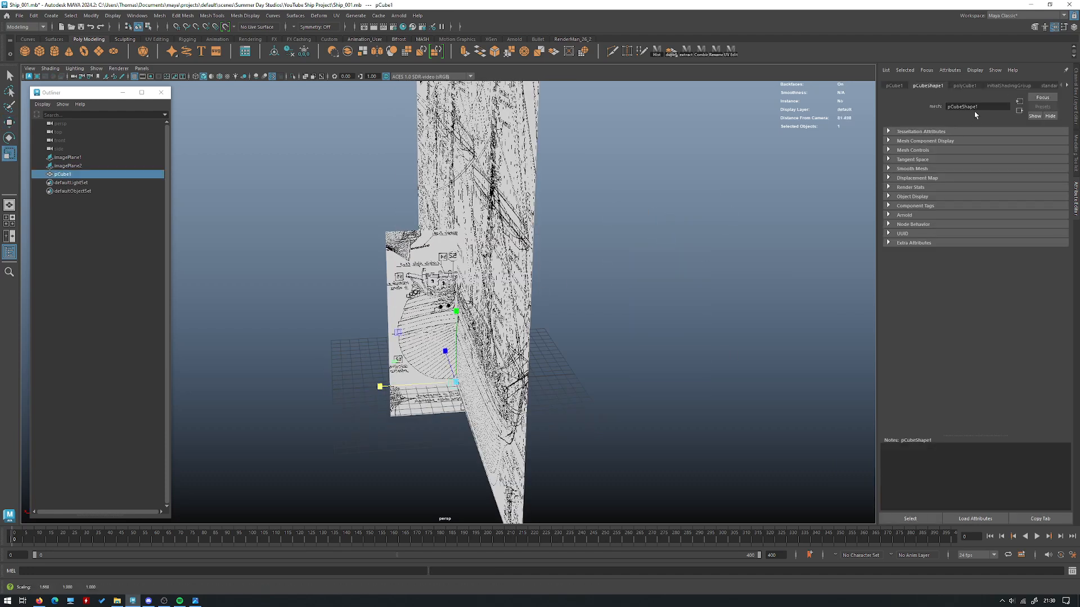
pyautogui.click(1075, 95)
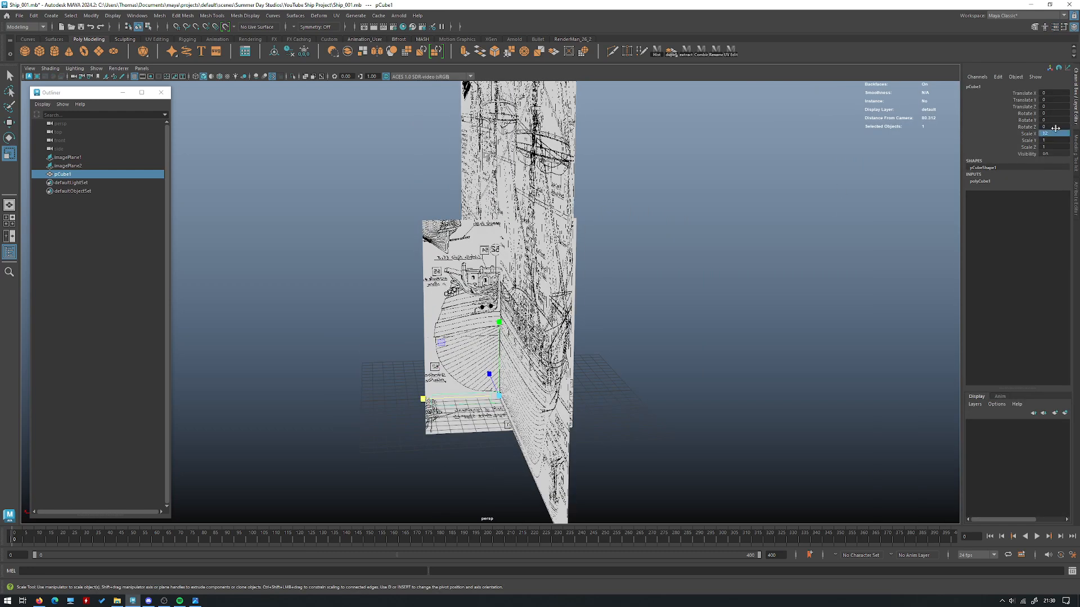
pyautogui.scroll(3, 851, 202)
pyautogui.press('w')
pyautogui.moveTo(501, 312); pyautogui.dragTo(428, 287)
# Shift the front image plane to about Z -0.093 and scale it in the front view to about 1.805 against the reference cube
pyautogui.click(454, 300)
pyautogui.scroll(5, 632, 363)
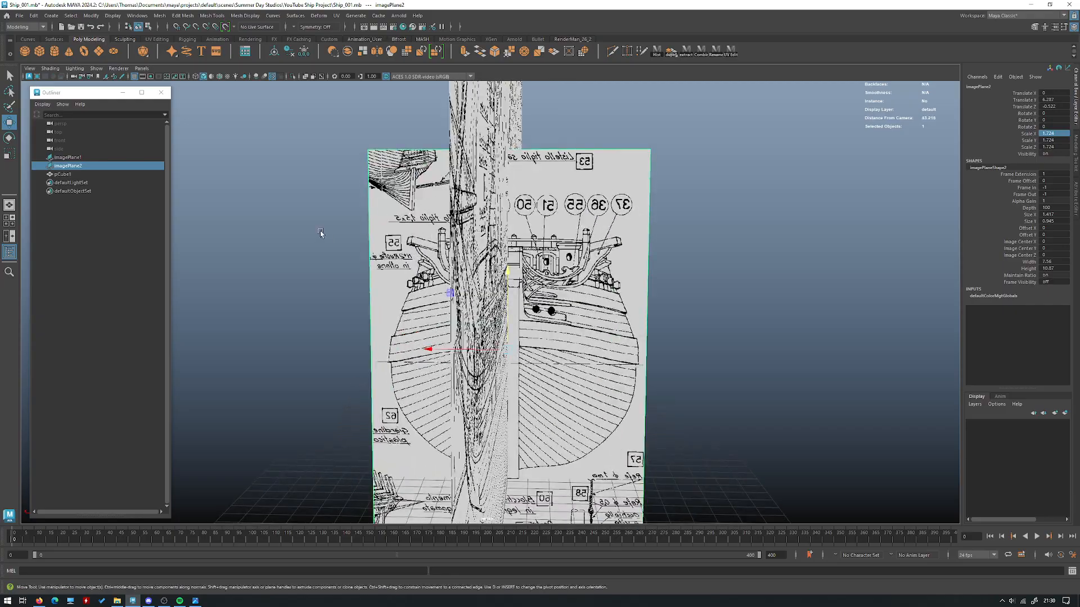
pyautogui.press('4')
pyautogui.keyDown('alt'); pyautogui.moveTo(321, 233); pyautogui.dragTo(494, 335); pyautogui.keyUp('alt')
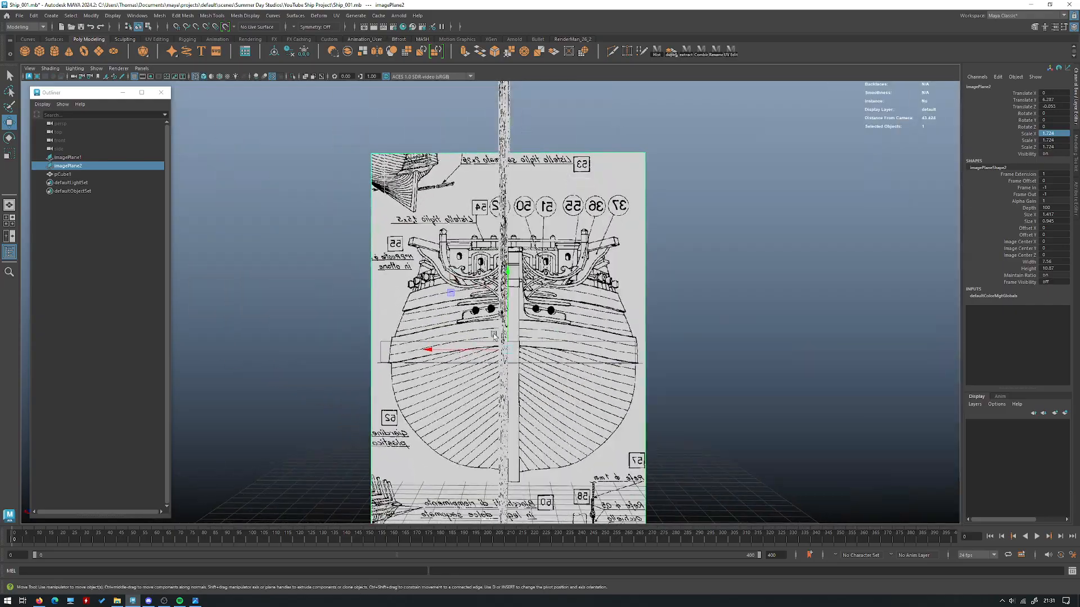
pyautogui.press('space')
pyautogui.press('space')
pyautogui.press('r')
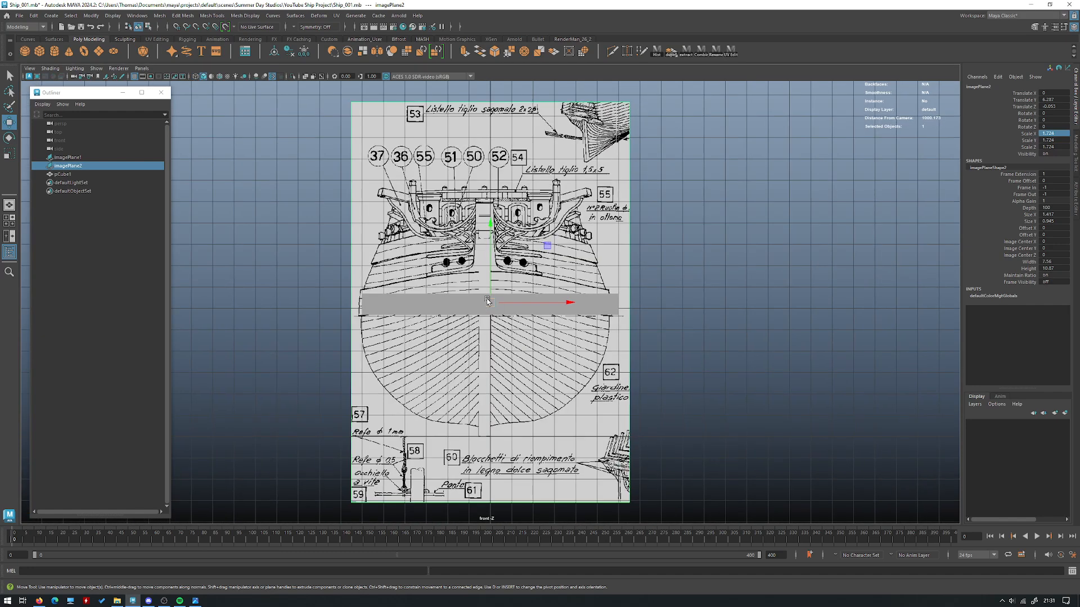
pyautogui.press('4')
pyautogui.moveTo(489, 303); pyautogui.dragTo(503, 304)
# Move the front image plane to about X 0.237 and fine-tune its scale so the hull's widest part matches the cube's width
pyautogui.press('w')
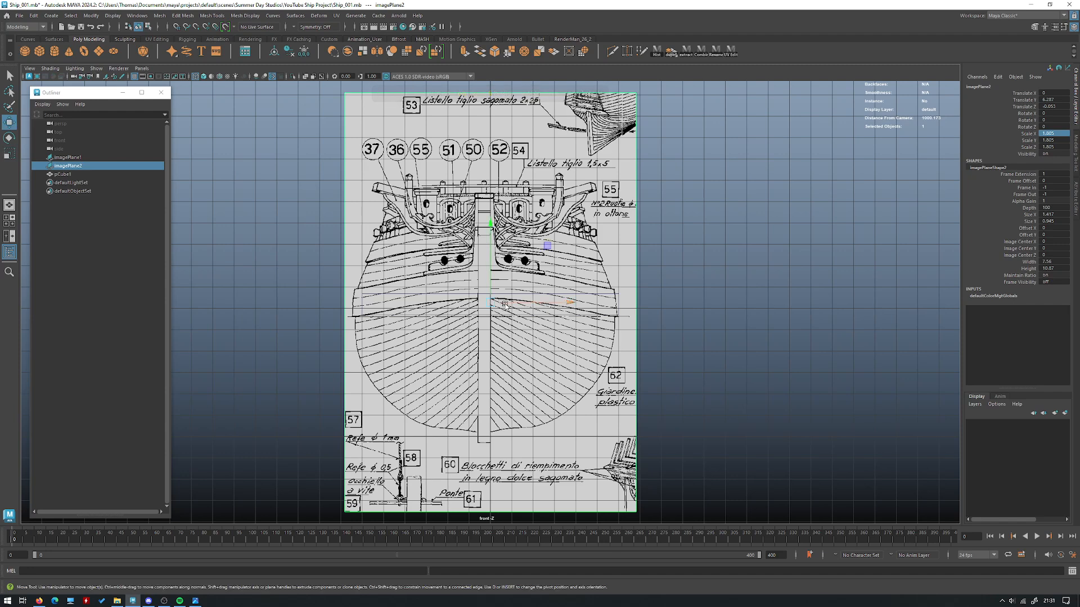
pyautogui.moveTo(511, 303); pyautogui.dragTo(492, 304)
pyautogui.press('r')
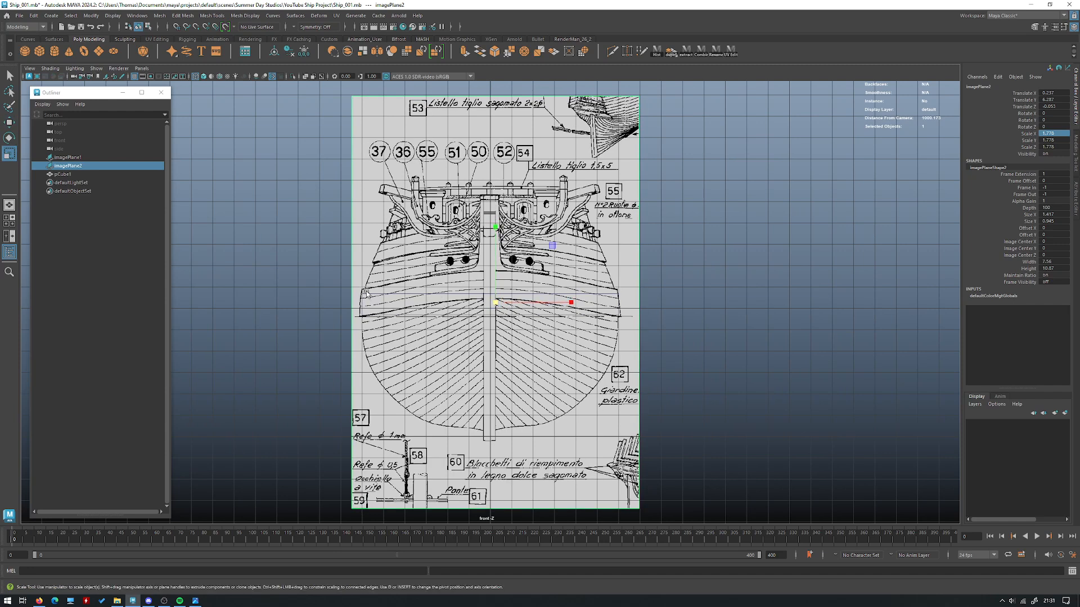
pyautogui.click(362, 297)
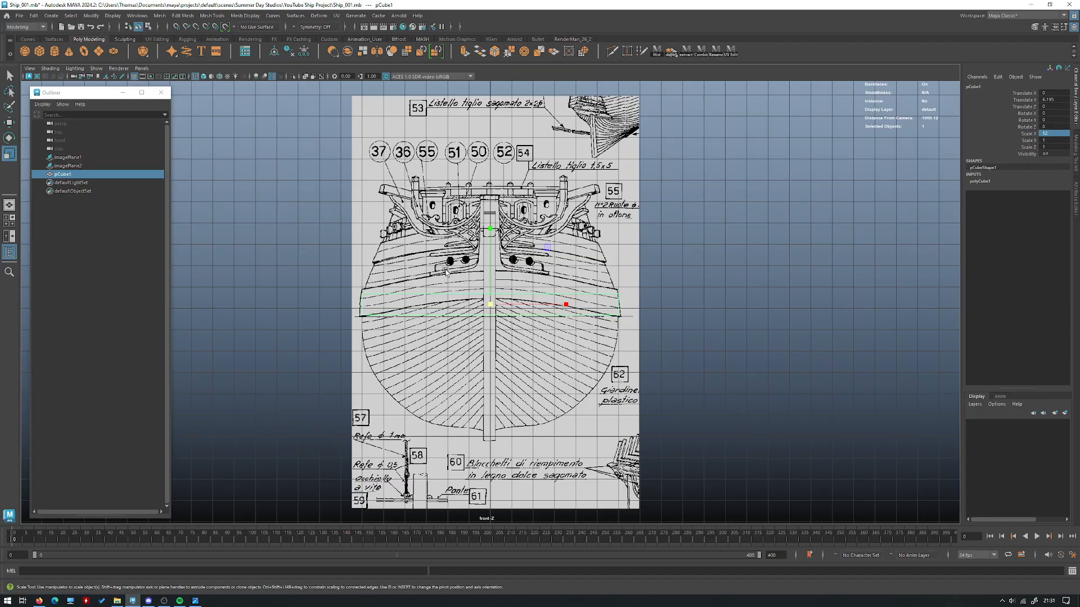
pyautogui.click(445, 271)
pyautogui.click(496, 302)
pyautogui.moveTo(496, 302); pyautogui.dragTo(495, 302)
# Return to the perspective view and delete the reference cube from the scene
pyautogui.press('space')
pyautogui.press('space')
pyautogui.keyDown('alt'); pyautogui.moveTo(547, 247); pyautogui.dragTo(650, 227); pyautogui.keyUp('alt')
pyautogui.keyDown('alt'); pyautogui.moveTo(650, 227); pyautogui.dragTo(512, 239, button='right'); pyautogui.keyUp('alt')
pyautogui.moveTo(512, 239)
pyautogui.keyDown('alt'); pyautogui.mouseDown()
pyautogui.moveTo(500, 226)
pyautogui.moveTo(493, 239)
pyautogui.moveTo(513, 241)
pyautogui.mouseUp(); pyautogui.keyUp('alt')
pyautogui.click(655, 303)
pyautogui.scroll(2, 664, 308)
pyautogui.keyDown('alt'); pyautogui.moveTo(665, 309); pyautogui.dragTo(482, 335); pyautogui.keyUp('alt')
pyautogui.click(480, 334)
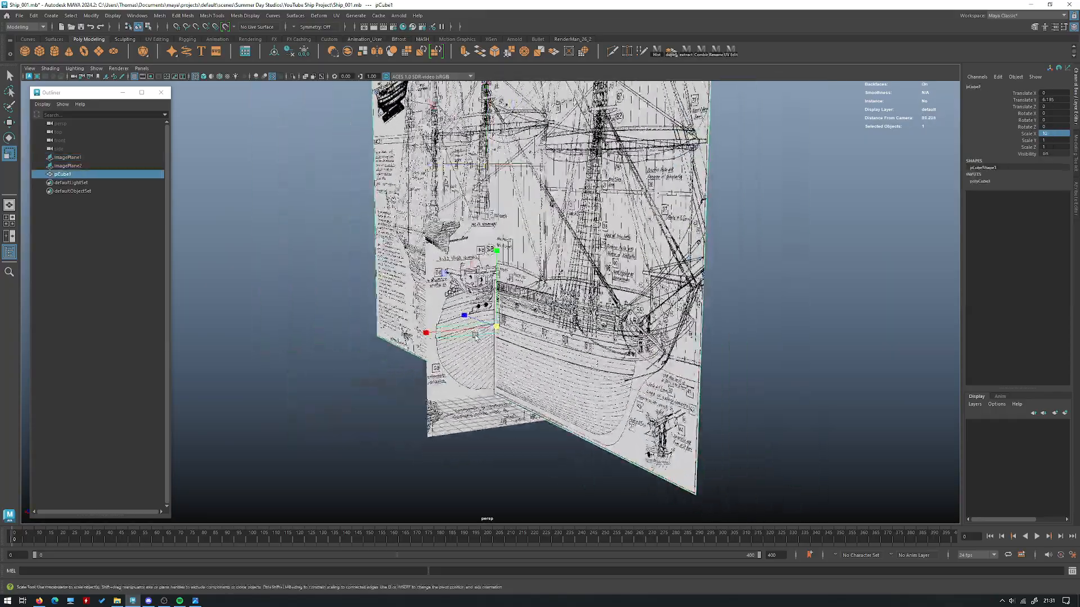
pyautogui.press('Delete')
# Examine how the side and front blueprints line up in the side, front and perspective views
pyautogui.press('space')
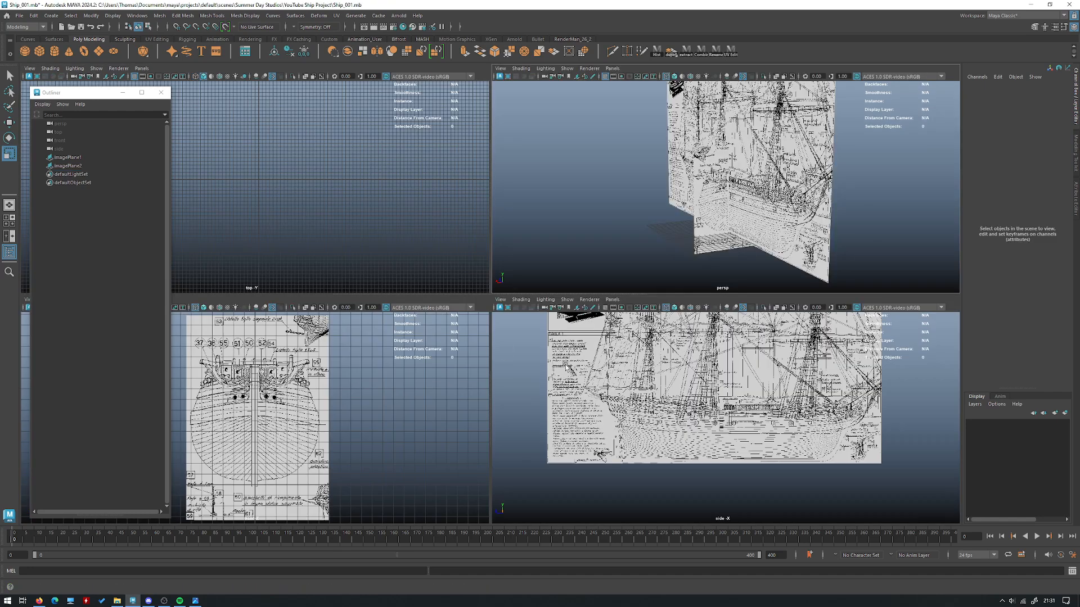
pyautogui.press('space')
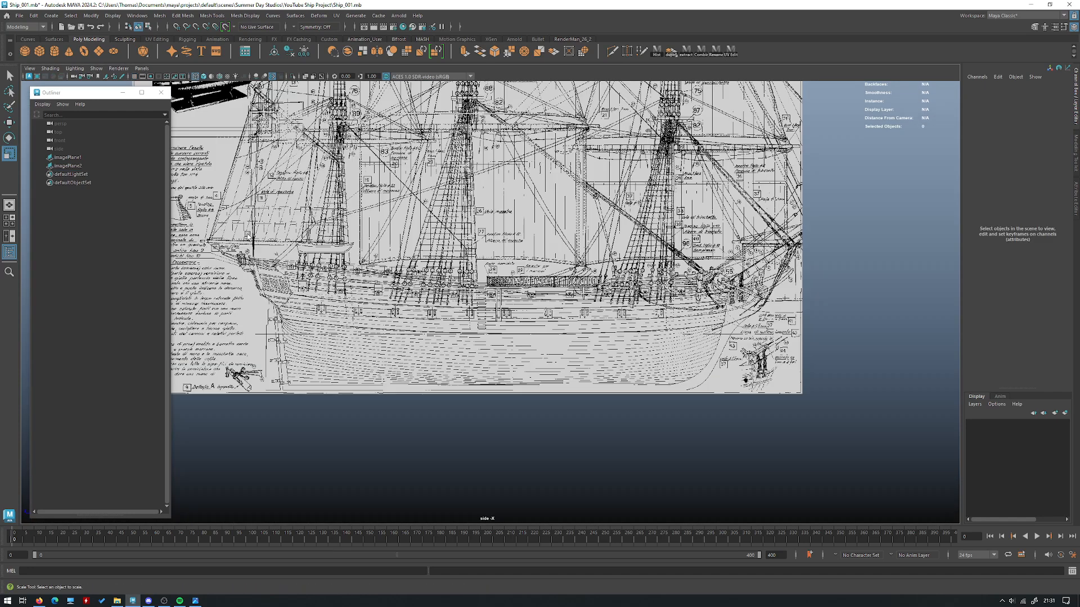
pyautogui.scroll(3, 183, 307)
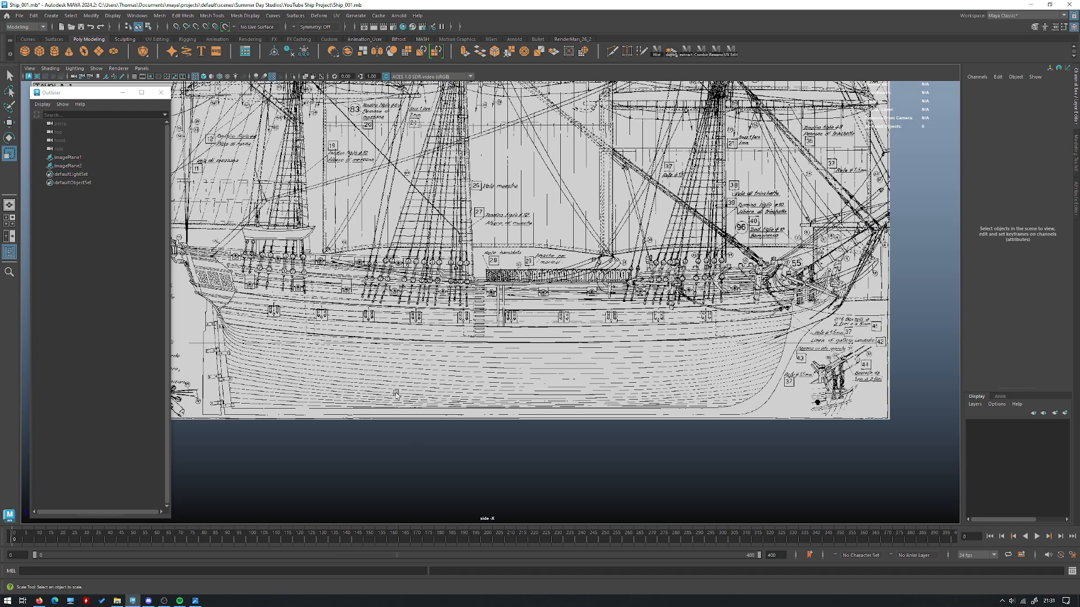
pyautogui.press('space')
pyautogui.press('space')
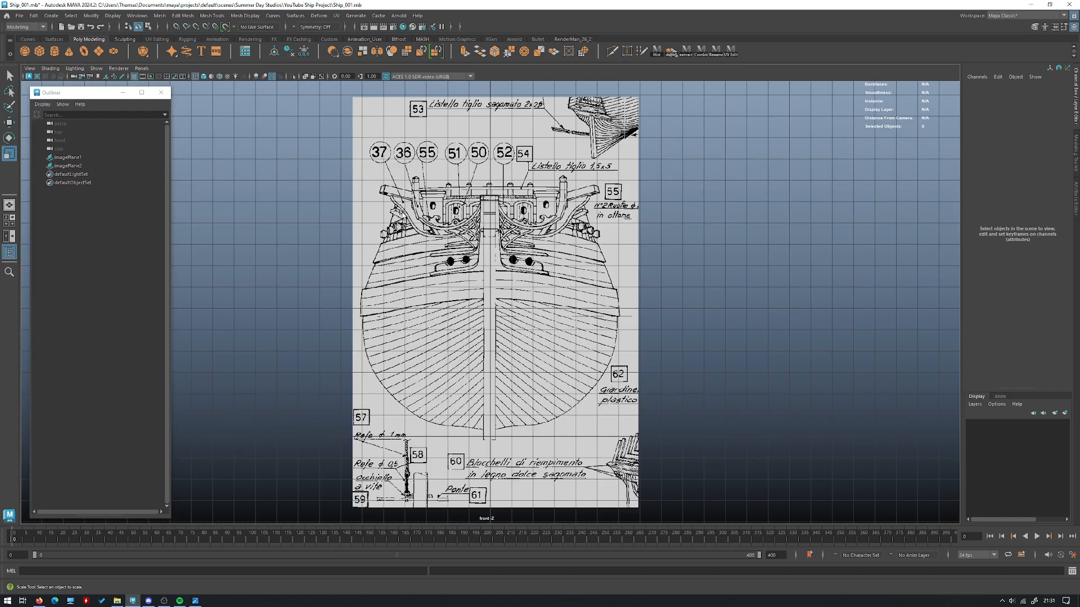
pyautogui.press('space')
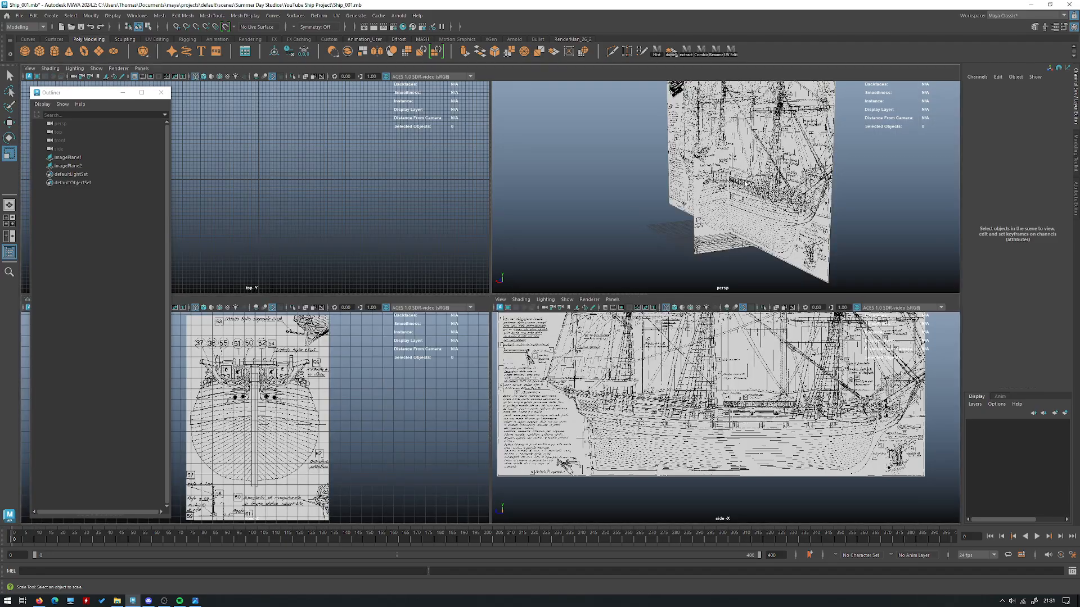
pyautogui.press('space')
pyautogui.keyDown('alt'); pyautogui.moveTo(288, 466); pyautogui.dragTo(434, 322); pyautogui.keyUp('alt')
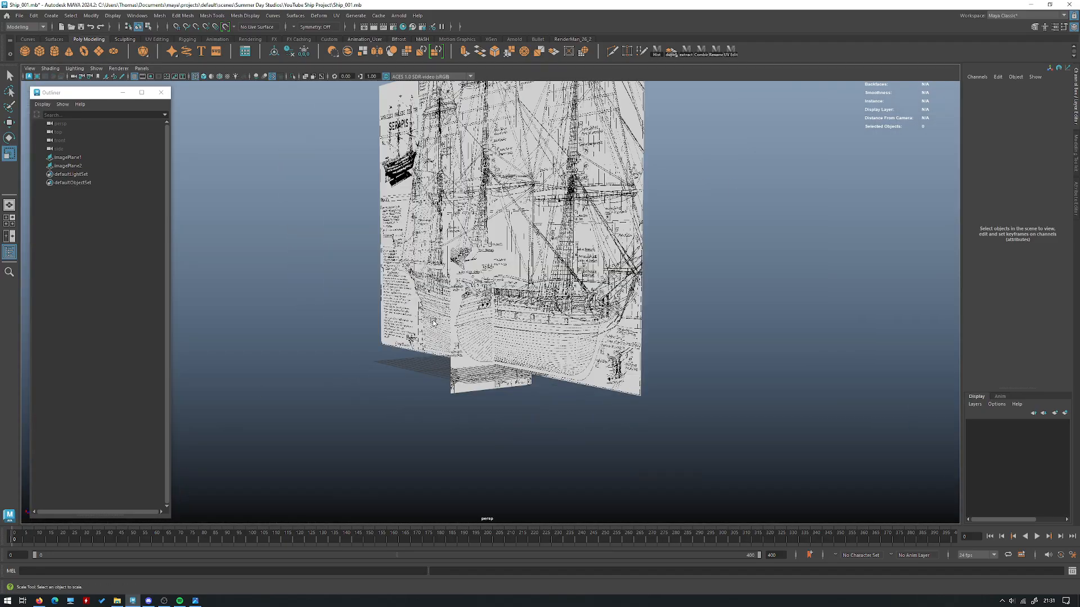
pyautogui.keyDown('alt'); pyautogui.moveTo(305, 348); pyautogui.dragTo(318, 298, button='right'); pyautogui.keyUp('alt')
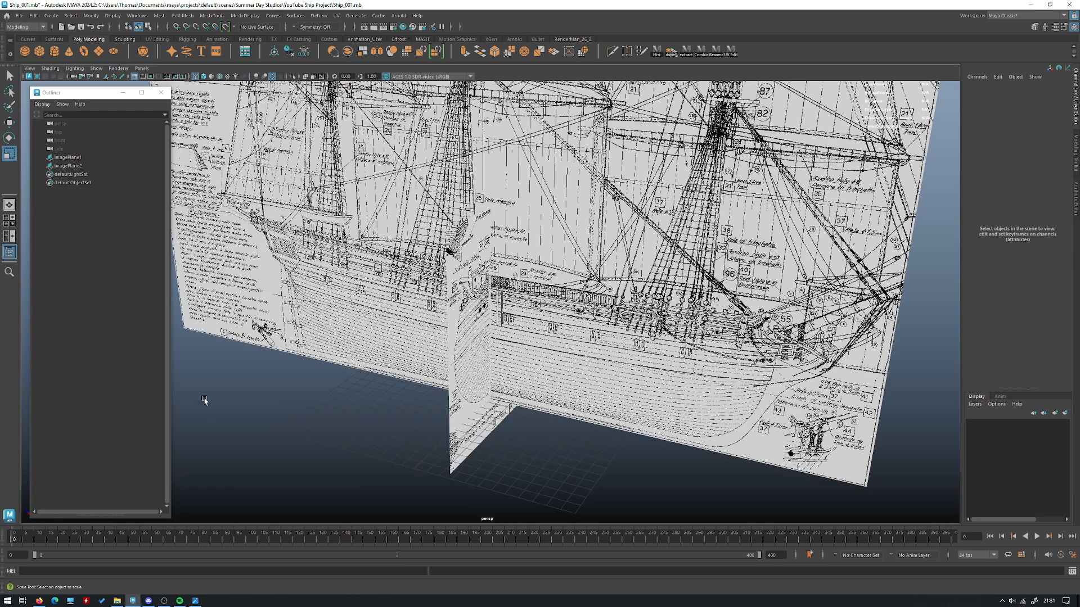
pyautogui.moveTo(416, 404)
pyautogui.keyDown('alt'); pyautogui.mouseDown()
pyautogui.moveTo(315, 403)
pyautogui.moveTo(426, 402)
pyautogui.mouseUp(); pyautogui.keyUp('alt')
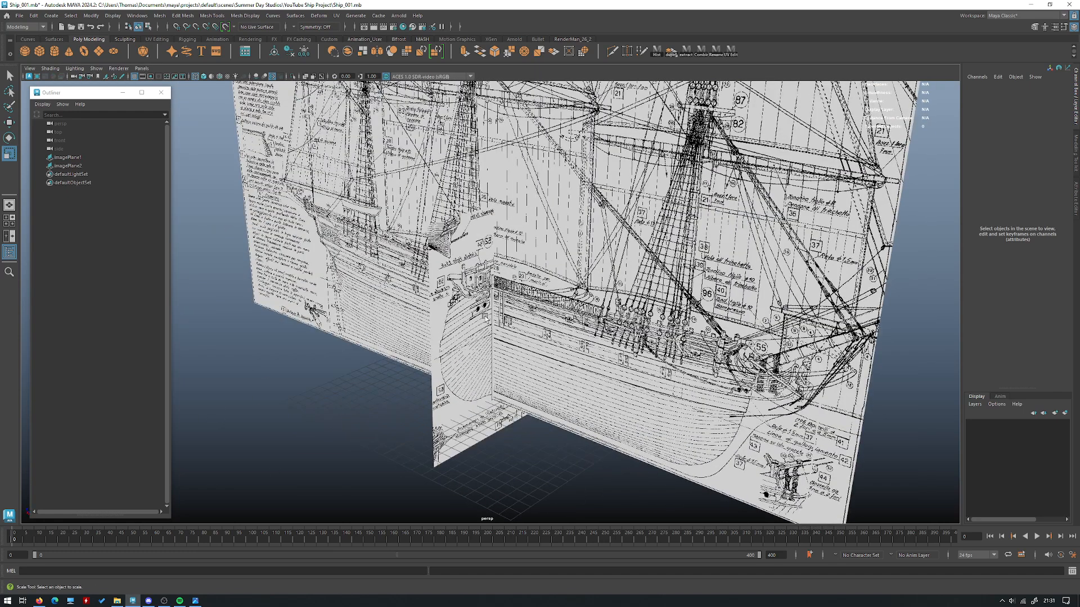
# View page03.tif from the Blueprints folder full size in the Photos viewer, and close both open image windows
pyautogui.click(116, 600)
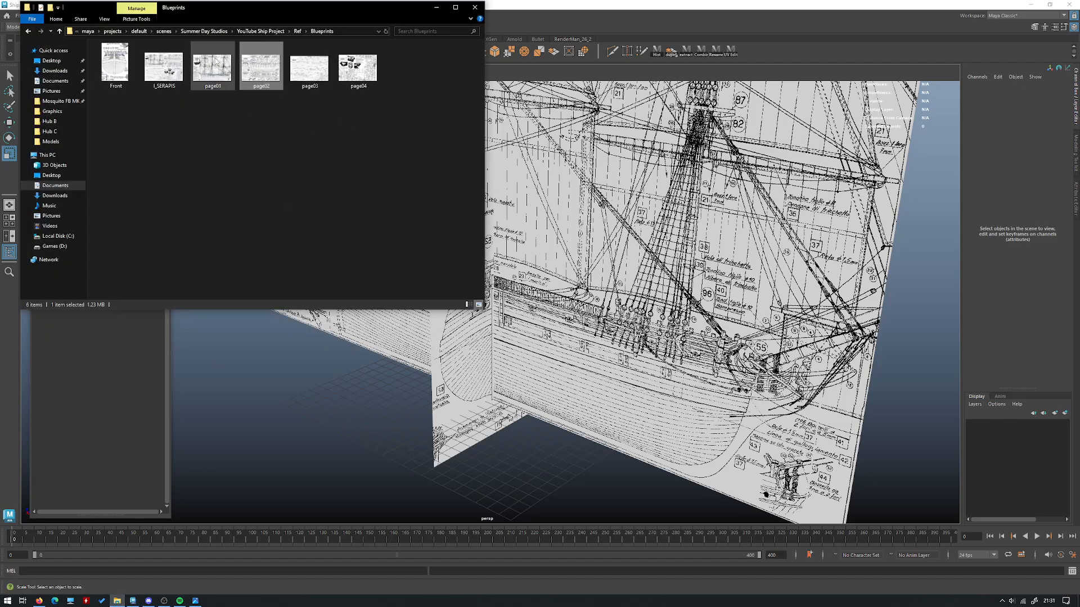
pyautogui.doubleClick(308, 87)
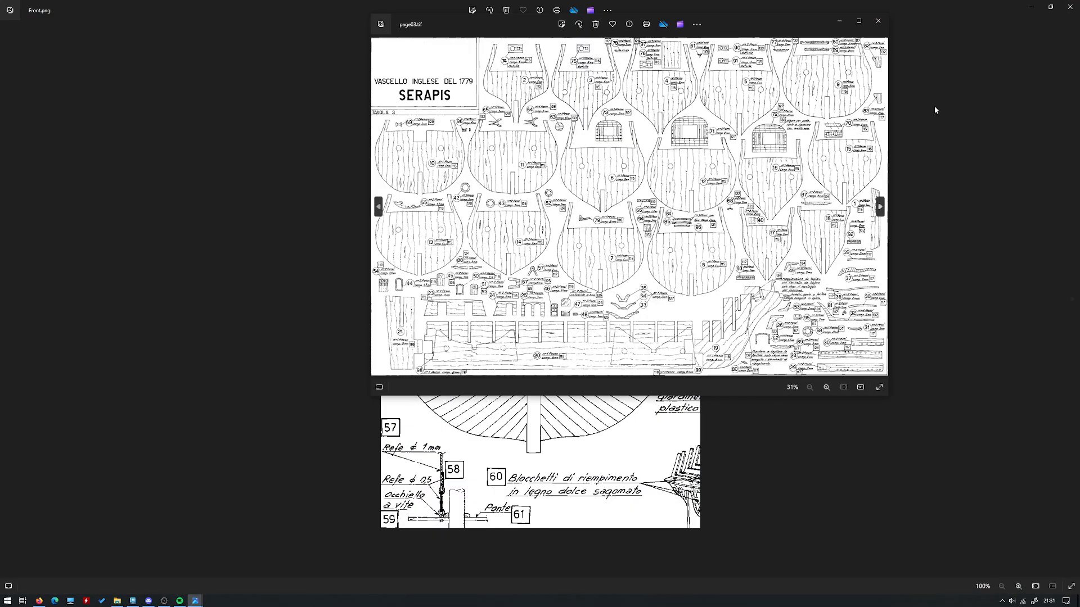
pyautogui.click(858, 20)
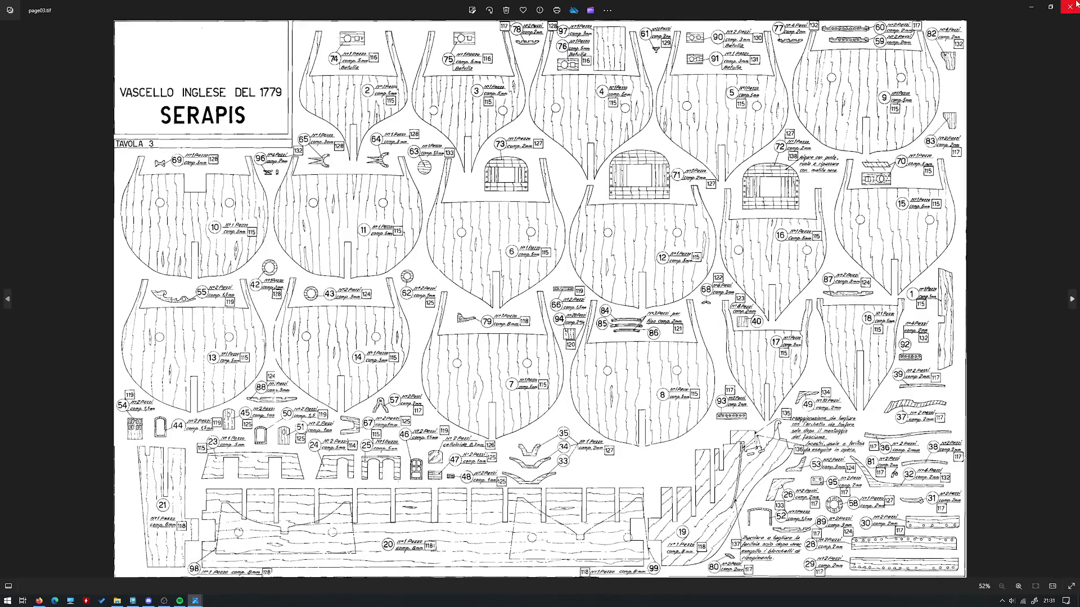
pyautogui.click(1075, 4)
pyautogui.click(1075, 5)
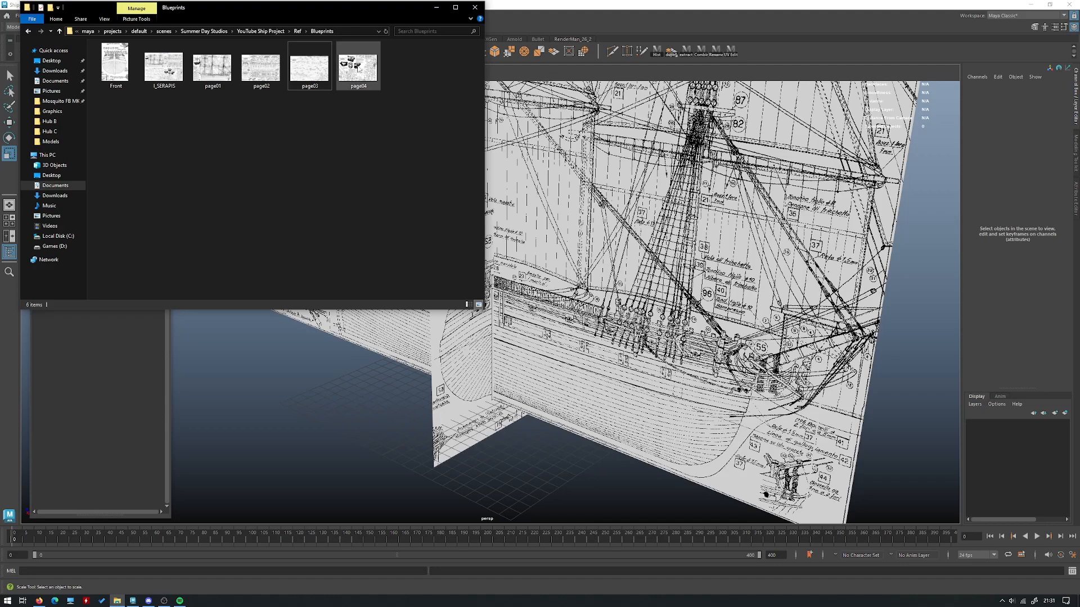
# Open page02.tif, crop it to the top-down deck plan, about 3107 x 815 pixels, and save over the original file
pyautogui.doubleClick(261, 68)
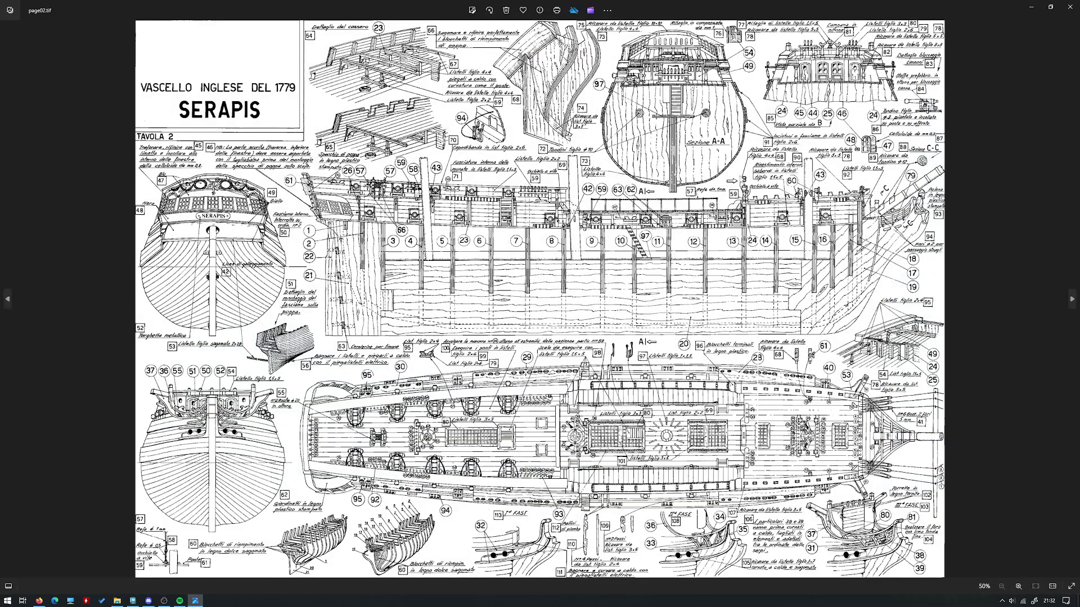
pyautogui.click(472, 11)
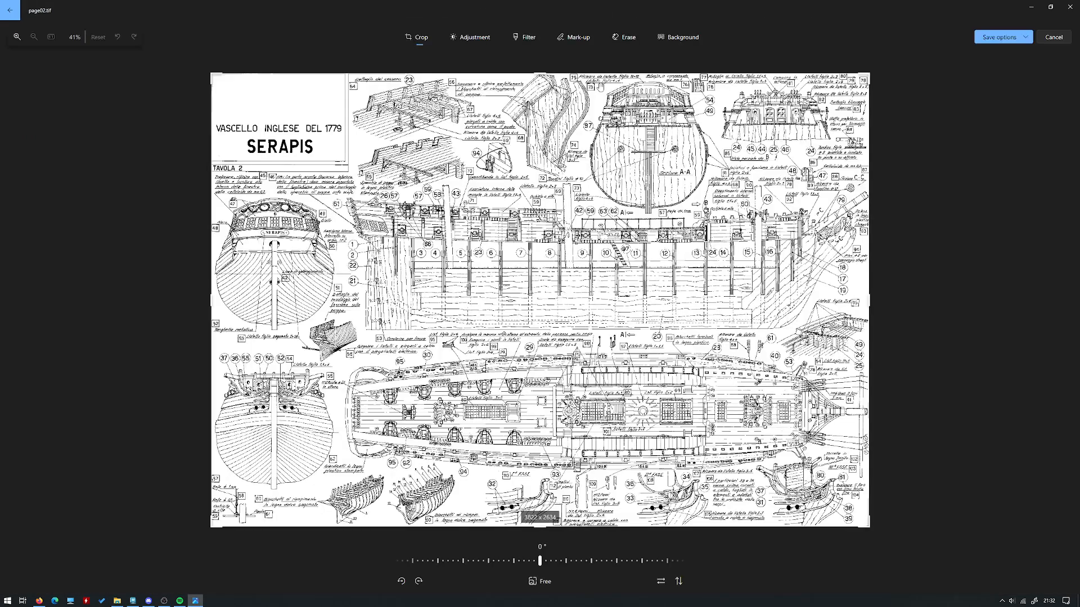
pyautogui.moveTo(539, 74); pyautogui.dragTo(120, 316)
pyautogui.moveTo(7, 302); pyautogui.dragTo(198, 302)
pyautogui.moveTo(540, 487); pyautogui.dragTo(540, 390)
pyautogui.click(1022, 43)
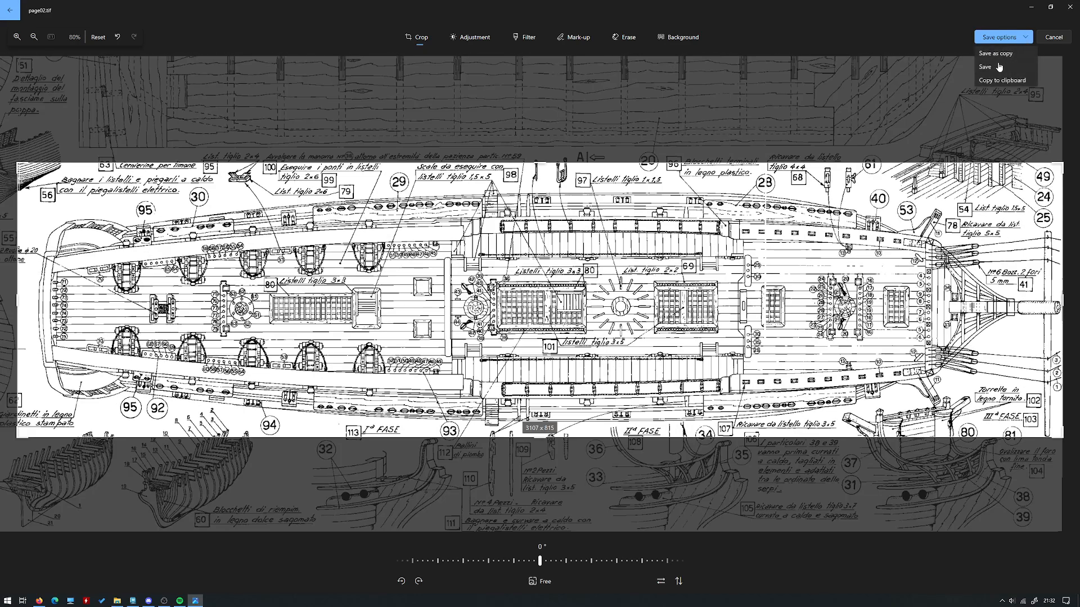
pyautogui.click(968, 71)
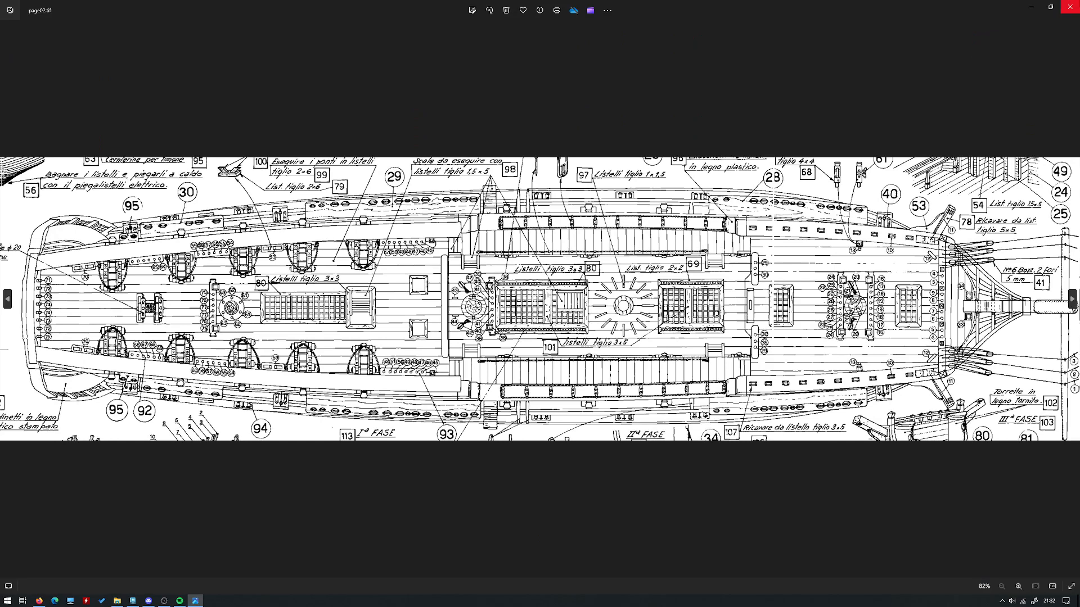
# Close the cropped page02 image, minimise the Blueprints folder window and create a third free image plane in the Maya scene
pyautogui.click(1069, 6)
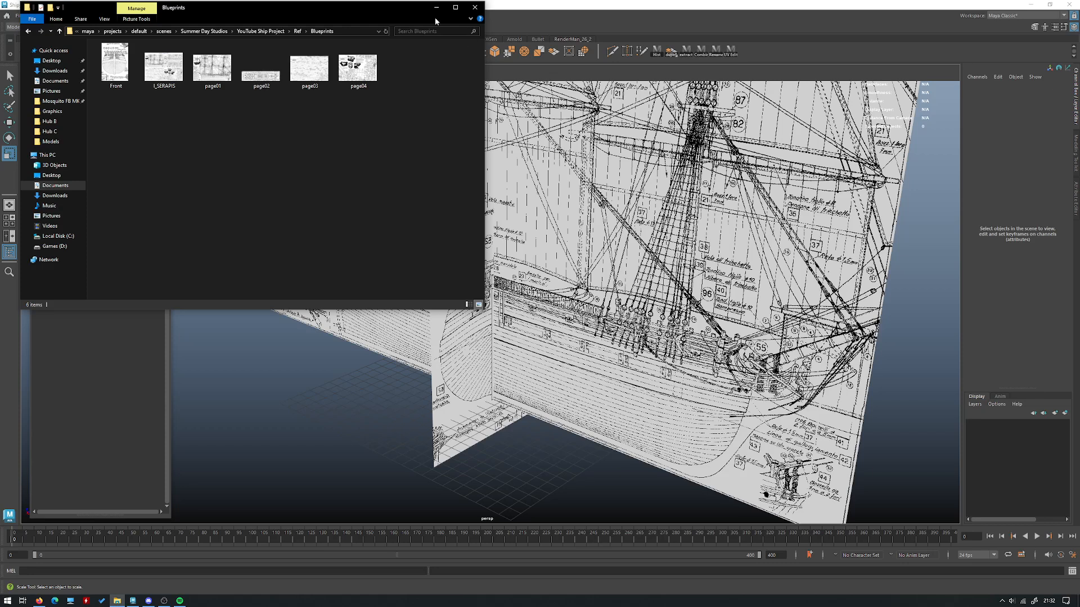
pyautogui.click(253, 83)
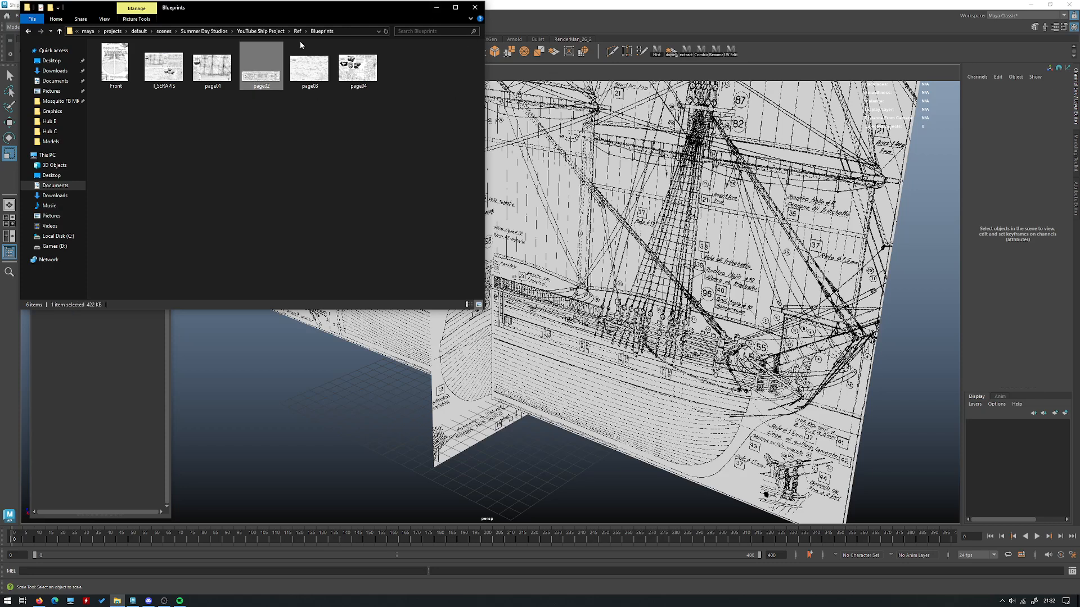
pyautogui.click(348, 29)
pyautogui.click(438, 9)
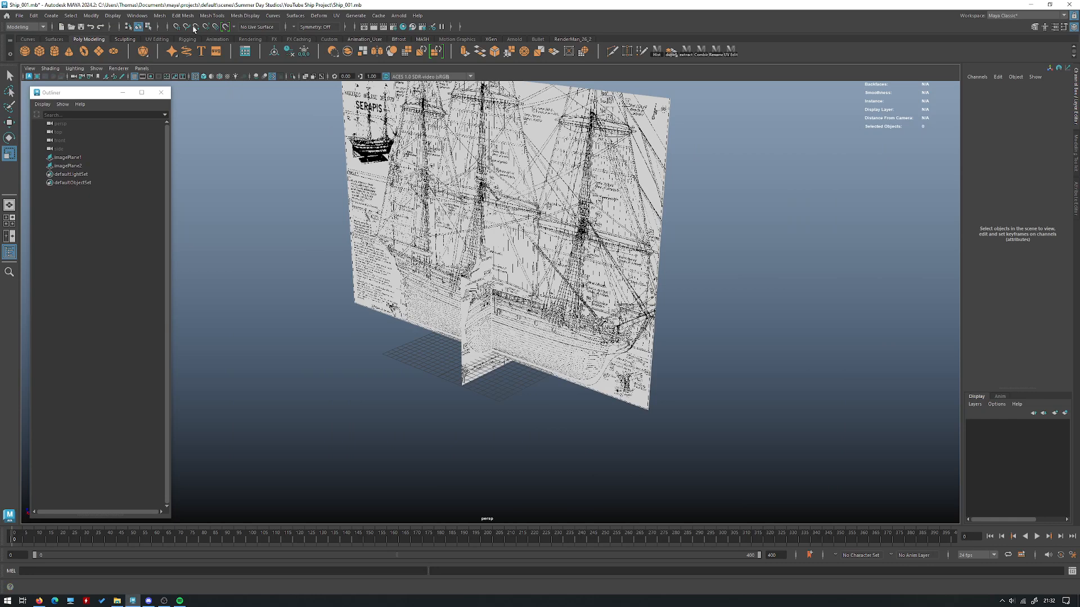
pyautogui.click(58, 17)
pyautogui.click(84, 129)
pyautogui.moveTo(569, 202)
pyautogui.keyDown('alt'); pyautogui.mouseDown()
pyautogui.moveTo(652, 203)
pyautogui.moveTo(580, 207)
pyautogui.mouseUp(); pyautogui.keyUp('alt')
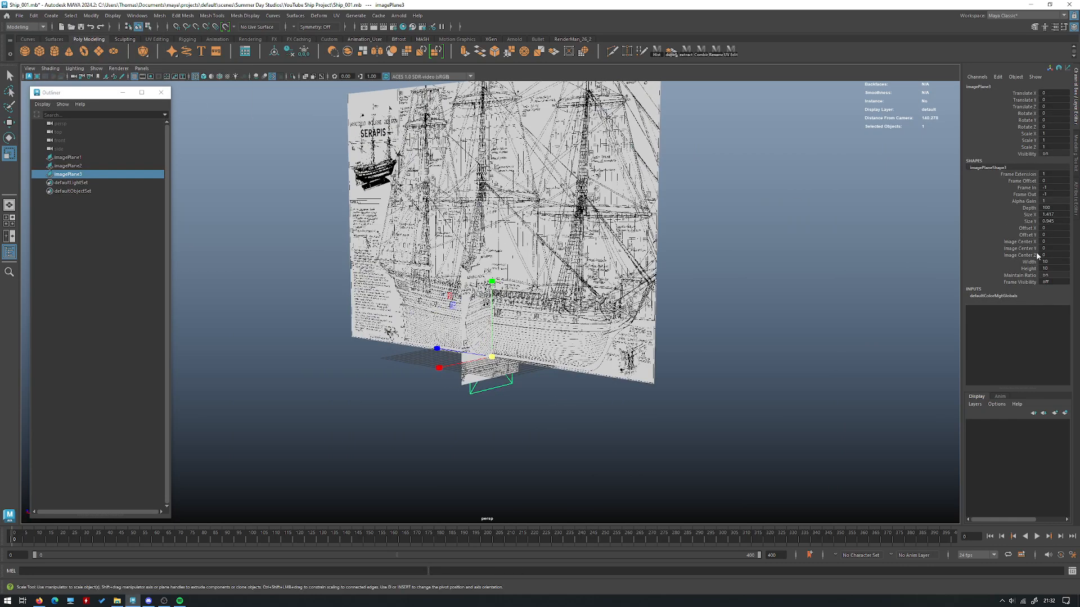
# Load page02.tif from the Blueprints folder as the image of the new image plane
pyautogui.click(1074, 167)
pyautogui.click(1041, 246)
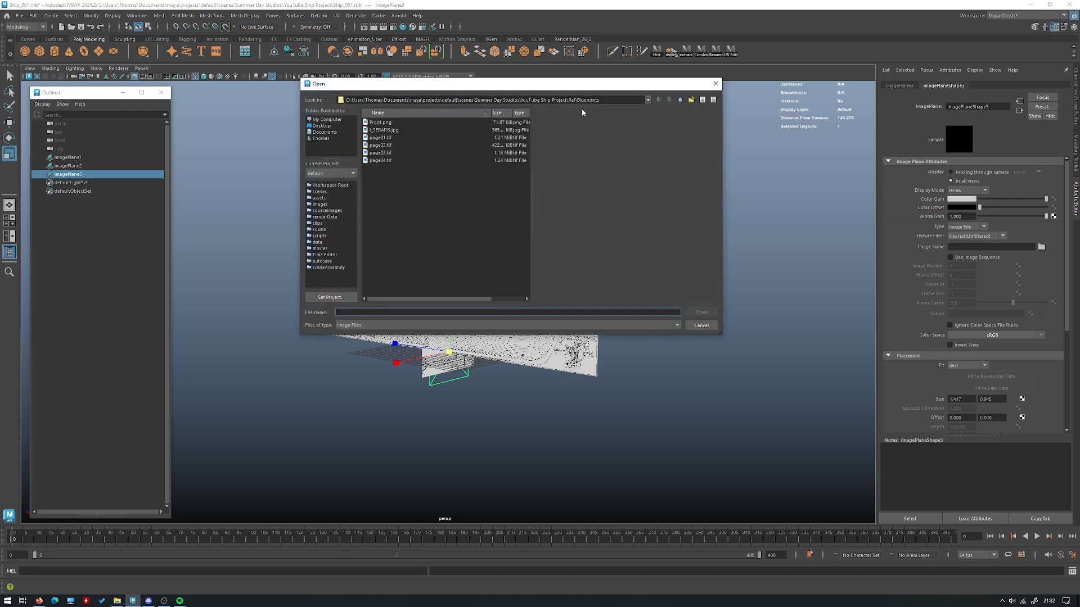
pyautogui.click(385, 137)
pyautogui.click(388, 145)
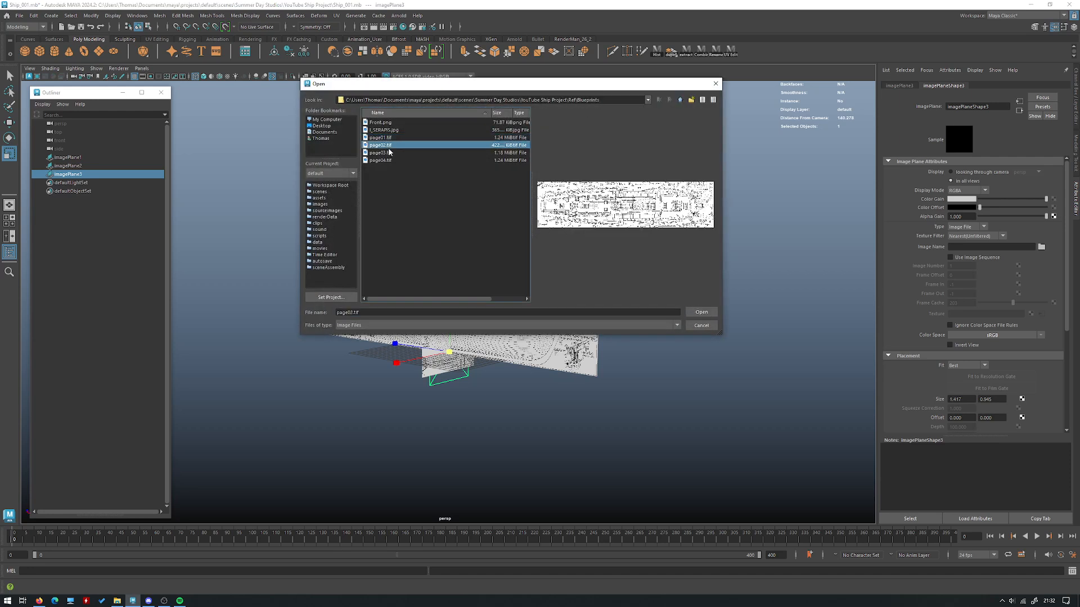
pyautogui.click(385, 153)
pyautogui.click(384, 161)
pyautogui.click(384, 153)
pyautogui.click(386, 146)
pyautogui.click(385, 138)
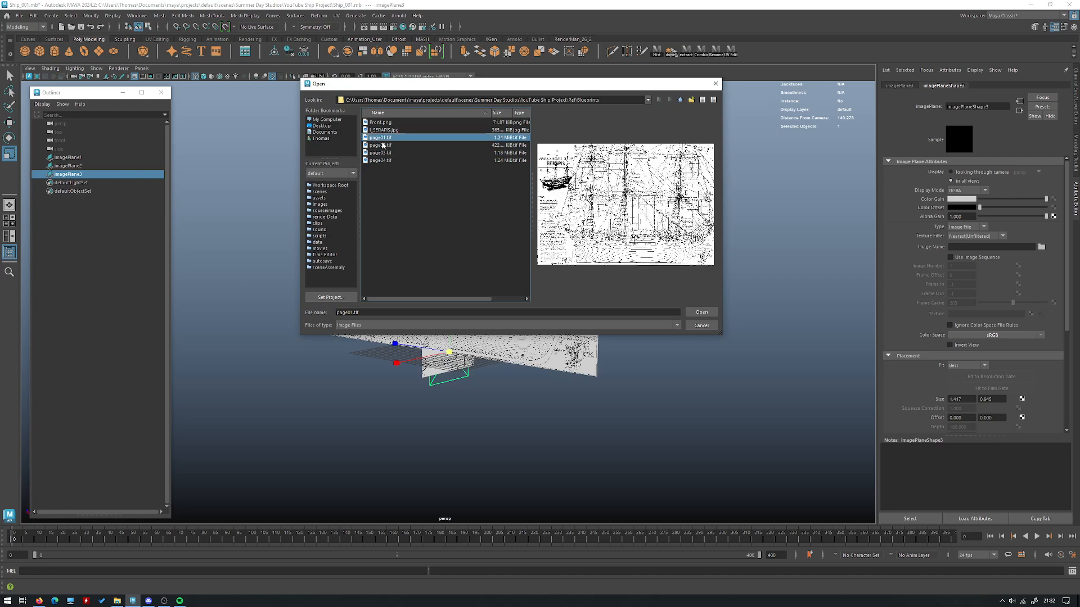
pyautogui.click(385, 145)
pyautogui.click(700, 312)
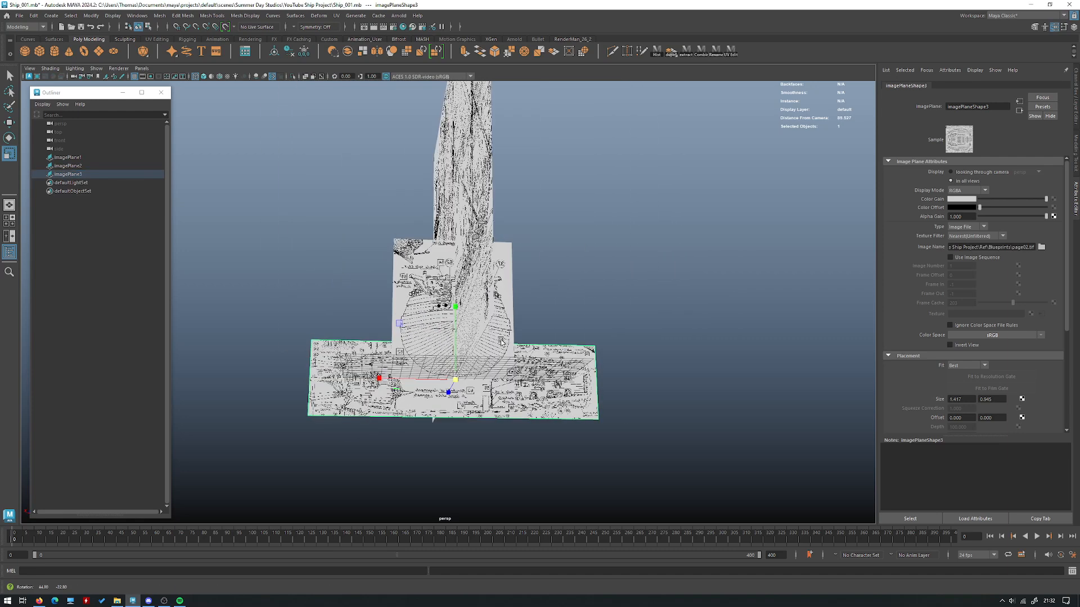
# Rotate the deck plan image plane 90 degrees in X and Y so it lies flat along the ship, and check it in the top view
pyautogui.press('e')
pyautogui.scroll(3, 503, 338)
pyautogui.moveTo(501, 336); pyautogui.dragTo(498, 401)
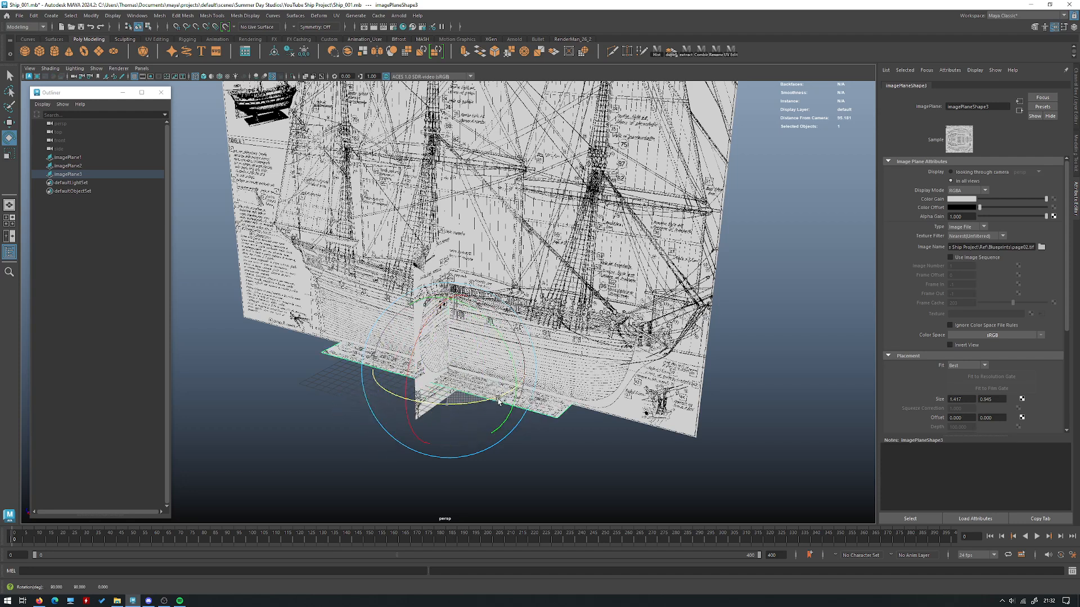
pyautogui.click(1075, 107)
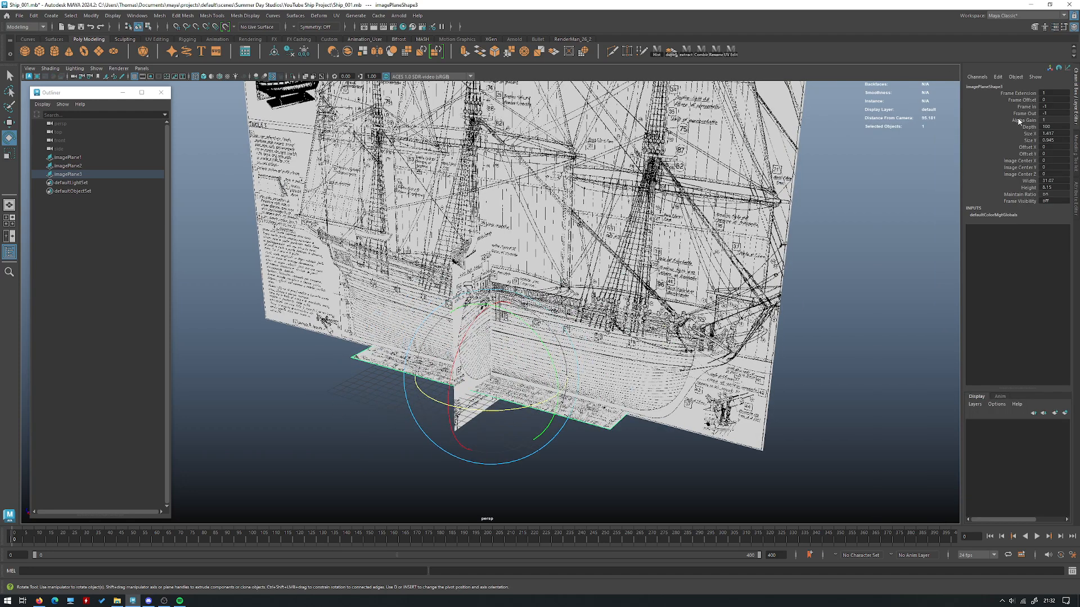
pyautogui.press('space')
pyautogui.press('space')
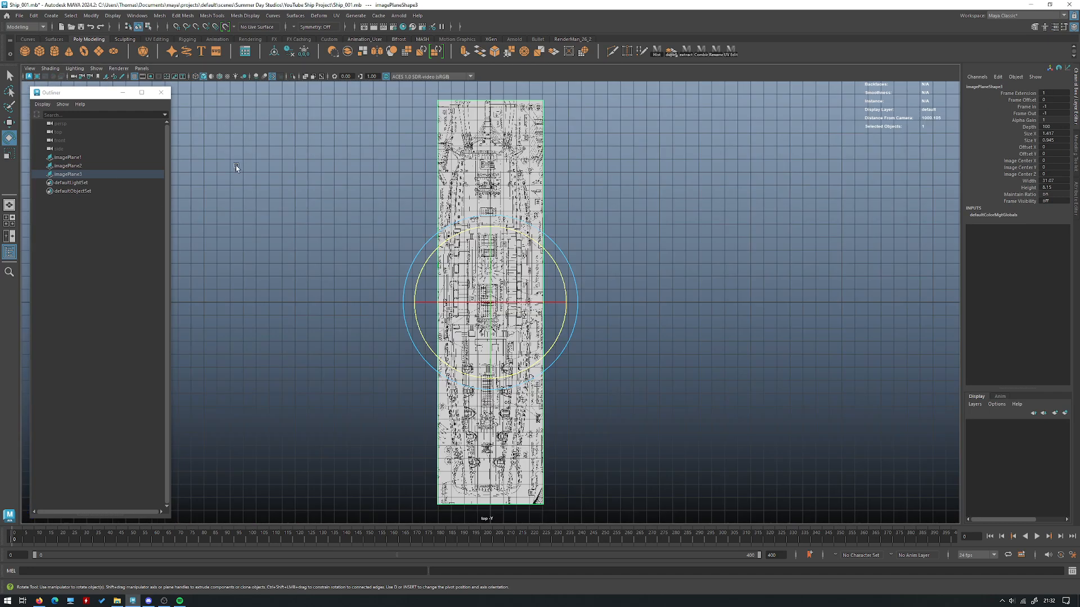
pyautogui.click(532, 190)
pyautogui.click(532, 190)
pyautogui.press('space')
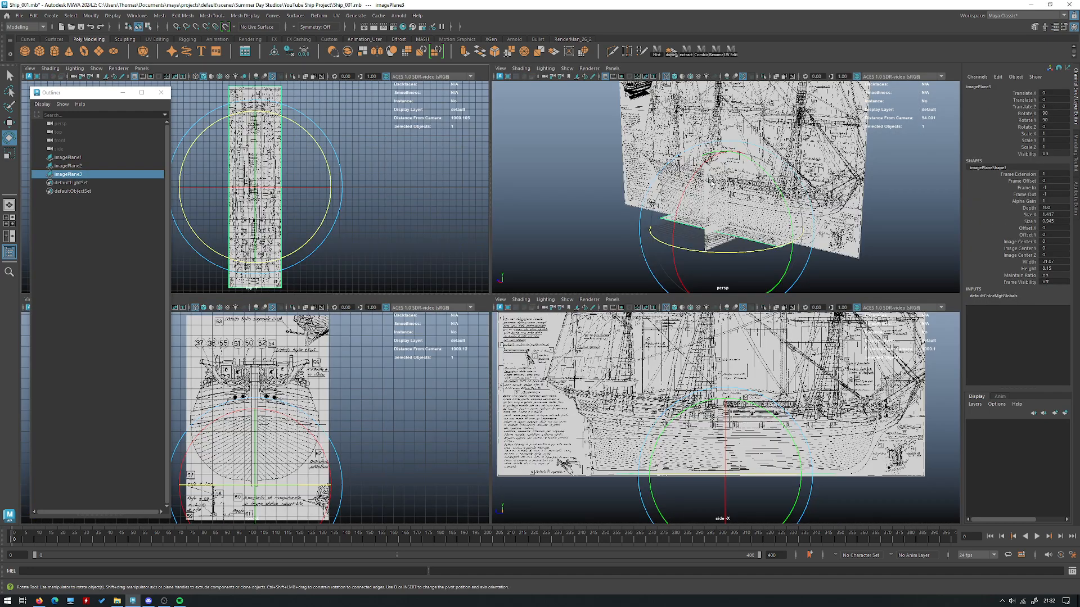
# Scale the deck plan image plane uniformly to about 1.536 and raise it to Translate Y 6.161 in the perspective view
pyautogui.press('space')
pyautogui.press('r')
pyautogui.moveTo(486, 382); pyautogui.dragTo(494, 334)
pyautogui.press('w')
pyautogui.keyDown('alt'); pyautogui.moveTo(494, 335); pyautogui.dragTo(502, 355, button='right'); pyautogui.keyUp('alt')
pyautogui.keyDown('alt'); pyautogui.moveTo(503, 354); pyautogui.dragTo(562, 356); pyautogui.keyUp('alt')
pyautogui.press('r')
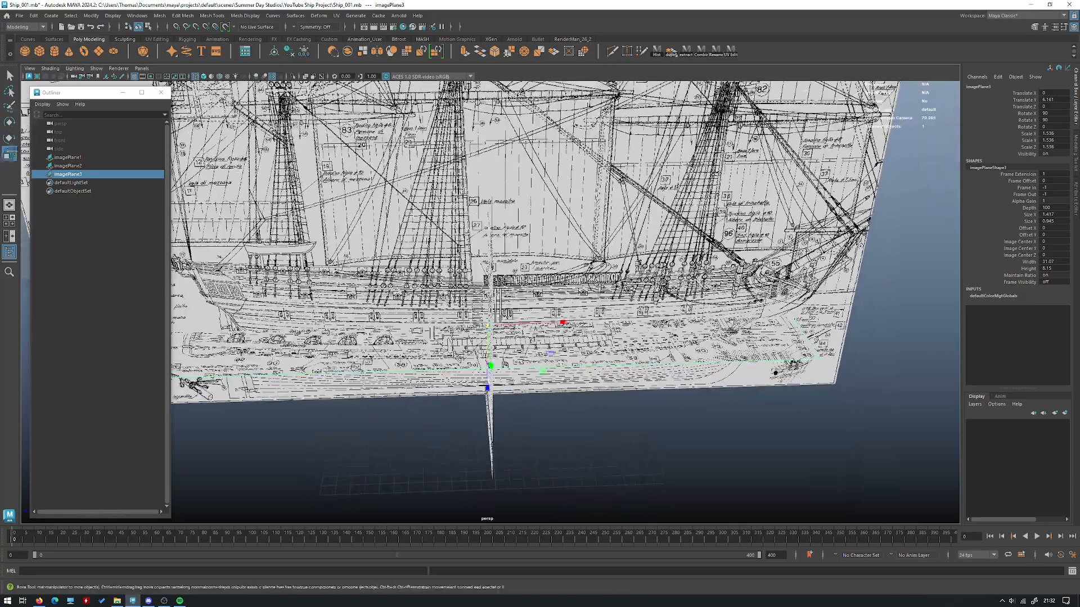
# Enlarge the deck plan image plane further and shift it lengthwise until its hull outline lines up with the side blueprint
pyautogui.moveTo(528, 324); pyautogui.dragTo(510, 336)
pyautogui.press('w')
pyautogui.keyDown('alt'); pyautogui.moveTo(519, 374); pyautogui.dragTo(518, 386); pyautogui.keyUp('alt')
pyautogui.press('r')
pyautogui.moveTo(515, 325); pyautogui.dragTo(482, 322)
pyautogui.press('w')
pyautogui.press('r')
pyautogui.moveTo(620, 287)
pyautogui.keyDown('alt'); pyautogui.mouseDown()
pyautogui.moveTo(535, 295)
pyautogui.moveTo(618, 305)
pyautogui.moveTo(585, 304)
pyautogui.mouseUp(); pyautogui.keyUp('alt')
pyautogui.moveTo(590, 278); pyautogui.dragTo(556, 283, button='middle')
pyautogui.keyDown('alt'); pyautogui.moveTo(556, 283); pyautogui.dragTo(611, 254); pyautogui.keyUp('alt')
# Check the deck plan's placement in the top view and against the side blueprint's hull in the perspective view
pyautogui.press('space')
pyautogui.press('space')
pyautogui.click(606, 177)
pyautogui.keyDown('alt'); pyautogui.moveTo(648, 135); pyautogui.dragTo(629, 329, button='middle'); pyautogui.keyUp('alt')
pyautogui.keyDown('alt'); pyautogui.moveTo(629, 329); pyautogui.dragTo(563, 242, button='right'); pyautogui.keyUp('alt')
pyautogui.keyDown('alt'); pyautogui.moveTo(563, 242); pyautogui.dragTo(580, 185, button='middle'); pyautogui.keyUp('alt')
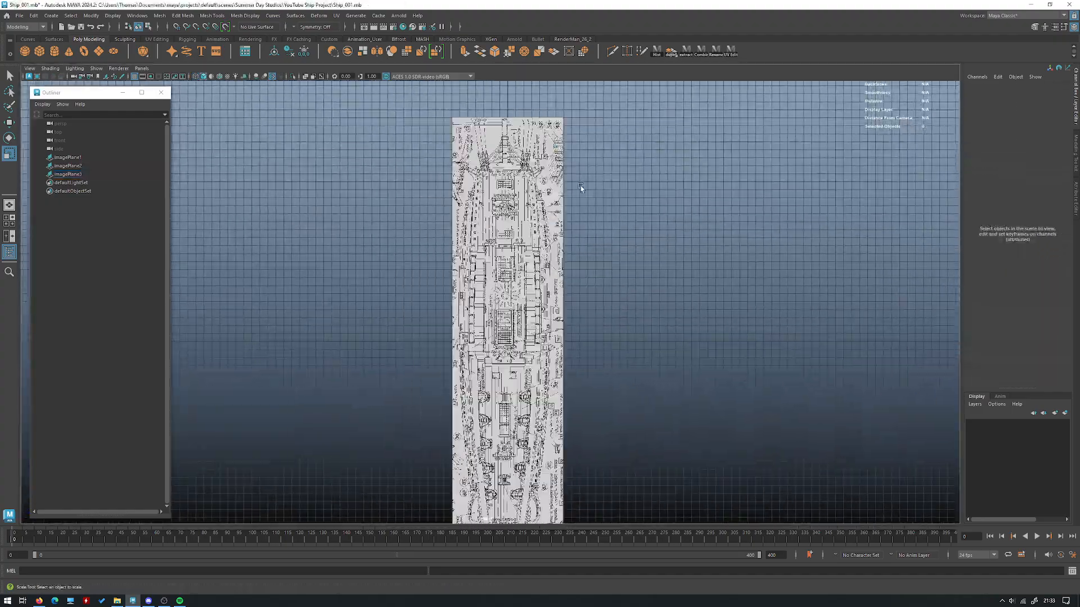
pyautogui.press('space')
pyautogui.press('space')
pyautogui.keyDown('alt'); pyautogui.moveTo(642, 239); pyautogui.dragTo(636, 327); pyautogui.keyUp('alt')
pyautogui.click(585, 299)
pyautogui.click(713, 398)
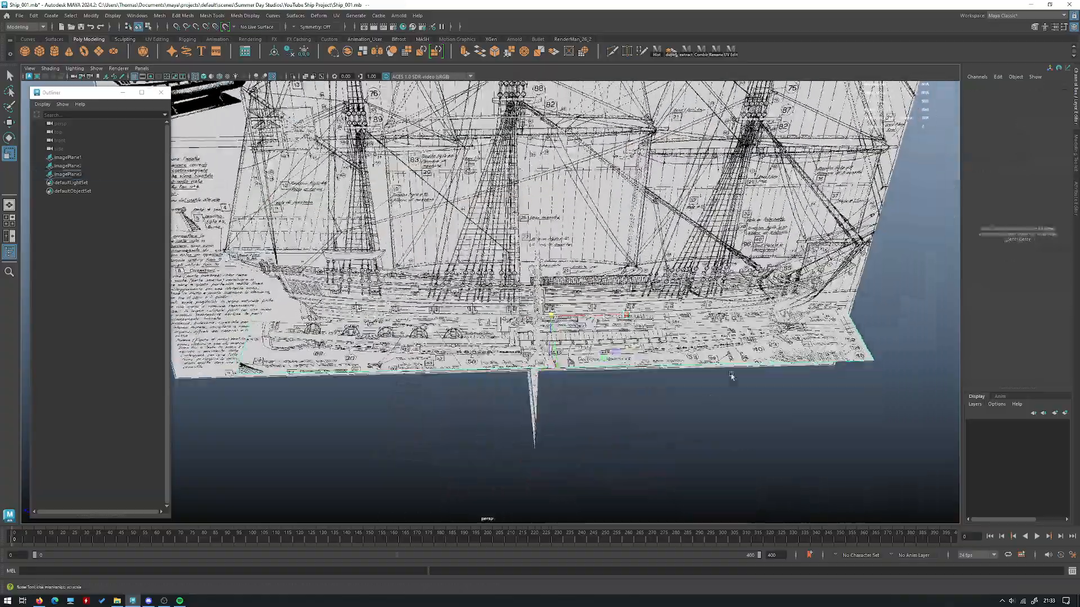
pyautogui.keyDown('alt'); pyautogui.moveTo(713, 397); pyautogui.dragTo(660, 355); pyautogui.keyUp('alt')
pyautogui.keyDown('alt'); pyautogui.moveTo(660, 354); pyautogui.dragTo(648, 377, button='middle'); pyautogui.keyUp('alt')
pyautogui.click(641, 360)
pyautogui.keyDown('alt'); pyautogui.moveTo(641, 360); pyautogui.dragTo(548, 329); pyautogui.keyUp('alt')
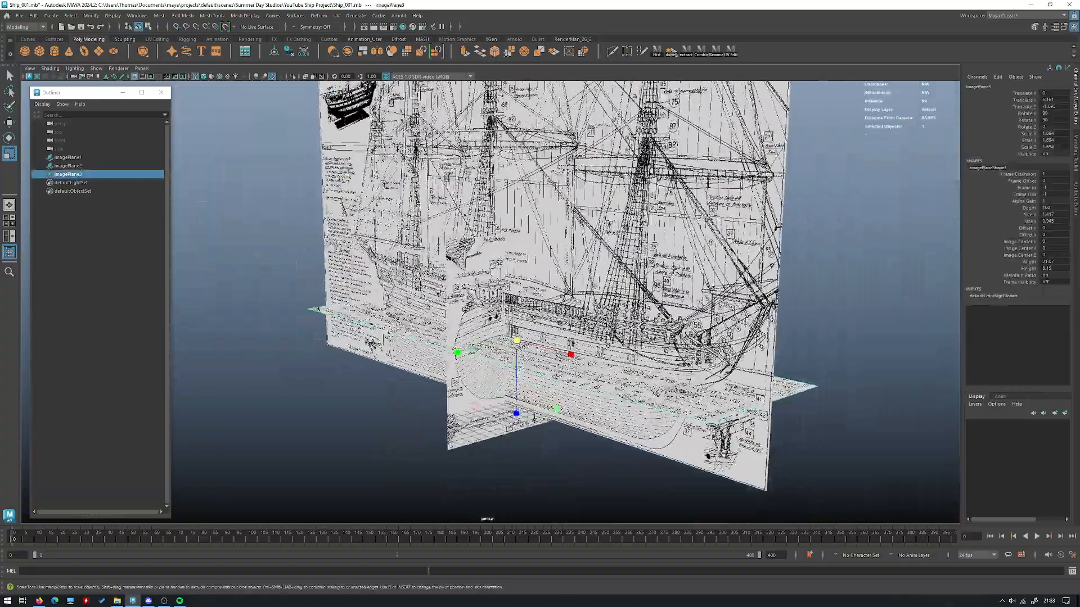
# Examine the three intersecting blueprint planes from several angles in the perspective view
pyautogui.click(802, 419)
pyautogui.scroll(-5, 759, 365)
pyautogui.keyDown('alt'); pyautogui.moveTo(748, 349); pyautogui.dragTo(787, 324); pyautogui.keyUp('alt')
pyautogui.scroll(4, 590, 312)
pyautogui.keyDown('alt'); pyautogui.moveTo(745, 245); pyautogui.dragTo(654, 279); pyautogui.keyUp('alt')
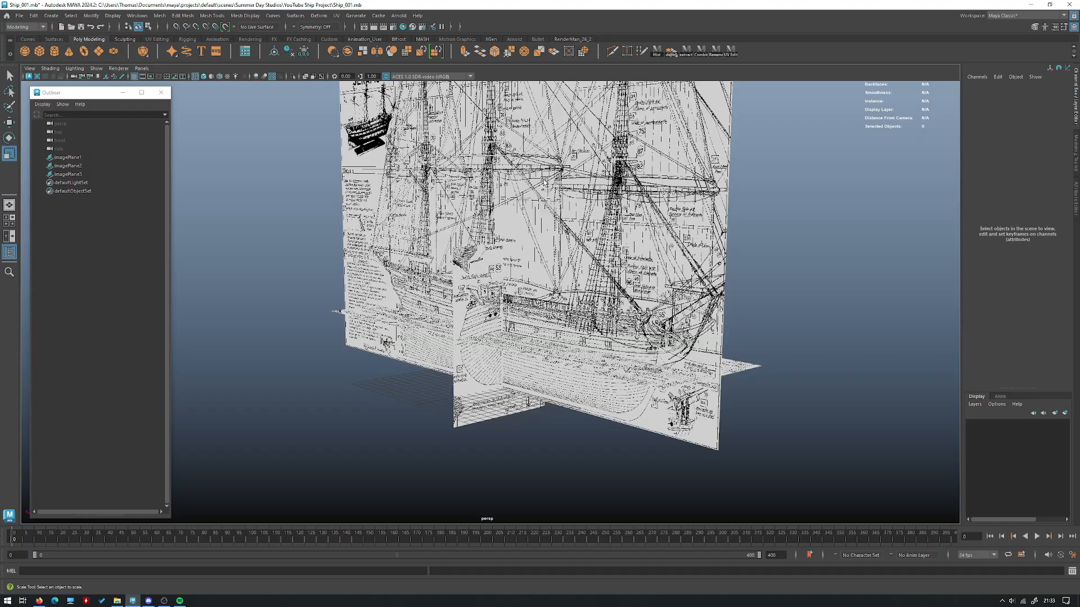
pyautogui.keyDown('alt'); pyautogui.moveTo(481, 277); pyautogui.dragTo(523, 271); pyautogui.keyUp('alt')
pyautogui.keyDown('alt'); pyautogui.moveTo(306, 327); pyautogui.dragTo(394, 322); pyautogui.keyUp('alt')
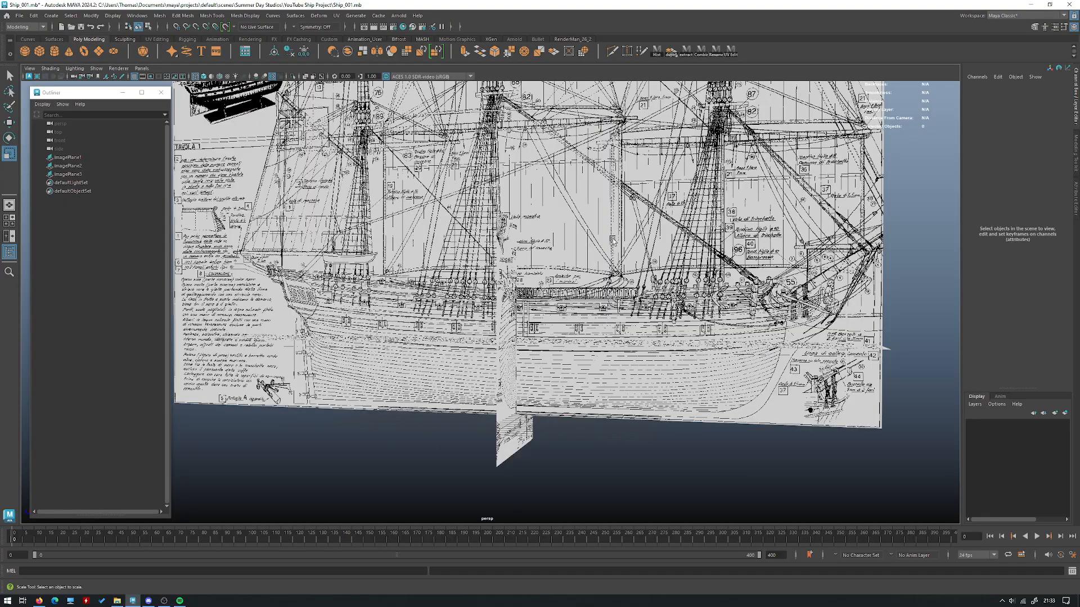
pyautogui.keyDown('alt'); pyautogui.moveTo(487, 186); pyautogui.dragTo(560, 262); pyautogui.keyUp('alt')
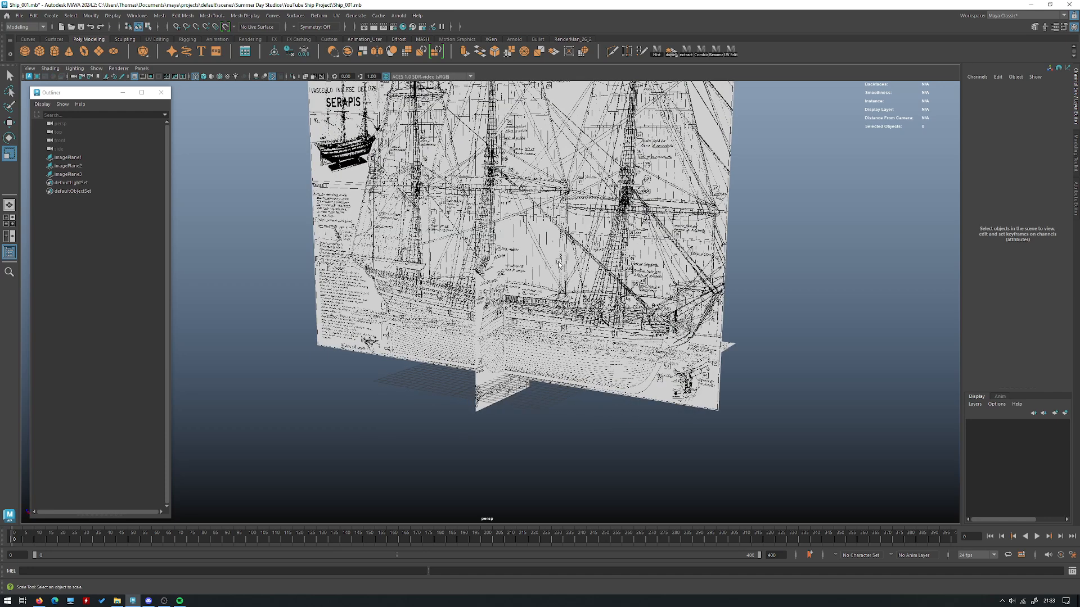
pyautogui.keyDown('alt'); pyautogui.moveTo(517, 208); pyautogui.dragTo(531, 281); pyautogui.keyUp('alt')
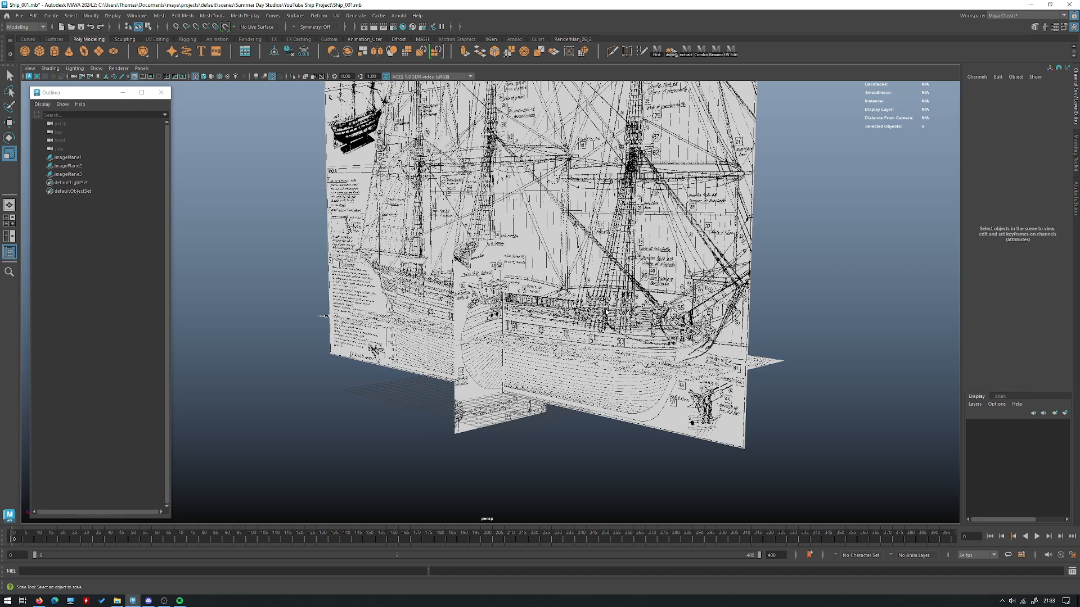
pyautogui.scroll(1, 465, 286)
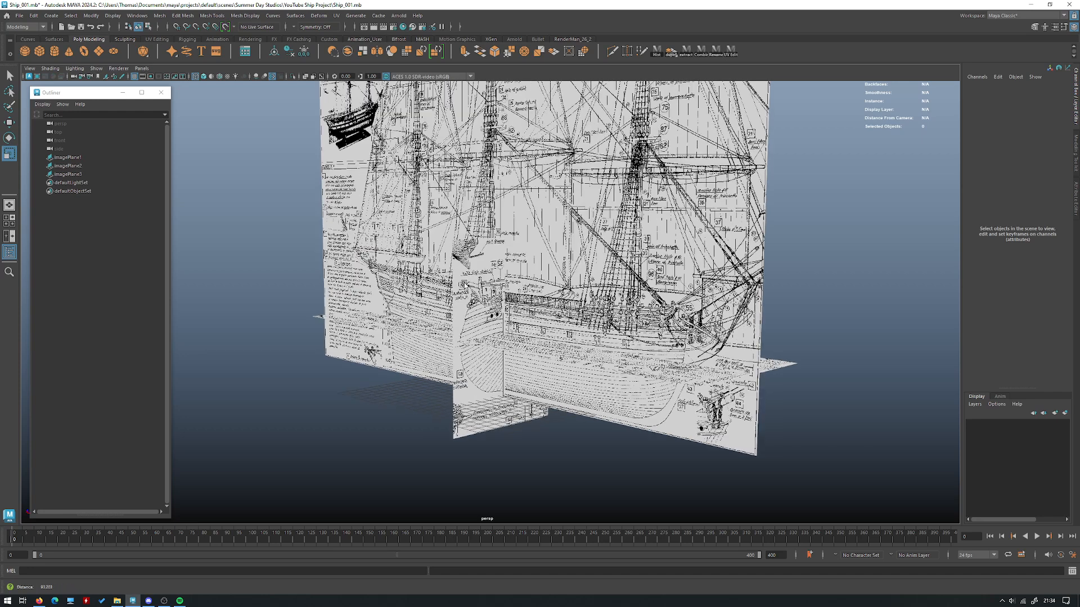
pyautogui.keyDown('alt'); pyautogui.moveTo(465, 285); pyautogui.dragTo(498, 288); pyautogui.keyUp('alt')
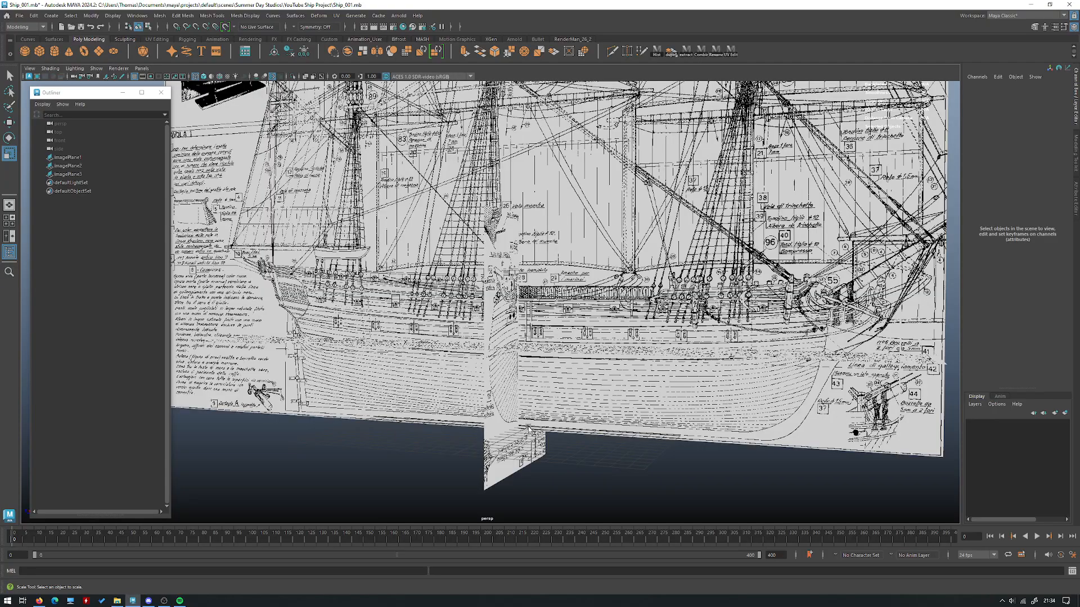
pyautogui.keyDown('alt'); pyautogui.moveTo(528, 404); pyautogui.dragTo(560, 324); pyautogui.keyUp('alt')
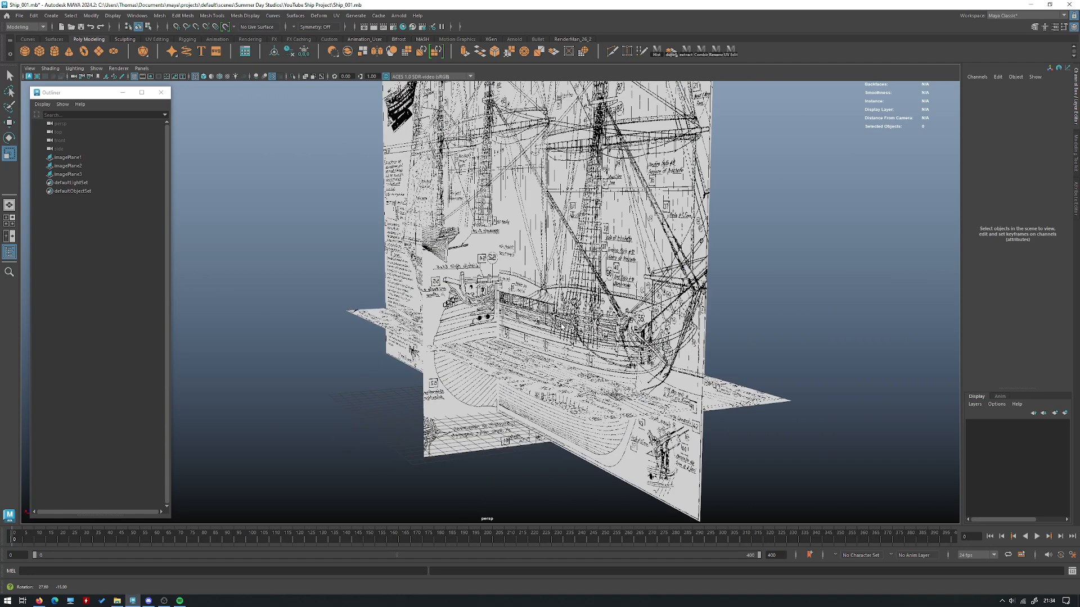
# Save the scene and rename the side blueprint image plane as Side_Ref
pyautogui.keyDown('alt'); pyautogui.moveTo(385, 372); pyautogui.dragTo(392, 327); pyautogui.keyUp('alt')
pyautogui.hotkey('ctrl', 's')
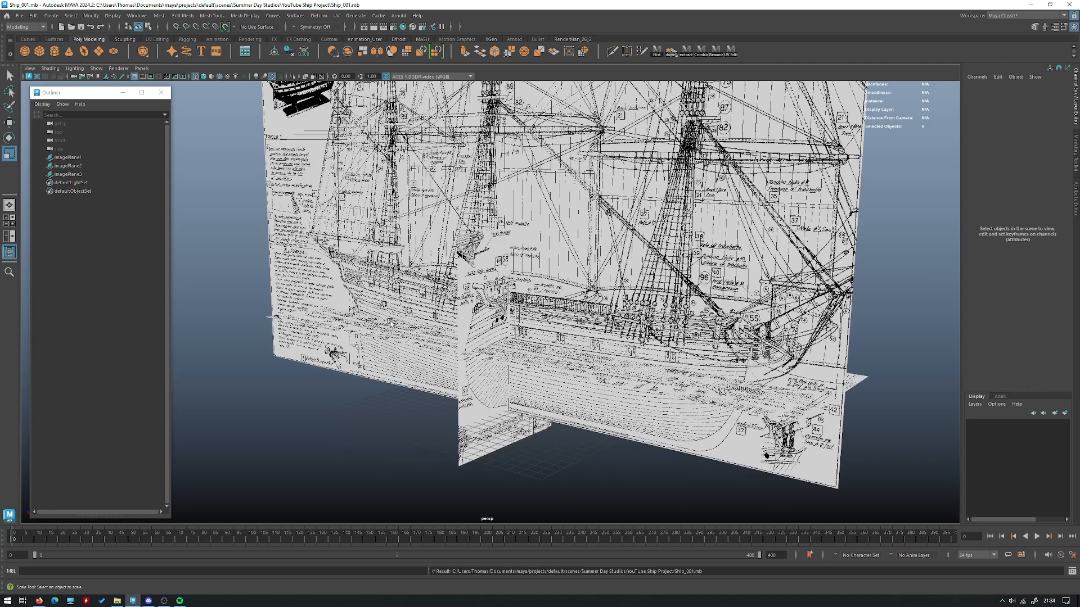
pyautogui.click(90, 158)
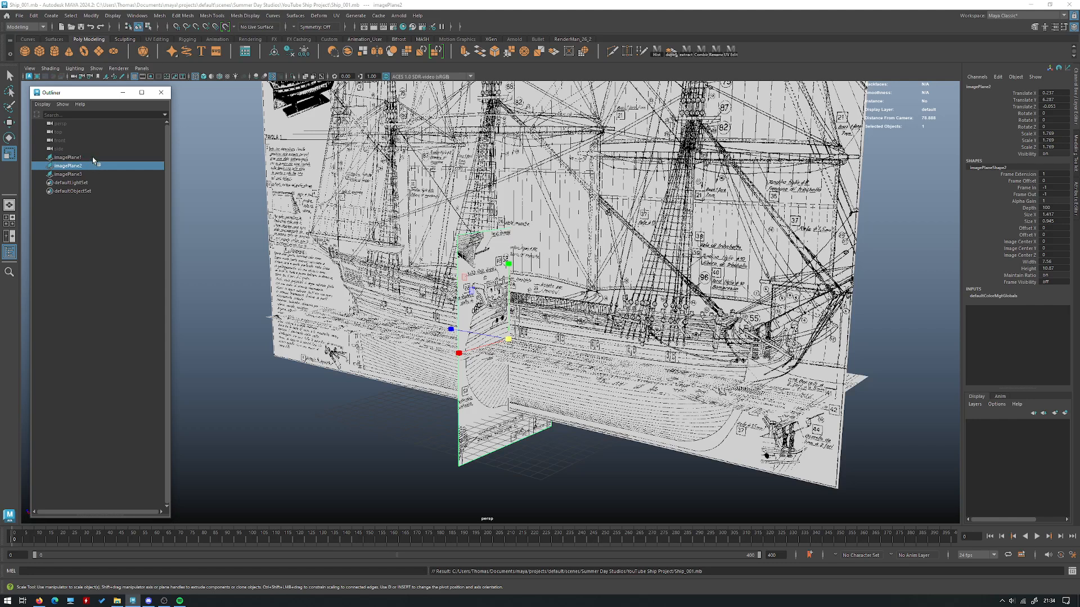
pyautogui.doubleClick(93, 157)
pyautogui.write('S')
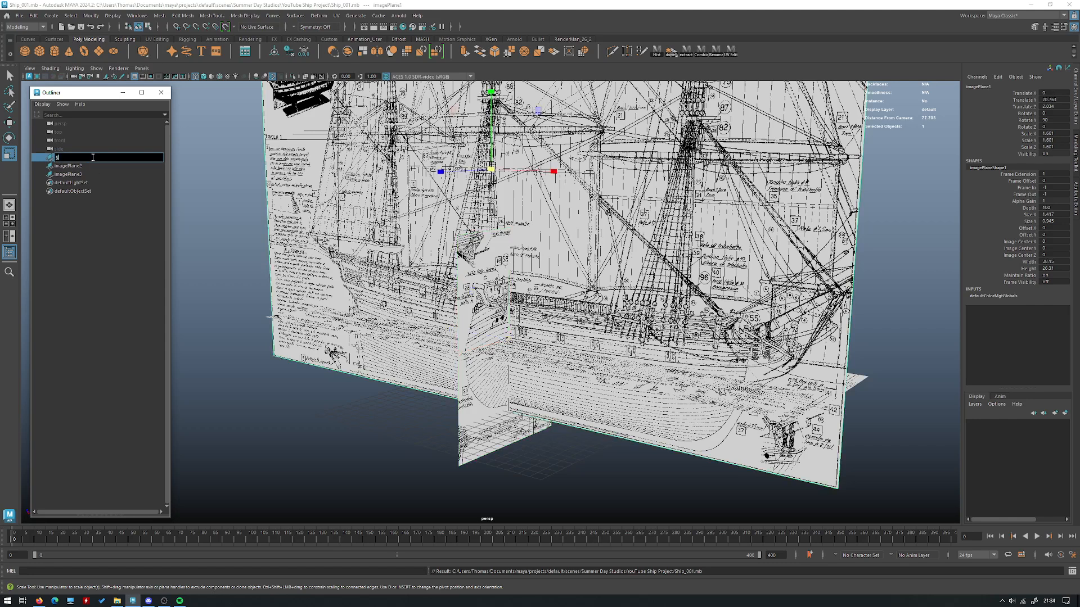
pyautogui.write('ide_Ref')
pyautogui.press('Return')
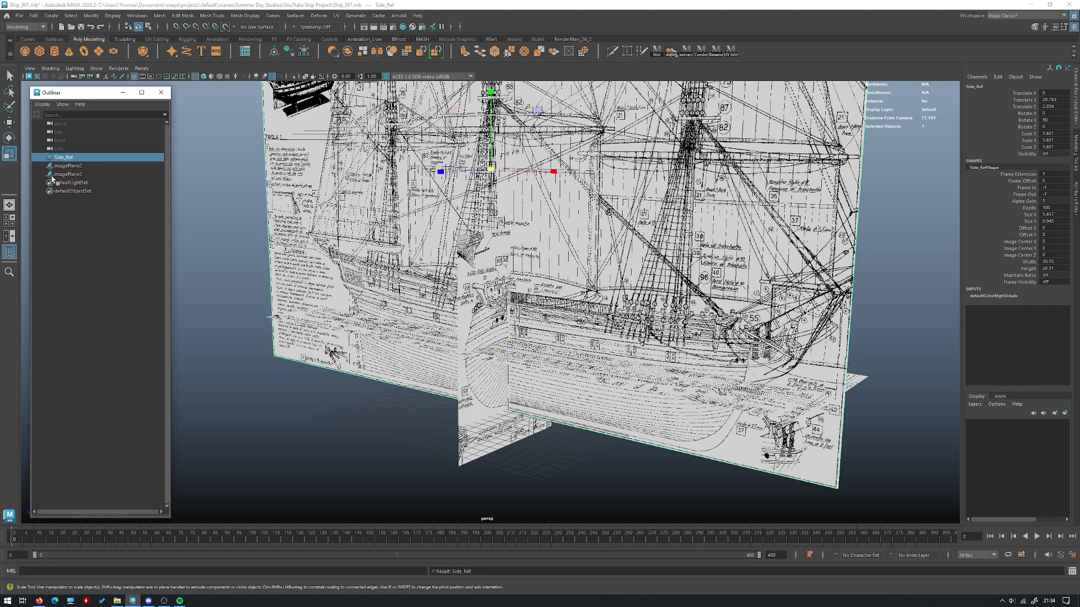
# Rename the front blueprint image plane as Front_Ref and the deck plan image plane as Top_Ref
pyautogui.doubleClick(87, 167)
pyautogui.write('F')
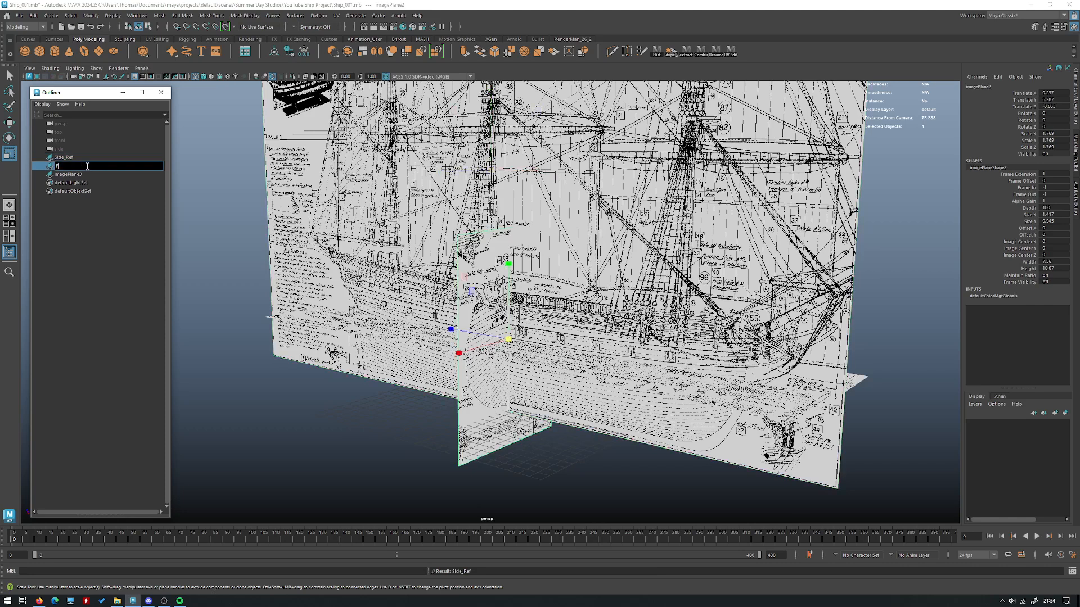
pyautogui.write('ront Ref')
pyautogui.press('Return')
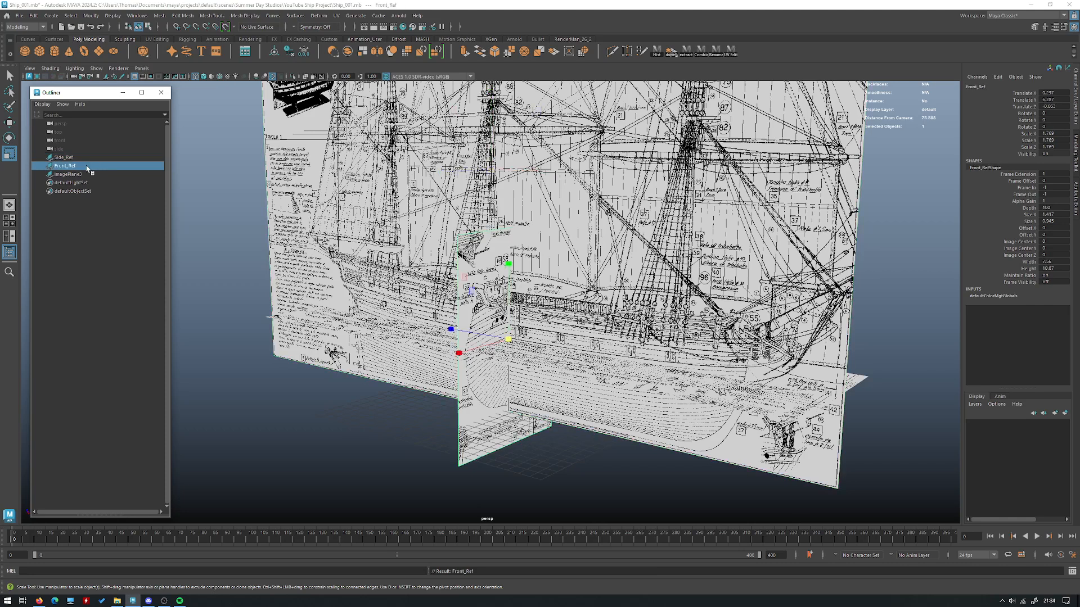
pyautogui.doubleClick(100, 176)
pyautogui.write('S')
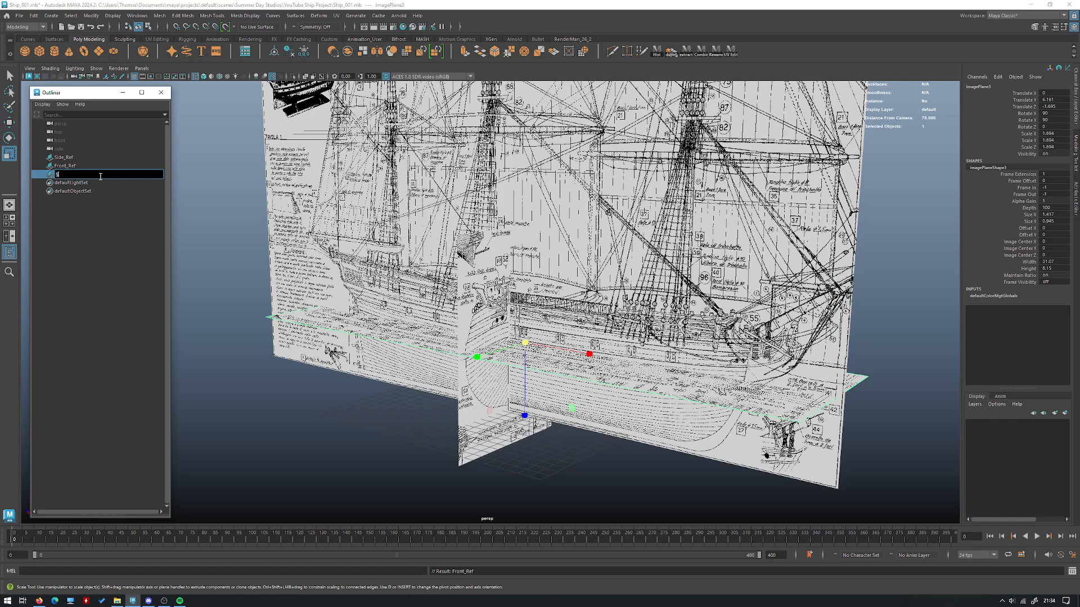
pyautogui.write('op_Ref')
pyautogui.press('Return')
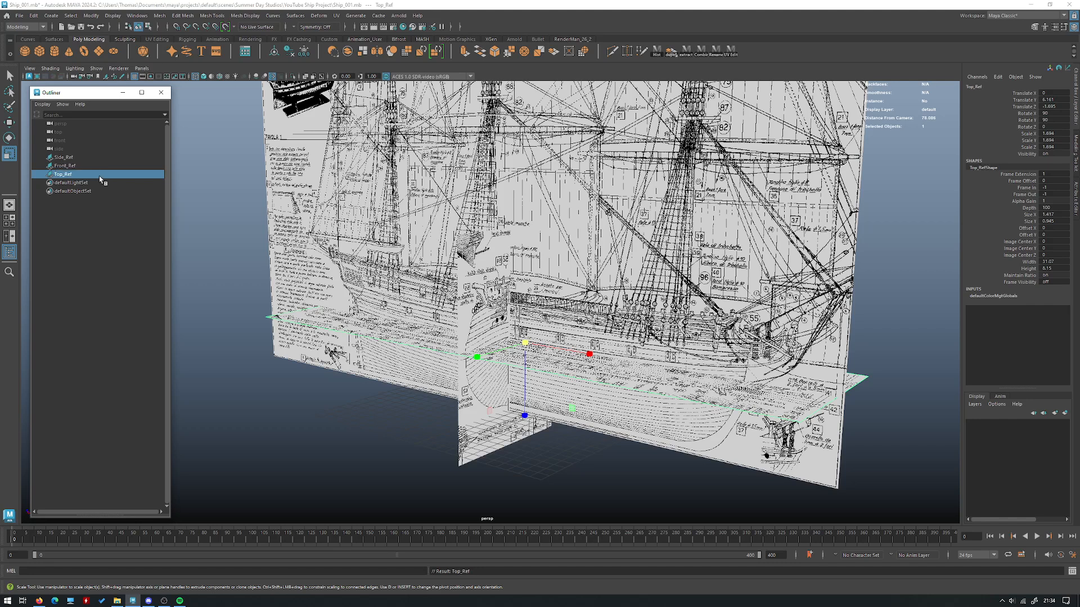
# Add all three reference planes to a new display layer and test it by toggling its visibility off and on
pyautogui.keyDown('shift'); pyautogui.click(66, 158); pyautogui.keyUp('shift')
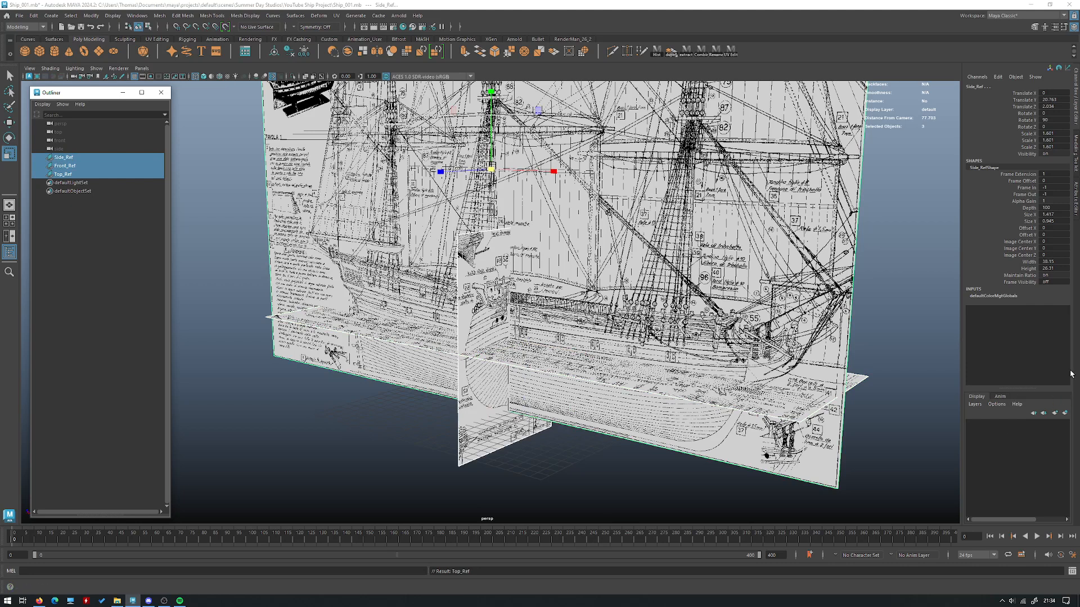
pyautogui.click(1066, 414)
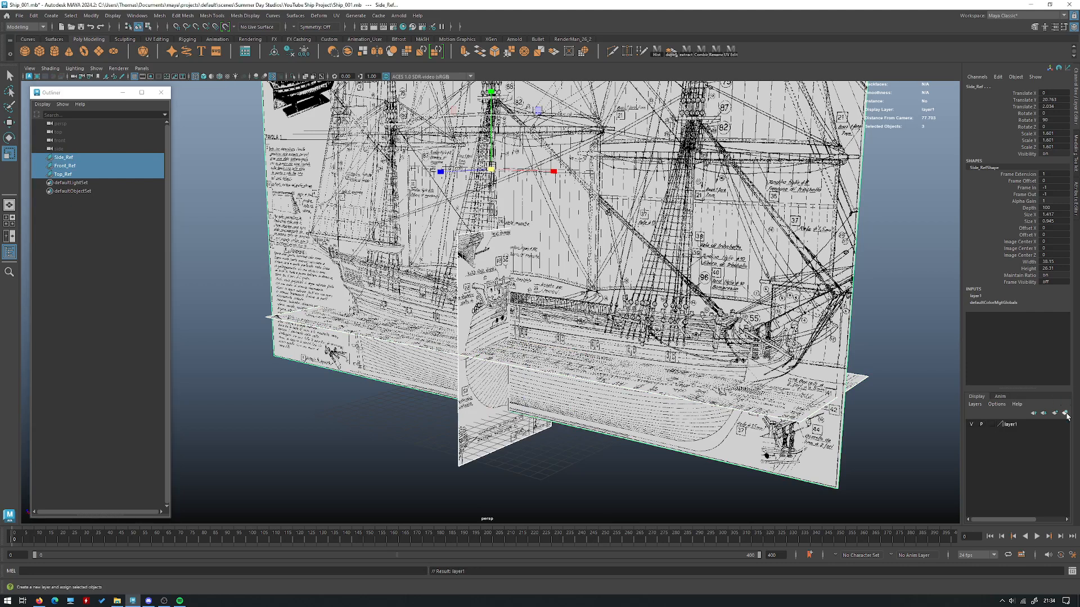
pyautogui.click(972, 424)
pyautogui.click(972, 425)
pyautogui.click(972, 425)
pyautogui.click(972, 426)
pyautogui.click(973, 426)
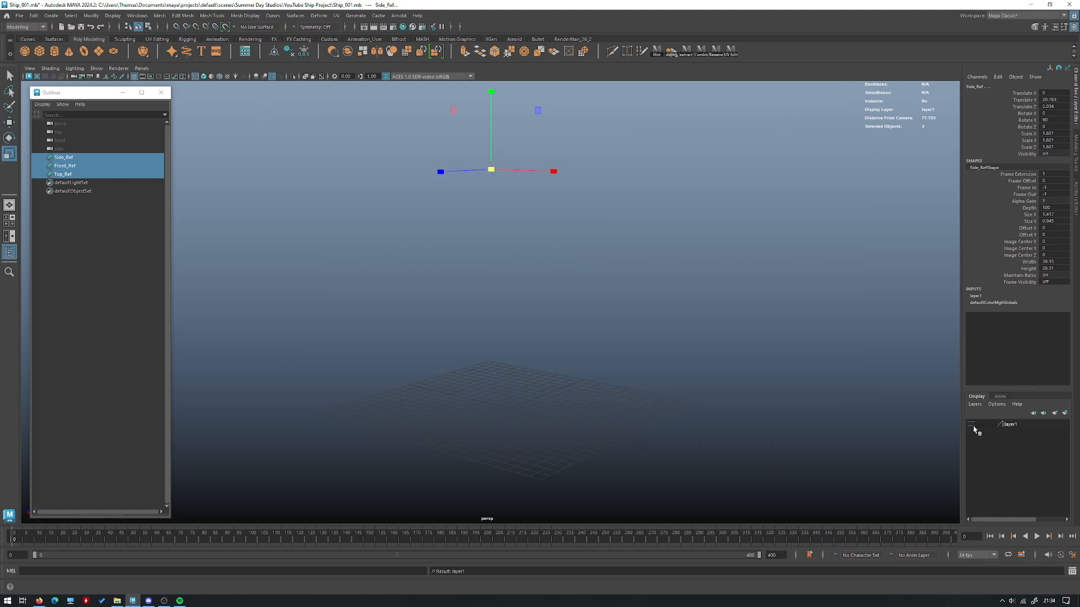
pyautogui.click(972, 425)
# Rename the display layer holding the reference planes as Ref_Layer and clear the selection
pyautogui.click(1023, 427)
pyautogui.doubleClick(1023, 427)
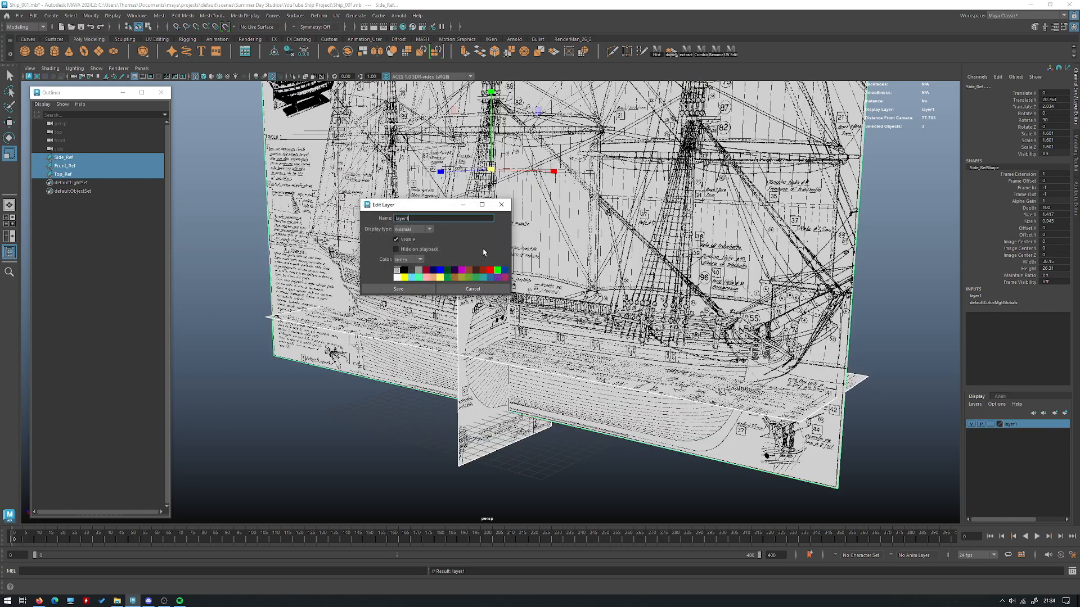
pyautogui.doubleClick(432, 218)
pyautogui.write('Ref_L')
pyautogui.click(398, 289)
pyautogui.click(887, 250)
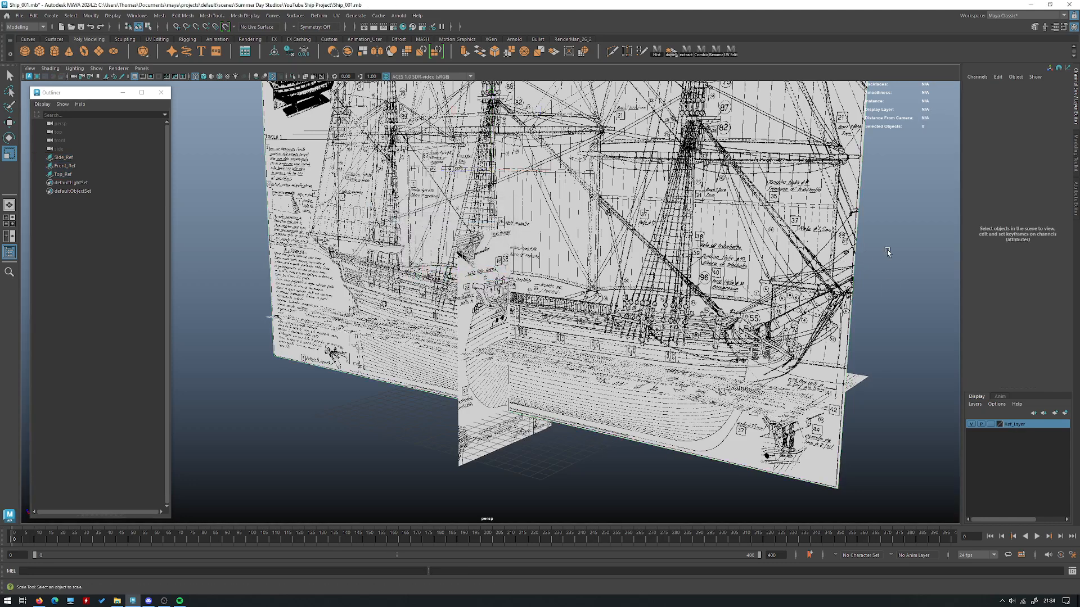
# Hide and show the reference planes through Ref_Layer, and inspect the blueprints from several angles in the perspective view
pyautogui.click(991, 425)
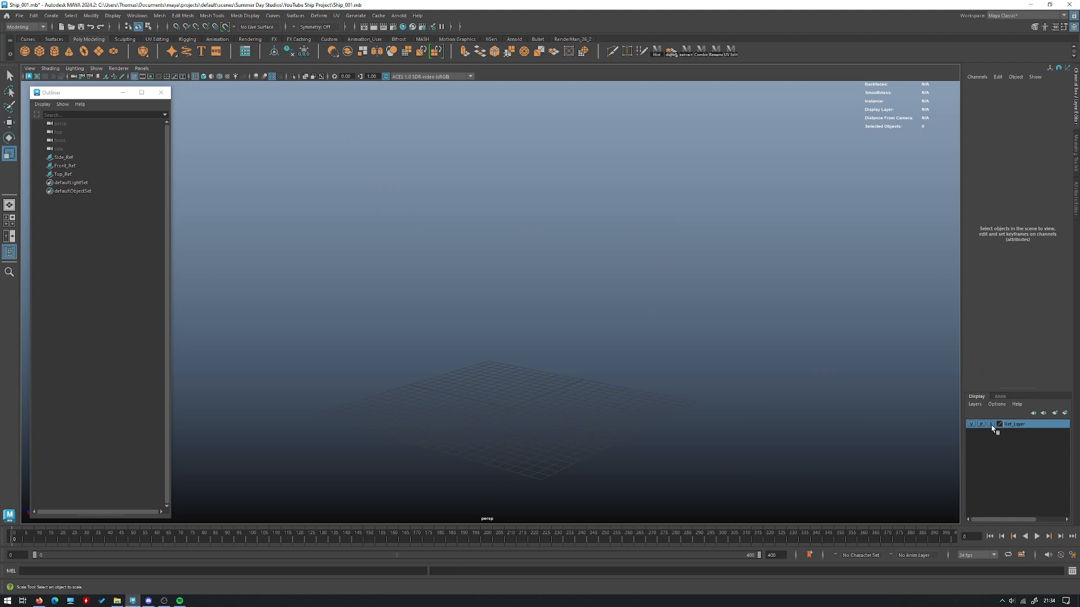
pyautogui.click(991, 425)
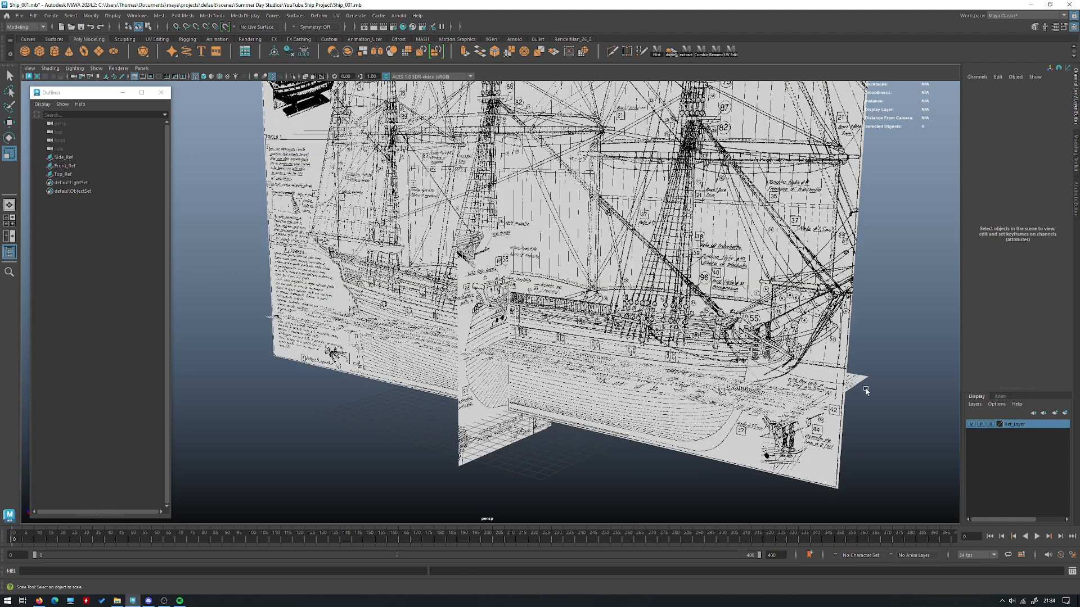
pyautogui.keyDown('alt'); pyautogui.moveTo(590, 209); pyautogui.dragTo(554, 205); pyautogui.keyUp('alt')
pyautogui.keyDown('alt'); pyautogui.moveTo(419, 244); pyautogui.dragTo(557, 265); pyautogui.keyUp('alt')
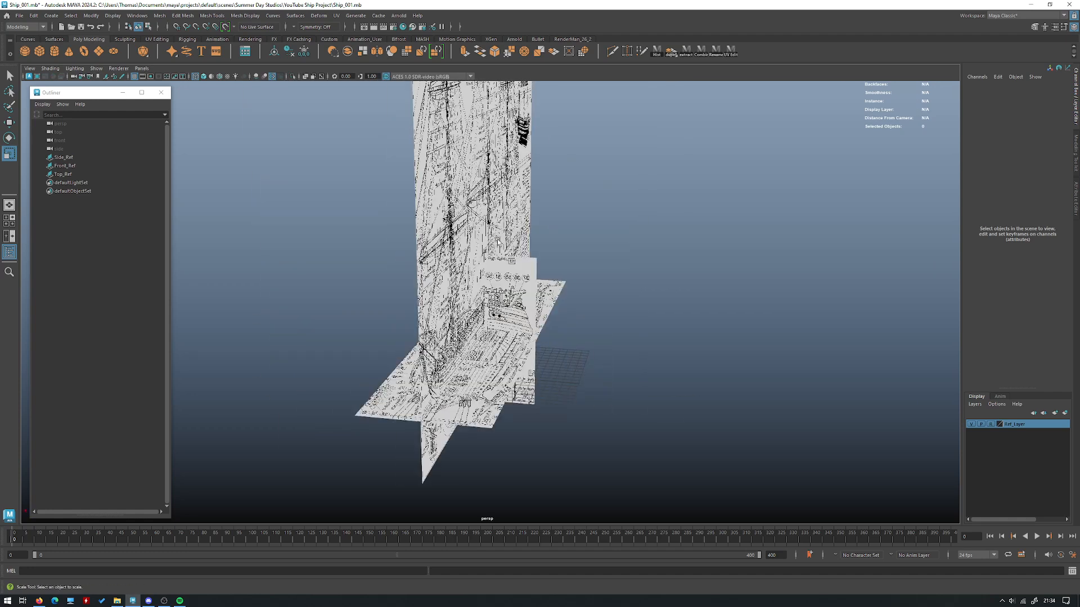
pyautogui.keyDown('alt'); pyautogui.moveTo(498, 242); pyautogui.dragTo(563, 270); pyautogui.keyUp('alt')
pyautogui.scroll(3, 609, 290)
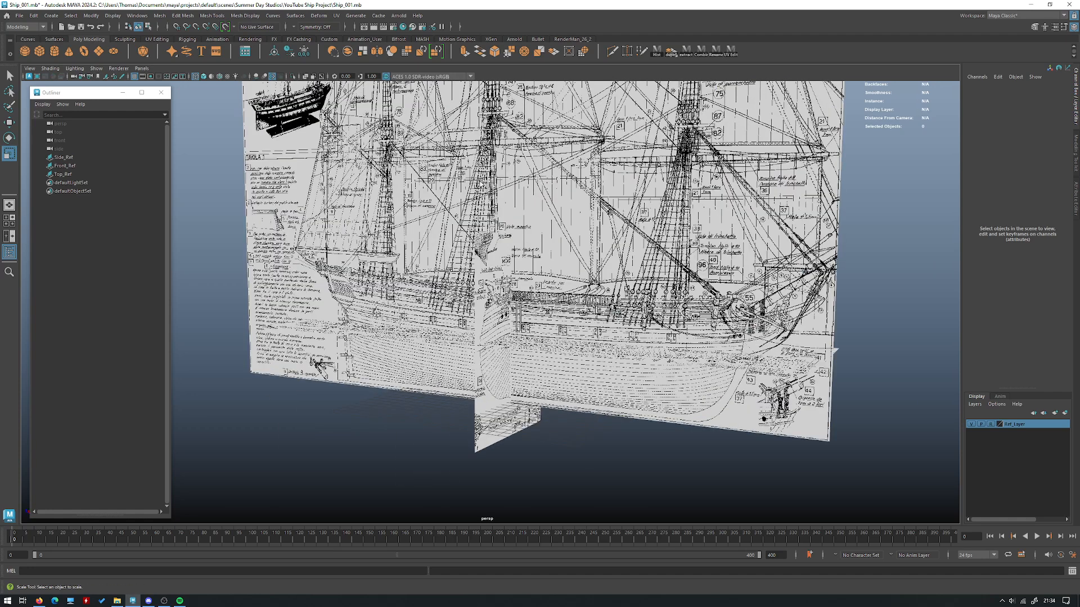
# Select the Side_Ref plane to inspect it in the perspective view, and deselect it
pyautogui.click(67, 158)
pyautogui.keyDown('alt'); pyautogui.moveTo(372, 206); pyautogui.dragTo(357, 207); pyautogui.keyUp('alt')
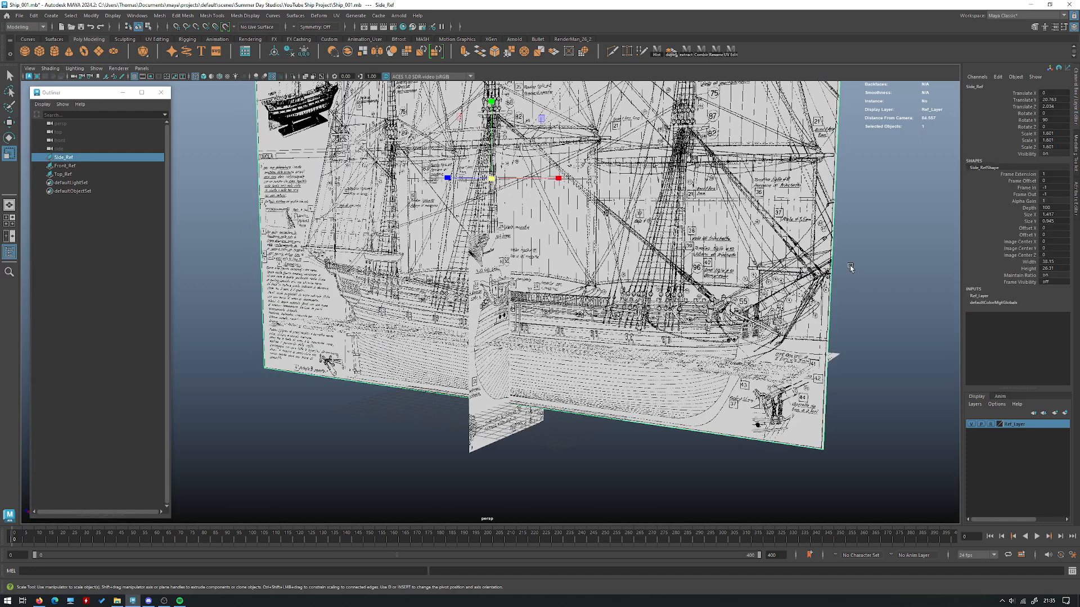
pyautogui.click(848, 263)
pyautogui.scroll(-3, 568, 250)
pyautogui.keyDown('alt'); pyautogui.moveTo(568, 250); pyautogui.dragTo(676, 252); pyautogui.keyUp('alt')
pyautogui.scroll(3, 500, 286)
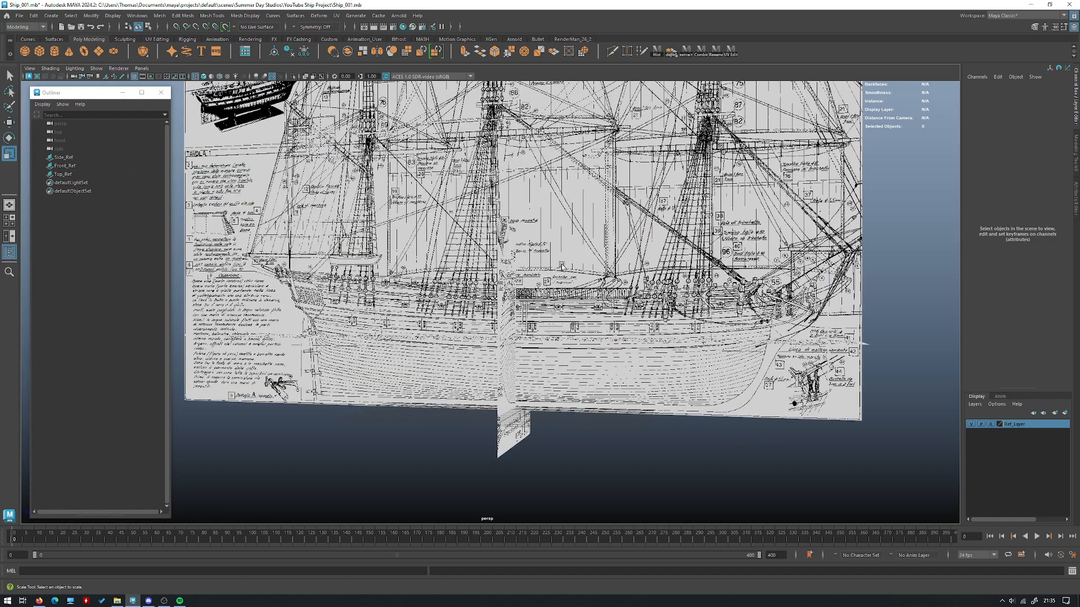
# Test Ref_Layer's visibility by switching it off and on again, and save the scene
pyautogui.click(971, 424)
pyautogui.click(971, 425)
pyautogui.keyDown('alt'); pyautogui.moveTo(744, 451); pyautogui.dragTo(687, 437); pyautogui.keyUp('alt')
pyautogui.hotkey('ctrl', 's')
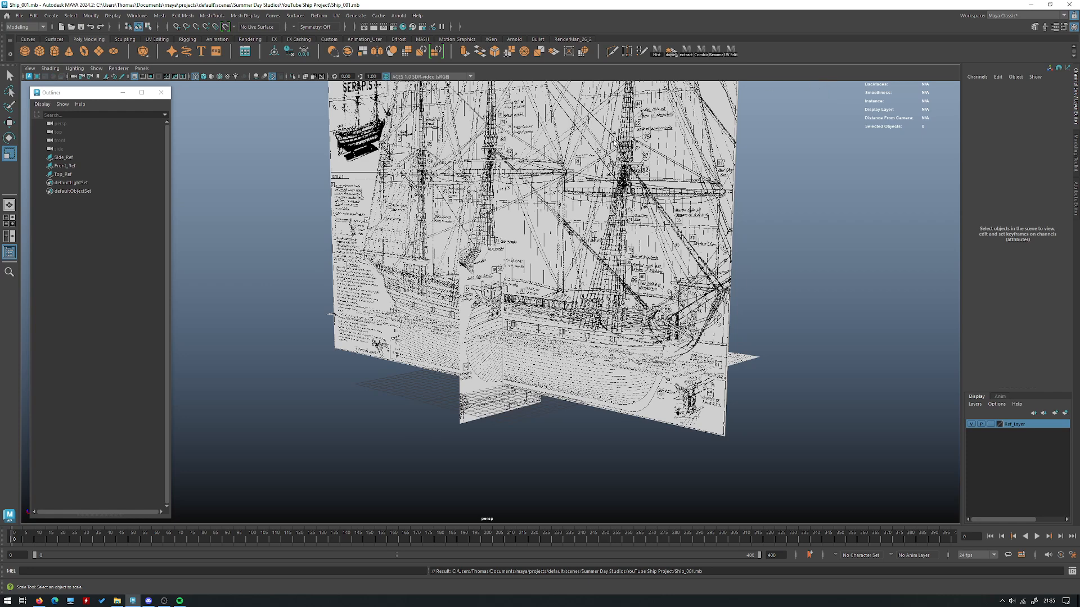
pyautogui.keyDown('alt'); pyautogui.moveTo(674, 168); pyautogui.dragTo(596, 180); pyautogui.keyUp('alt')
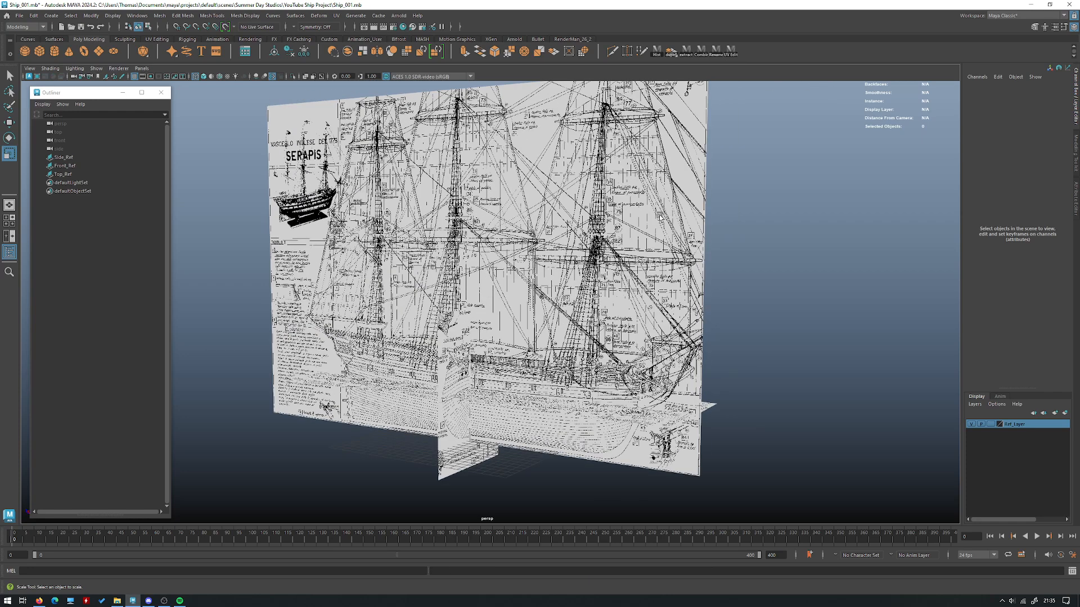